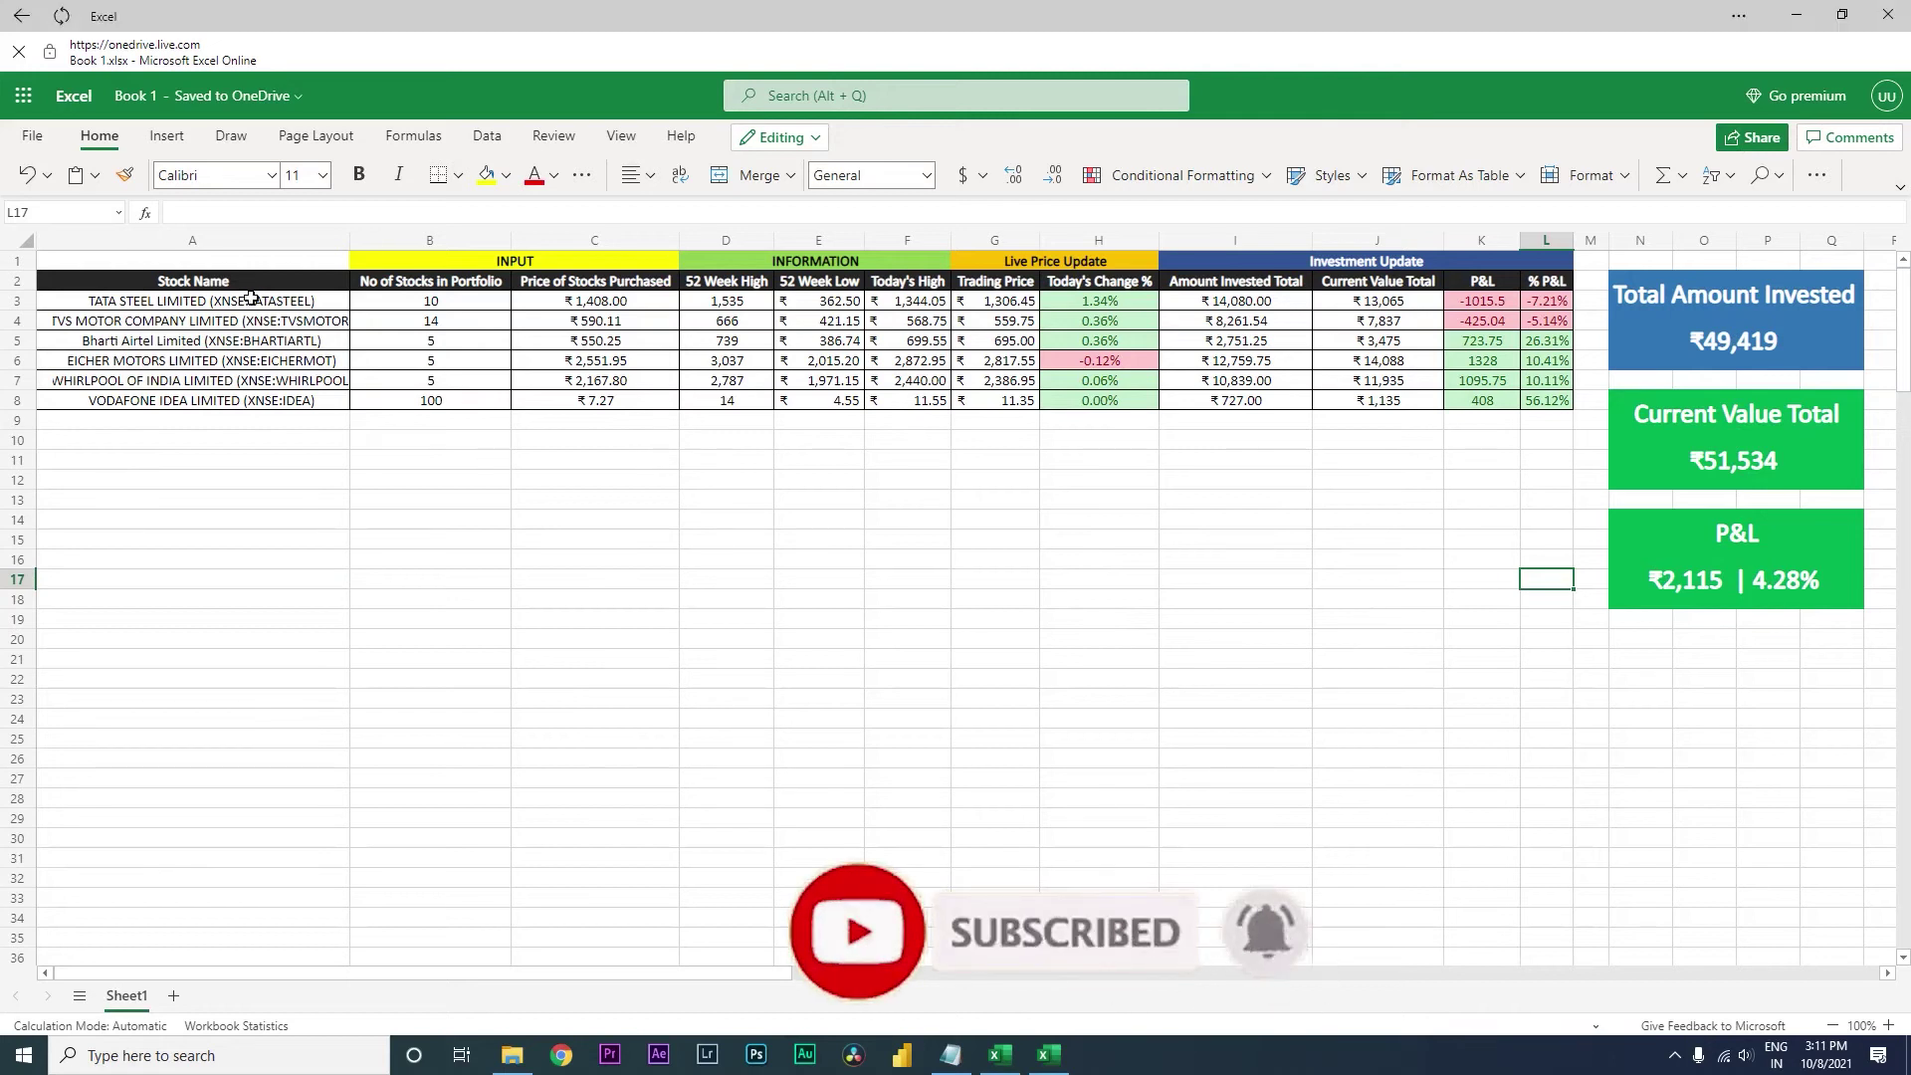
Review the stock names, section headers, and Tata Steel's share count and purchase price.
{"action": "left_click_drag", "start_coordinate": [243, 282], "coordinate": [249, 400]}
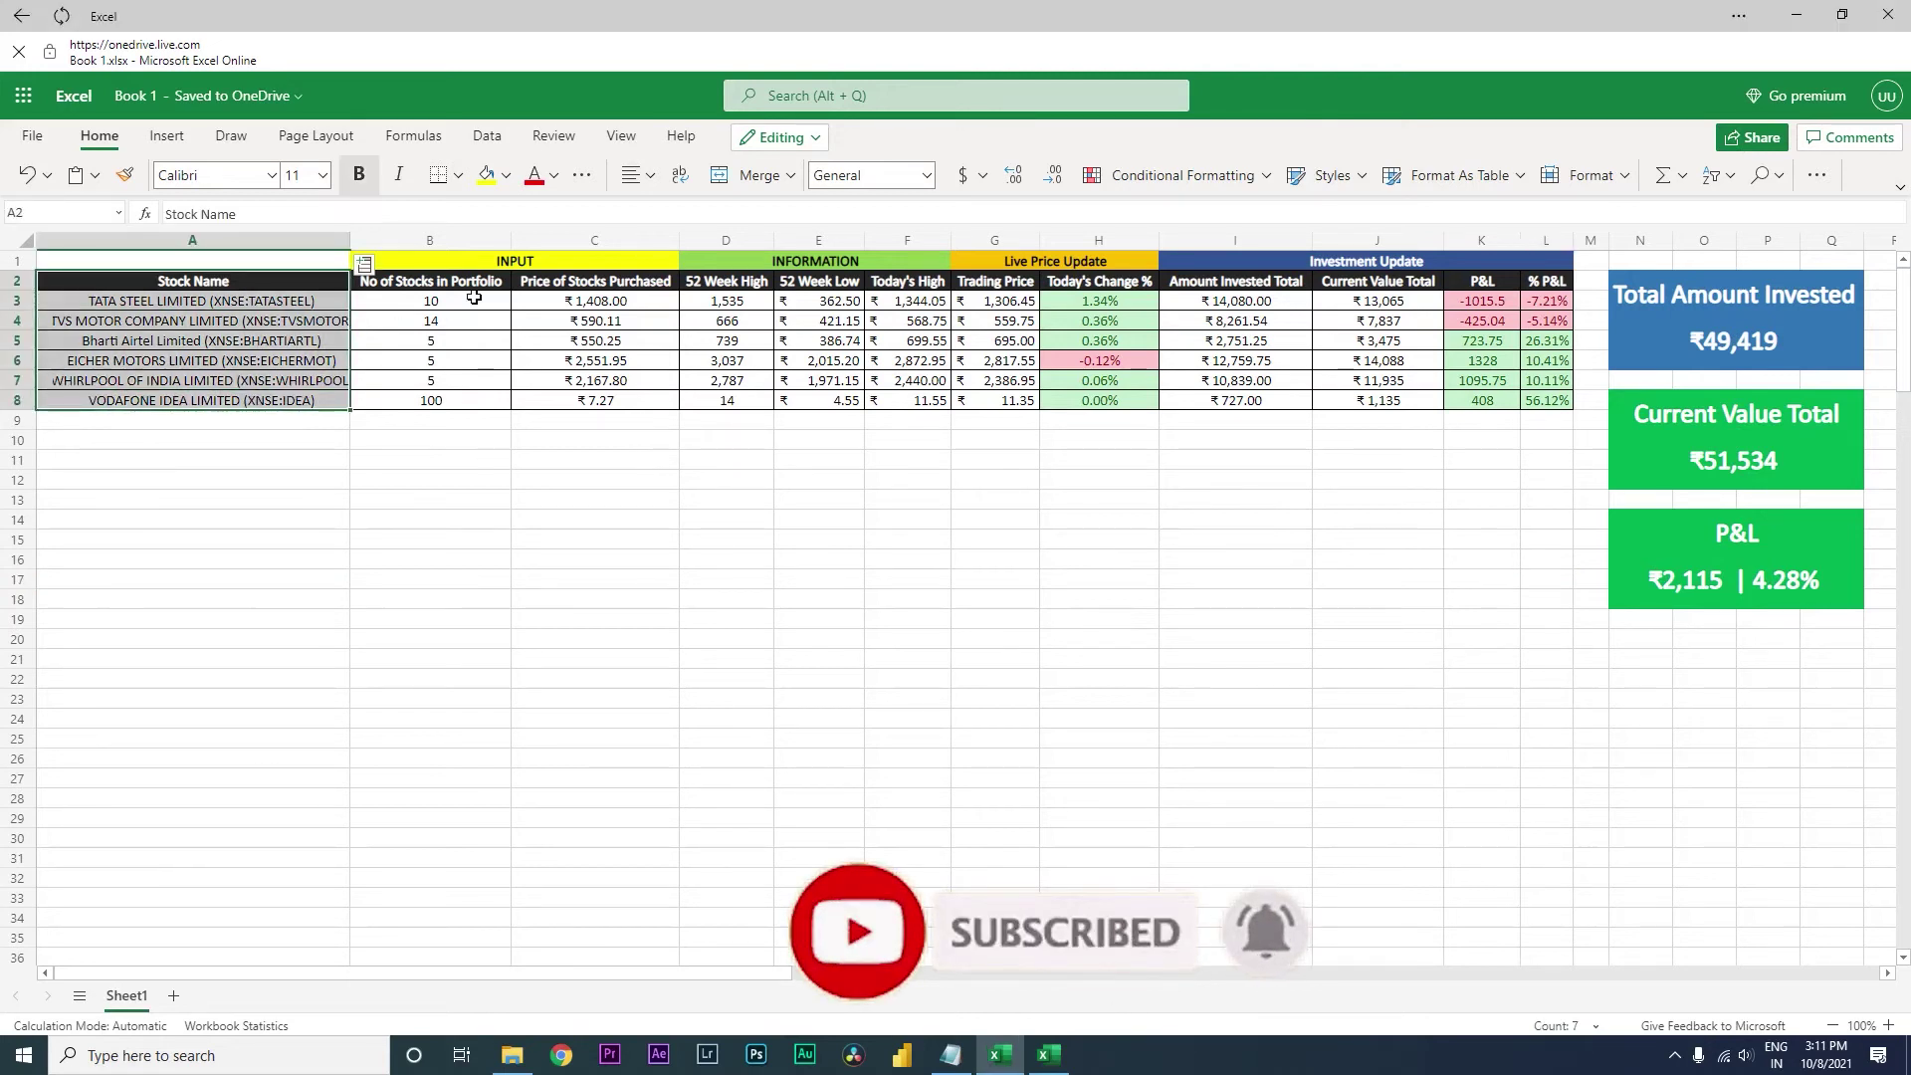
{"action": "left_click", "coordinate": [468, 260]}
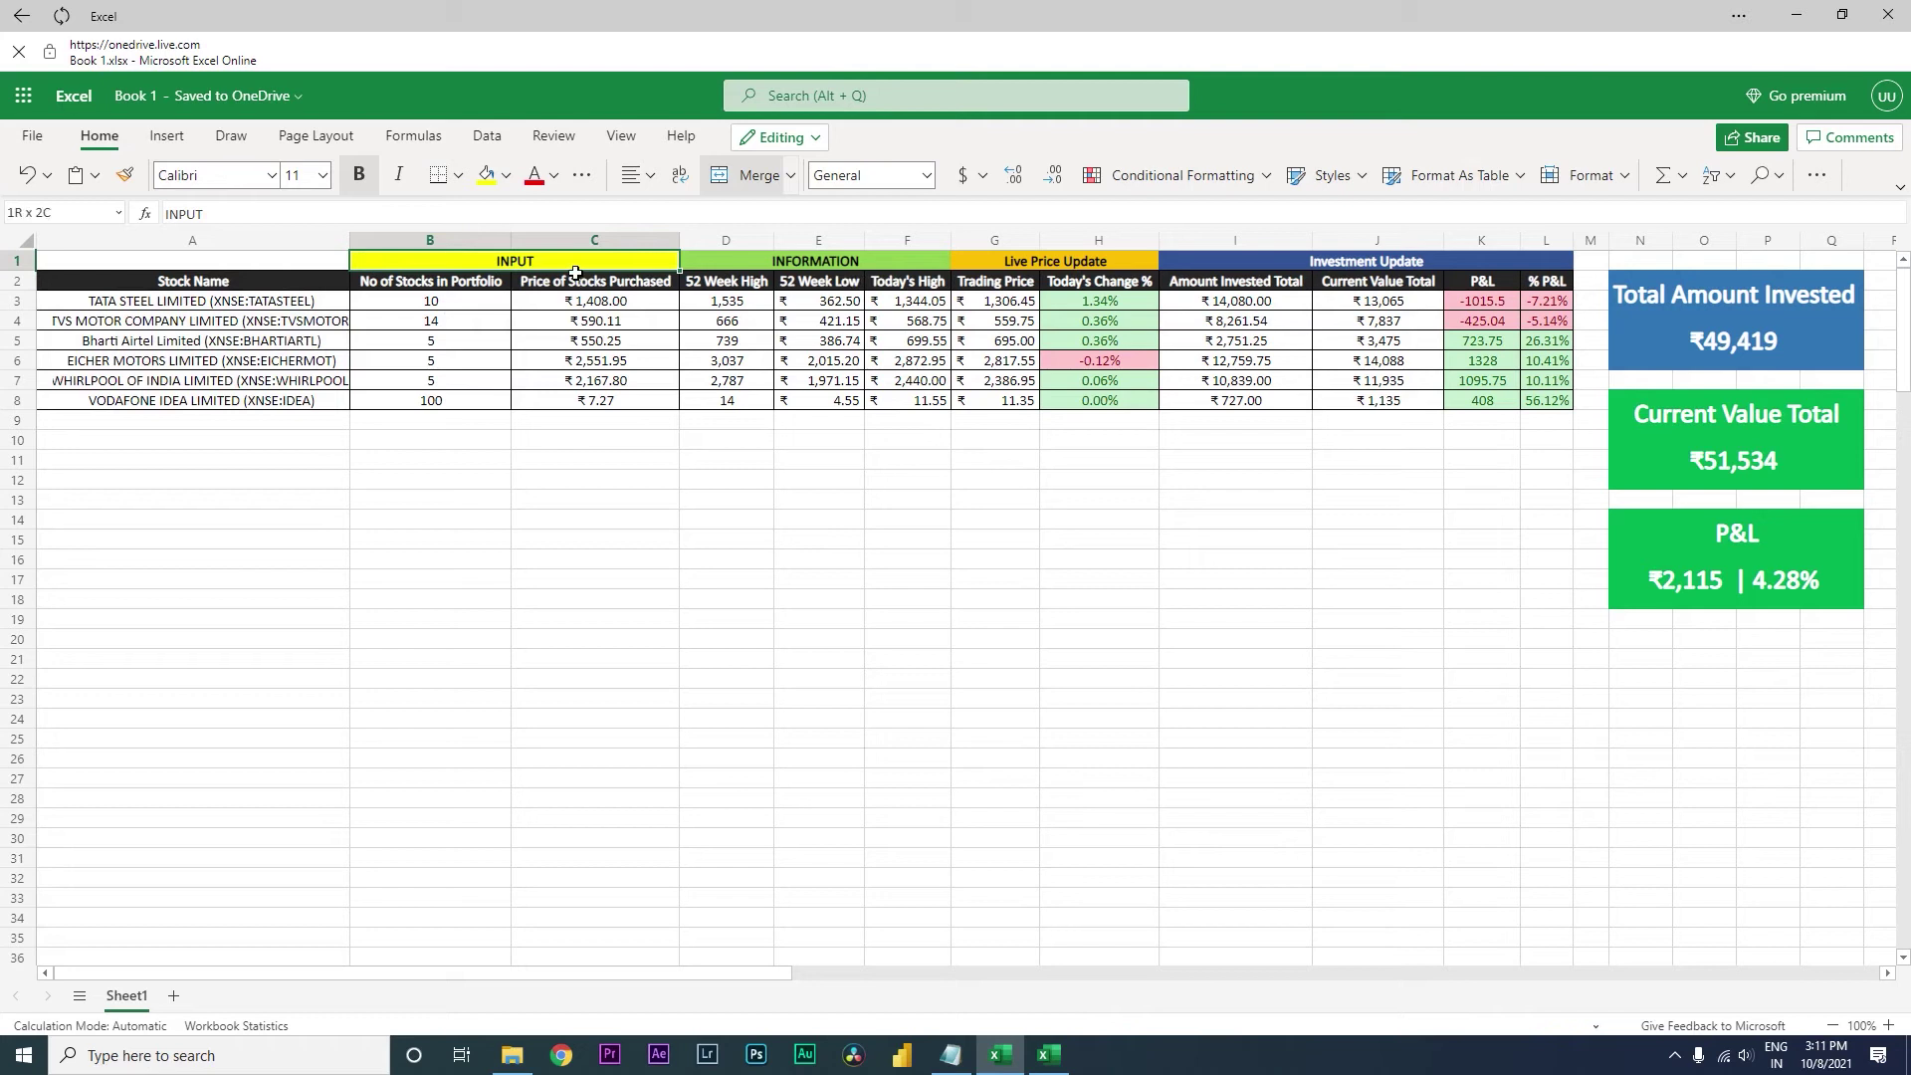
{"action": "left_click", "coordinate": [799, 268]}
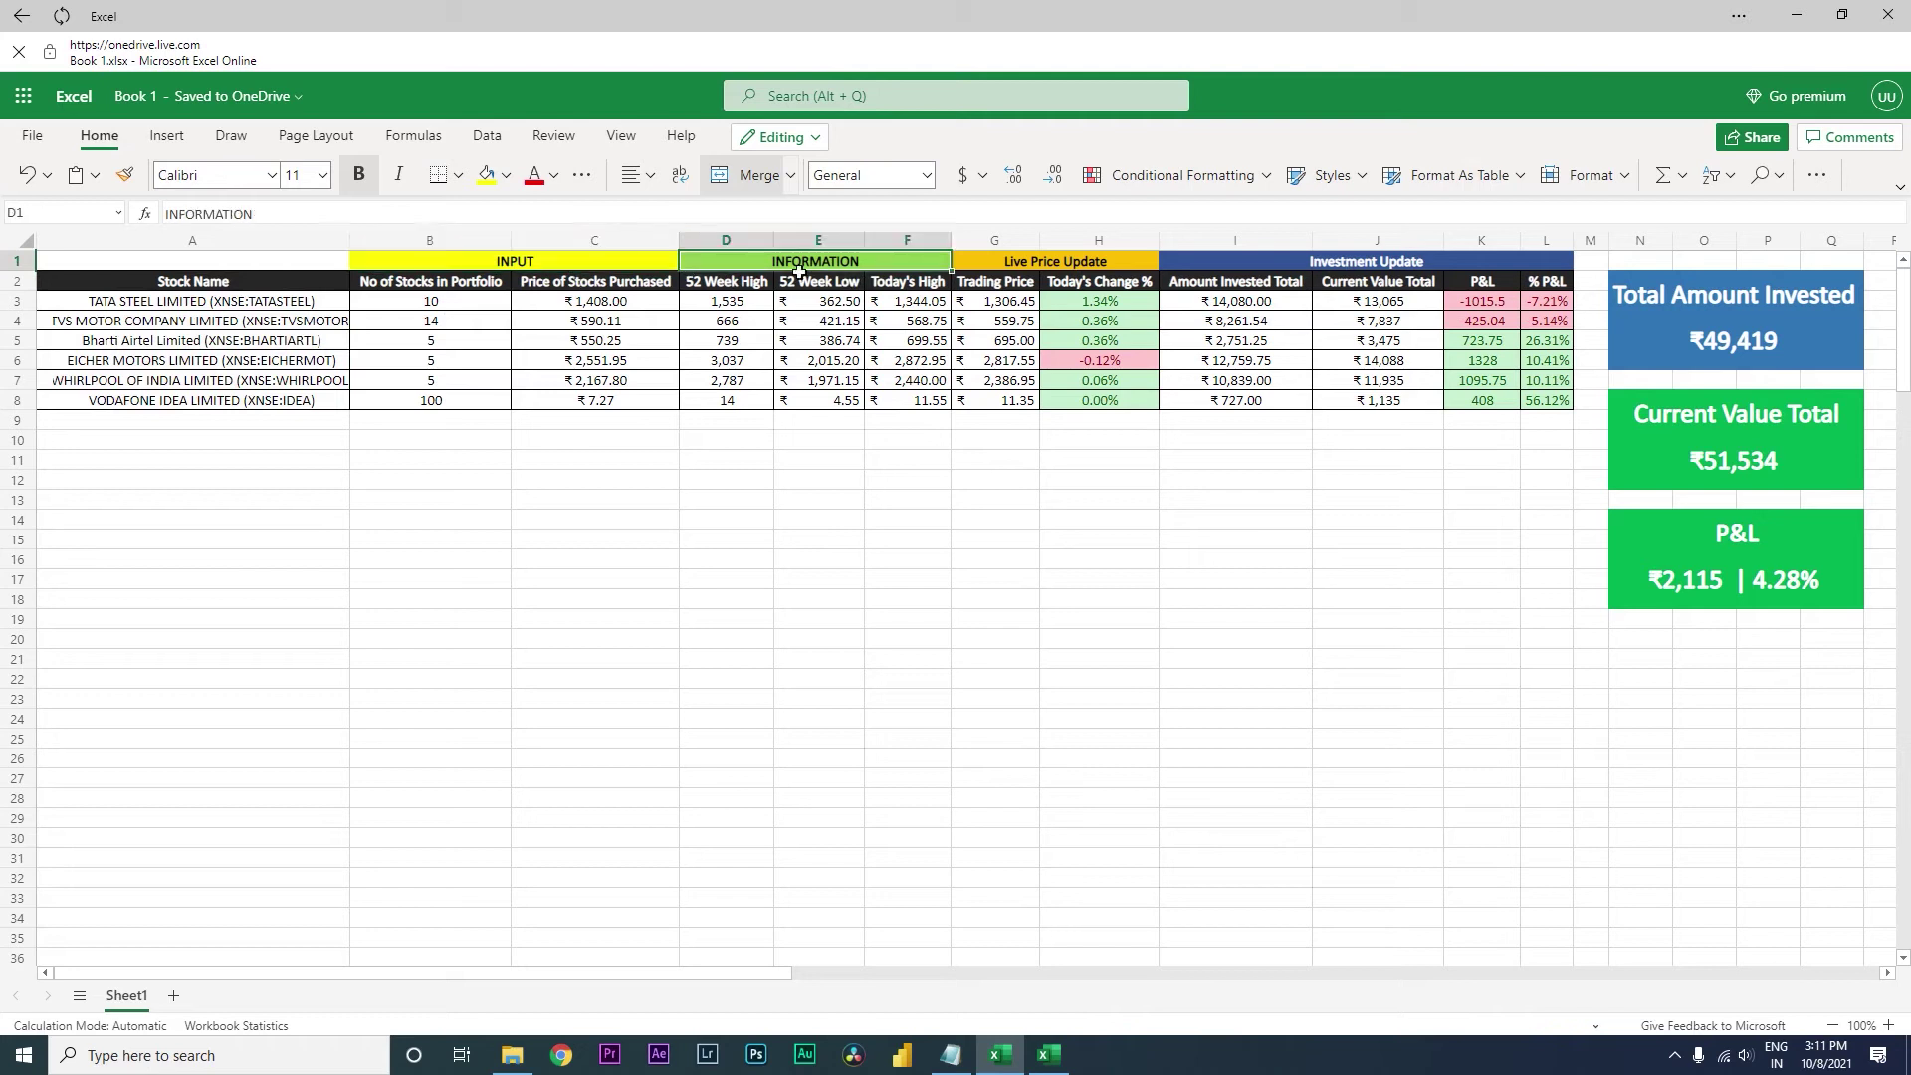
{"action": "left_click", "coordinate": [1081, 267]}
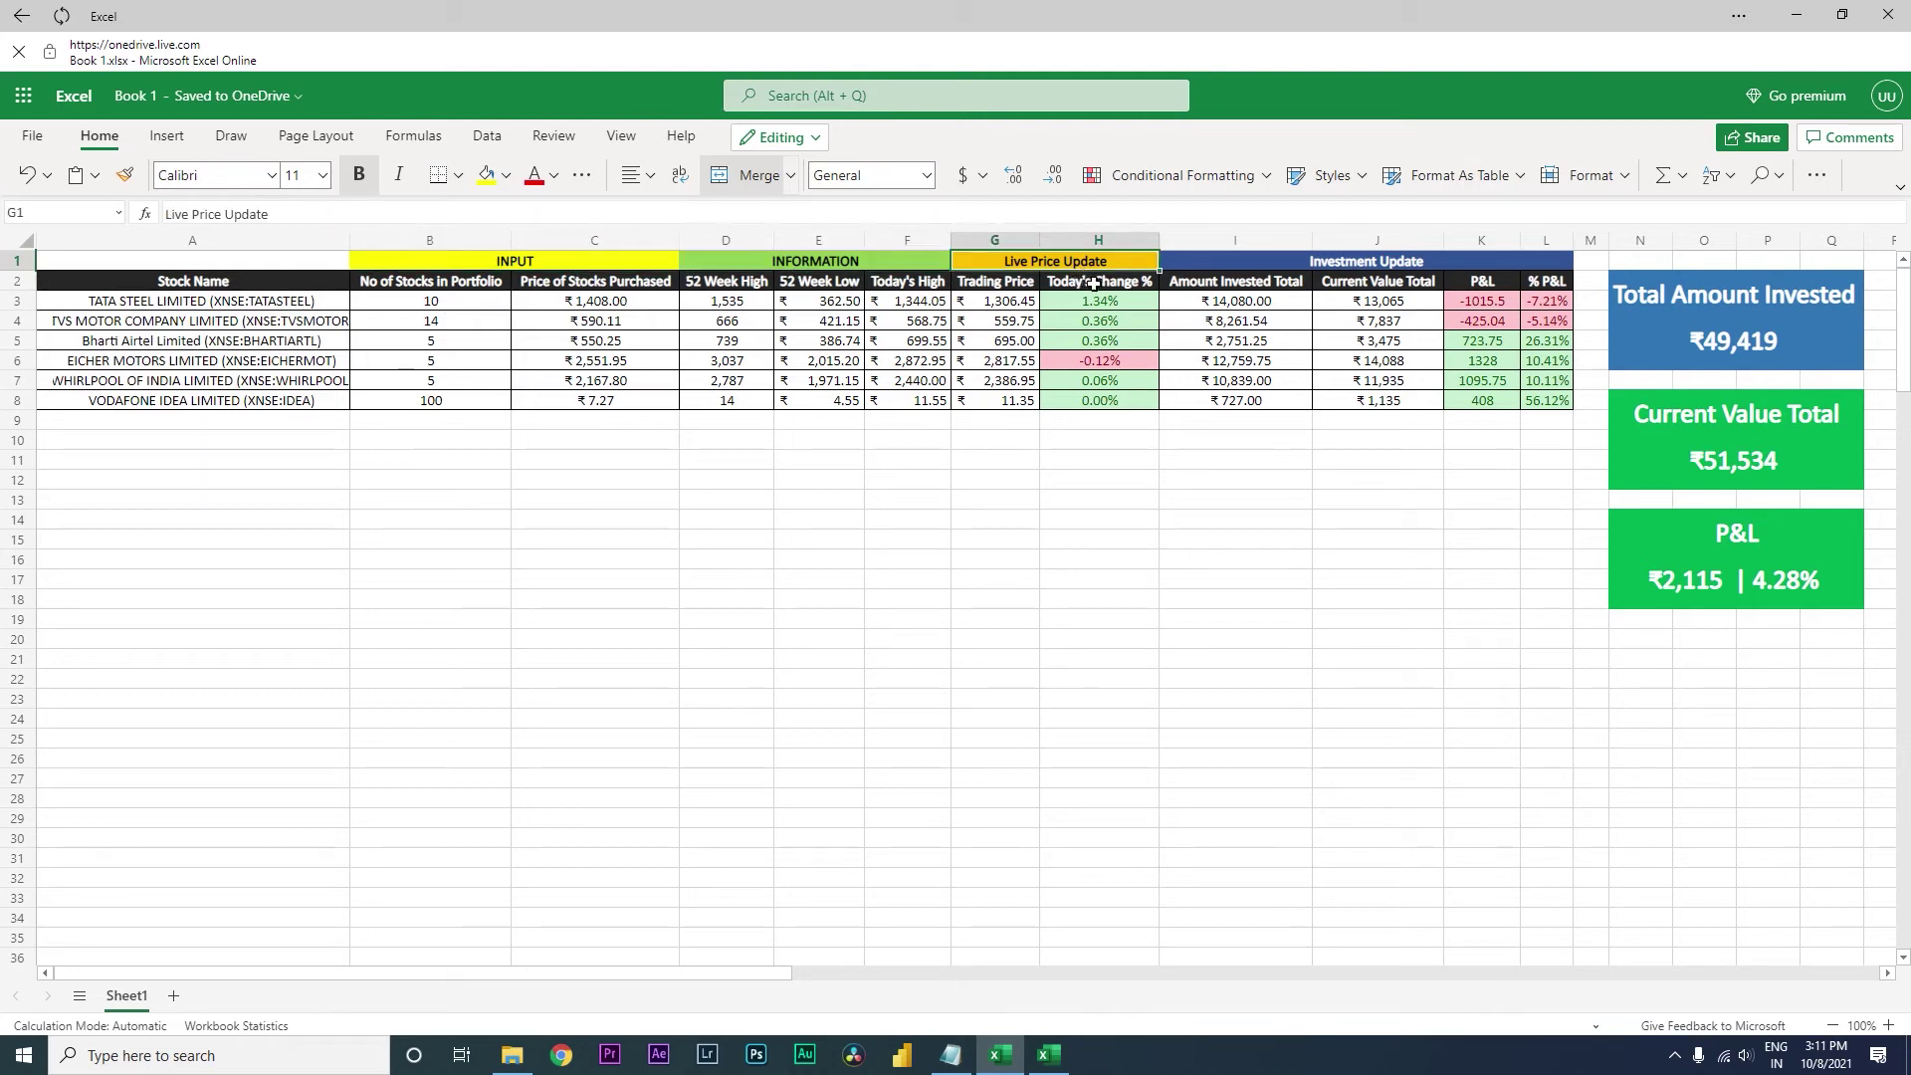
{"action": "left_click", "coordinate": [1372, 271]}
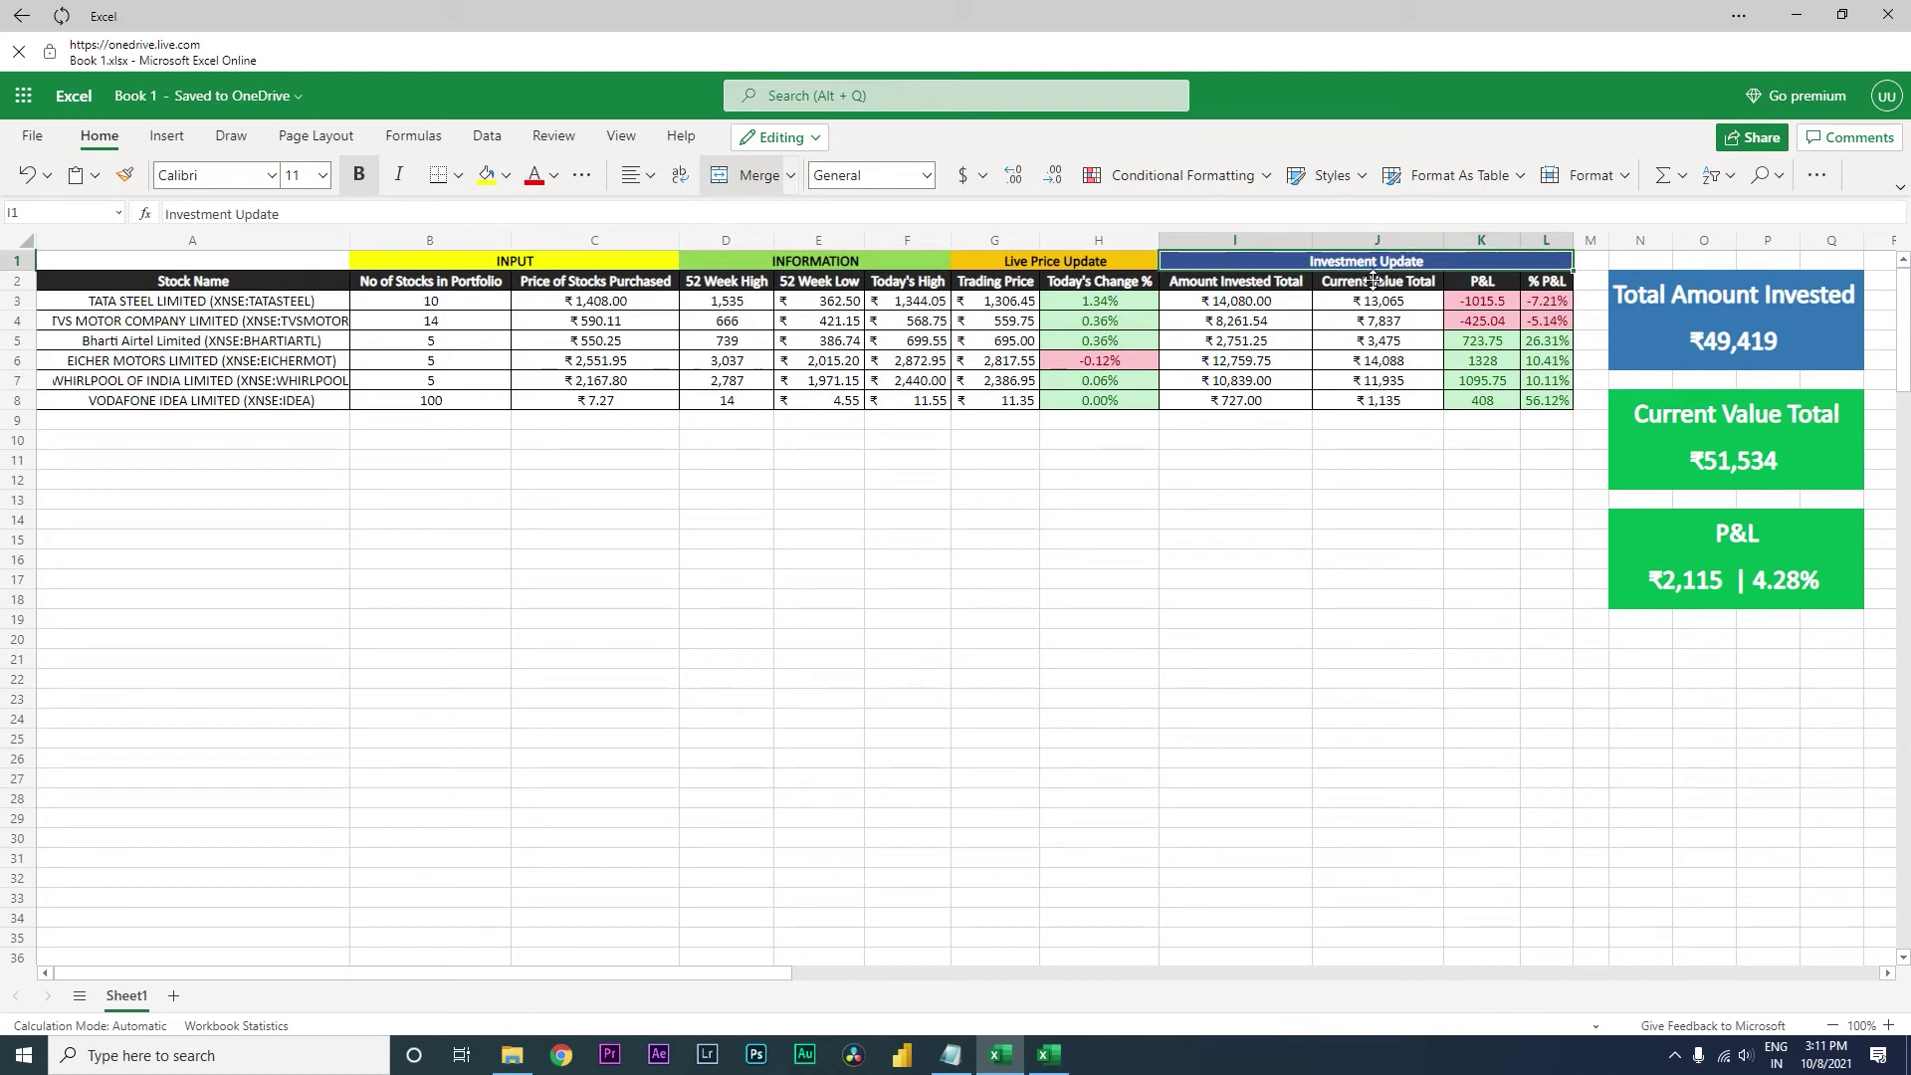
{"action": "left_click", "coordinate": [420, 320]}
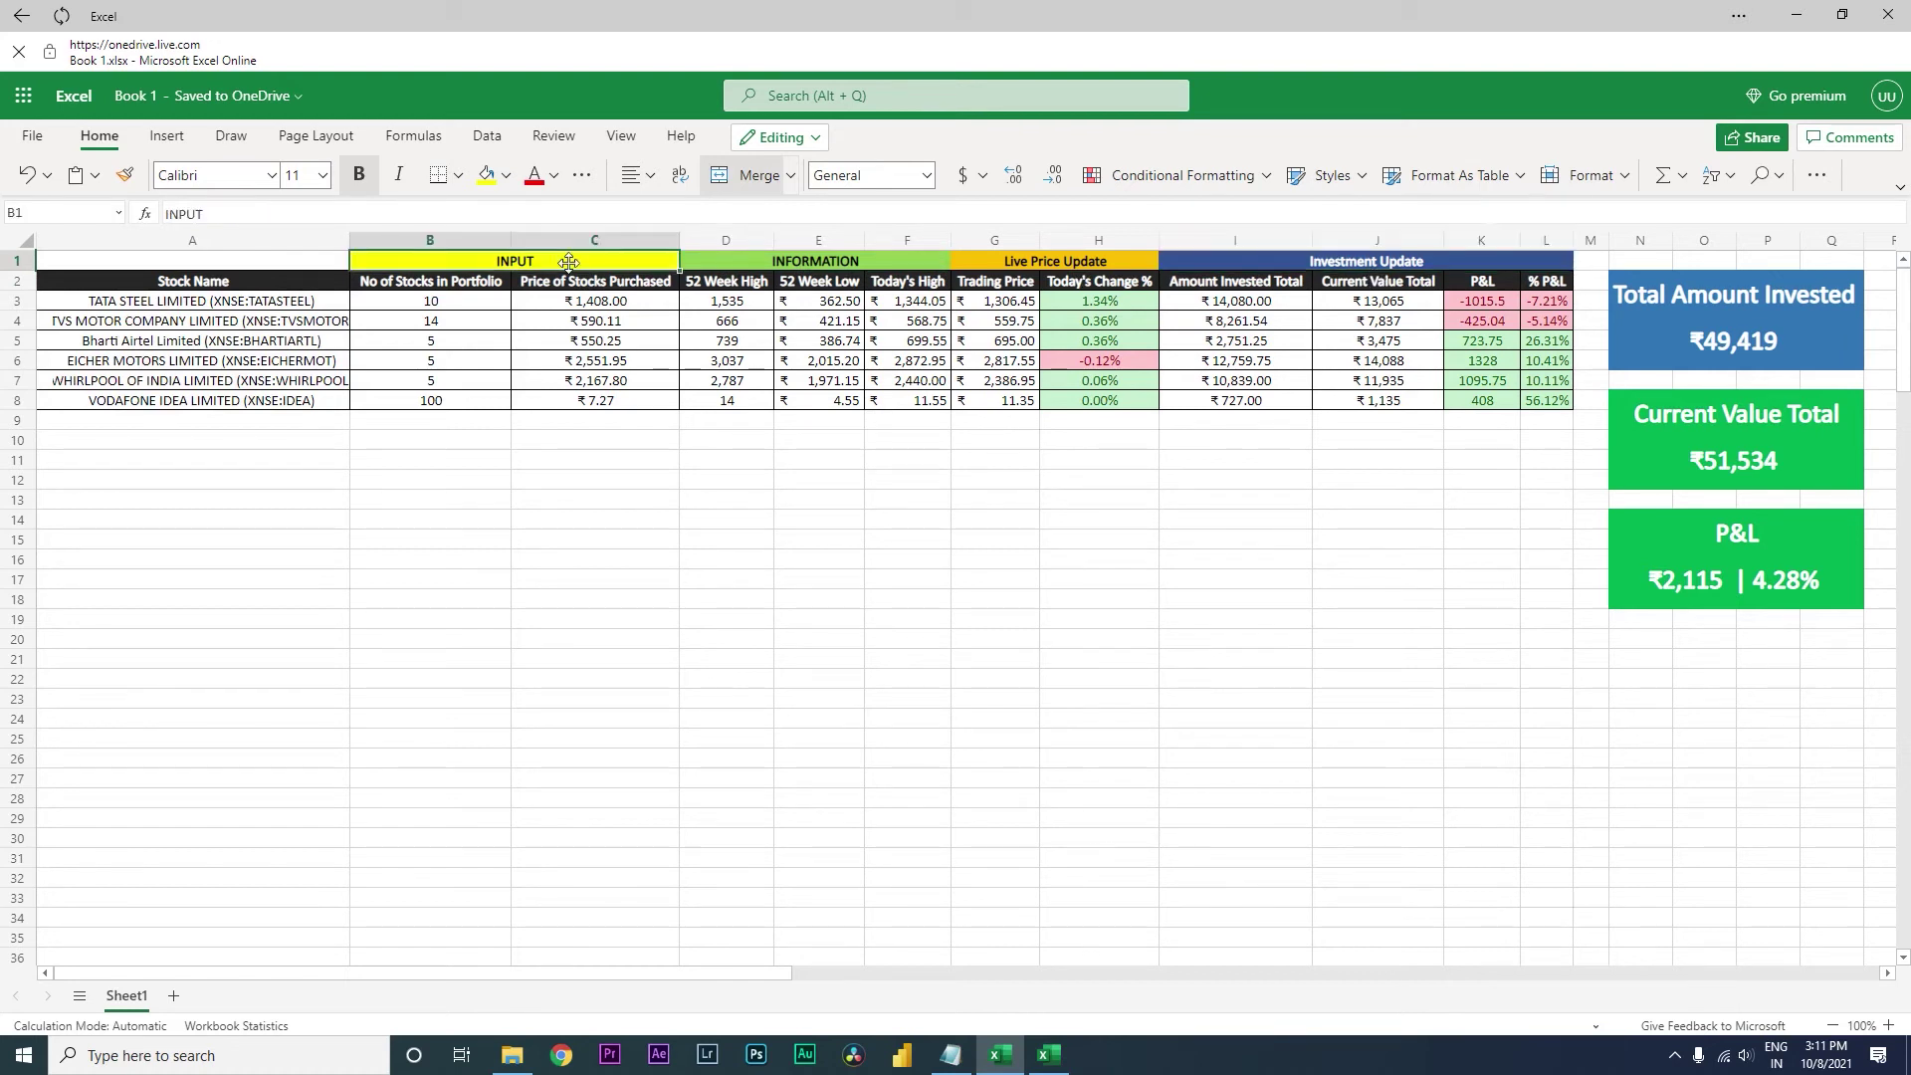
{"action": "left_click", "coordinate": [458, 307]}
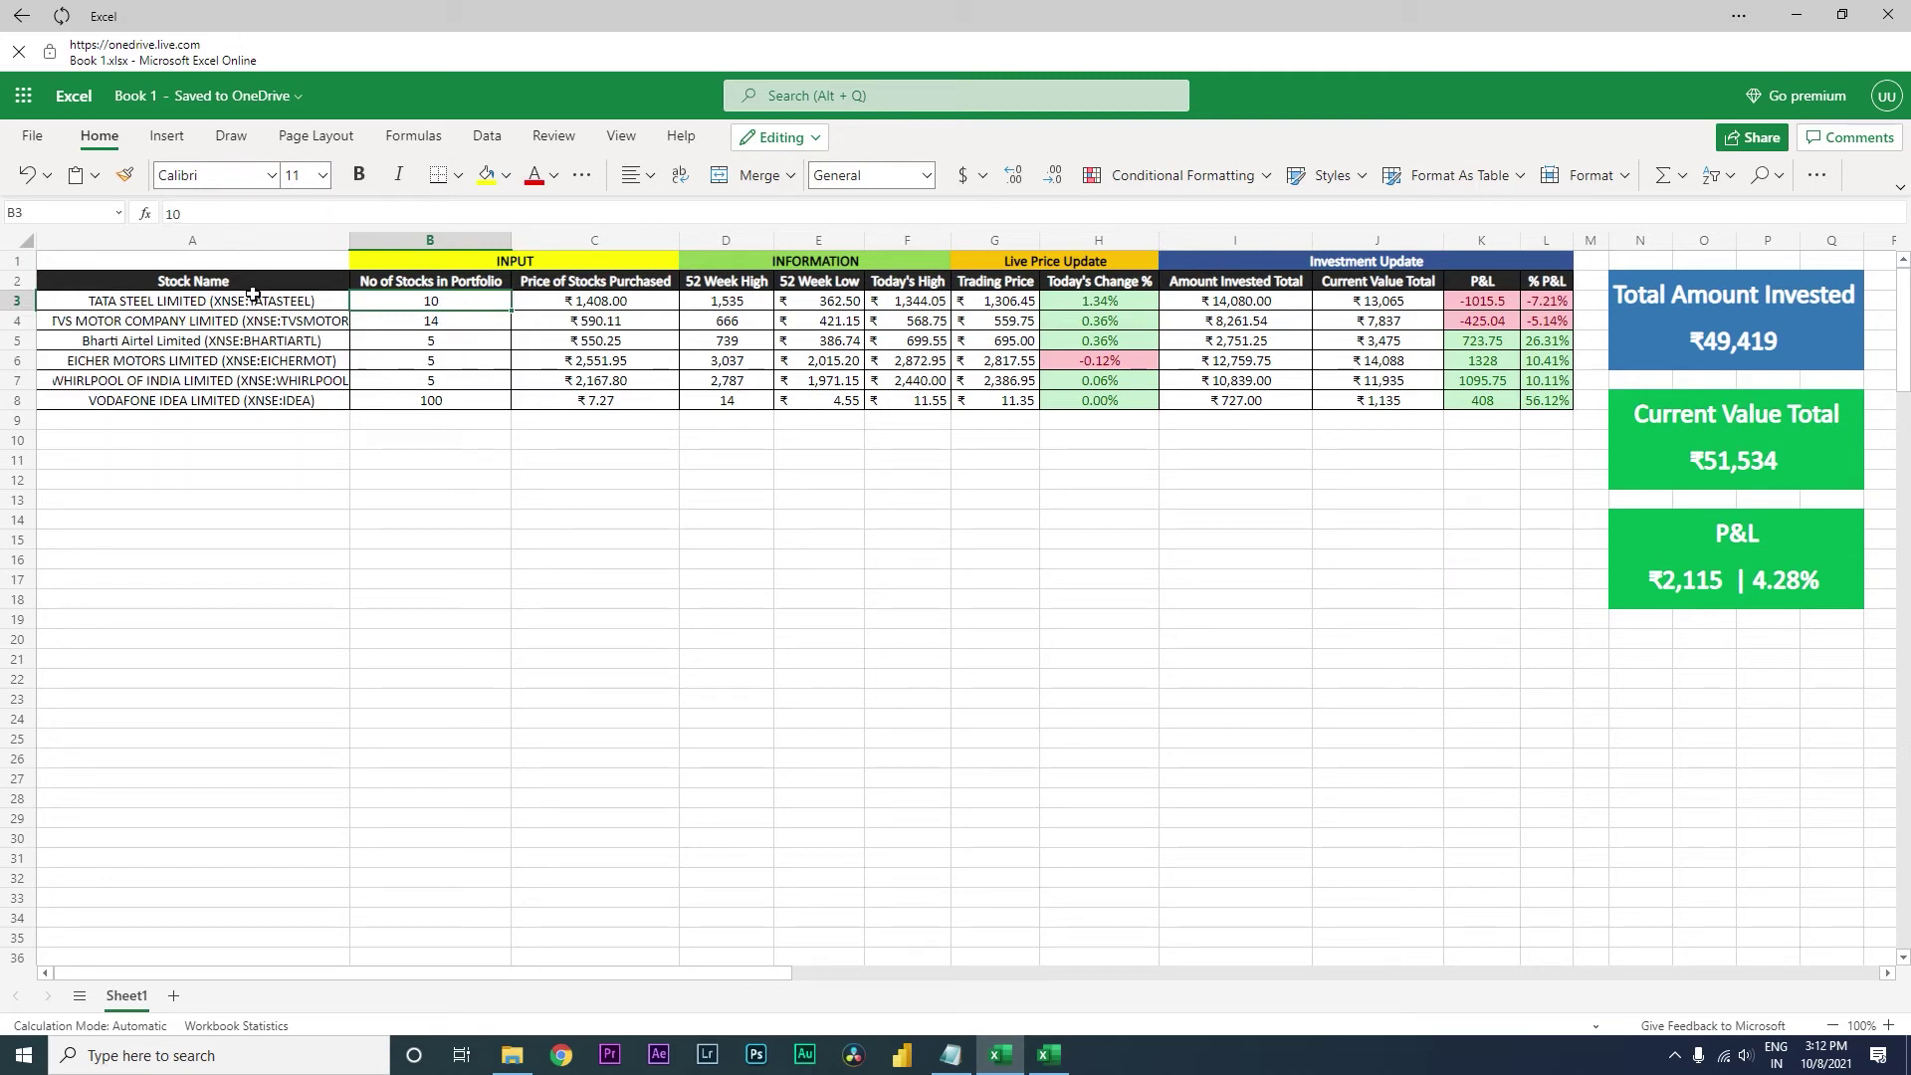
{"action": "left_click", "coordinate": [191, 302]}
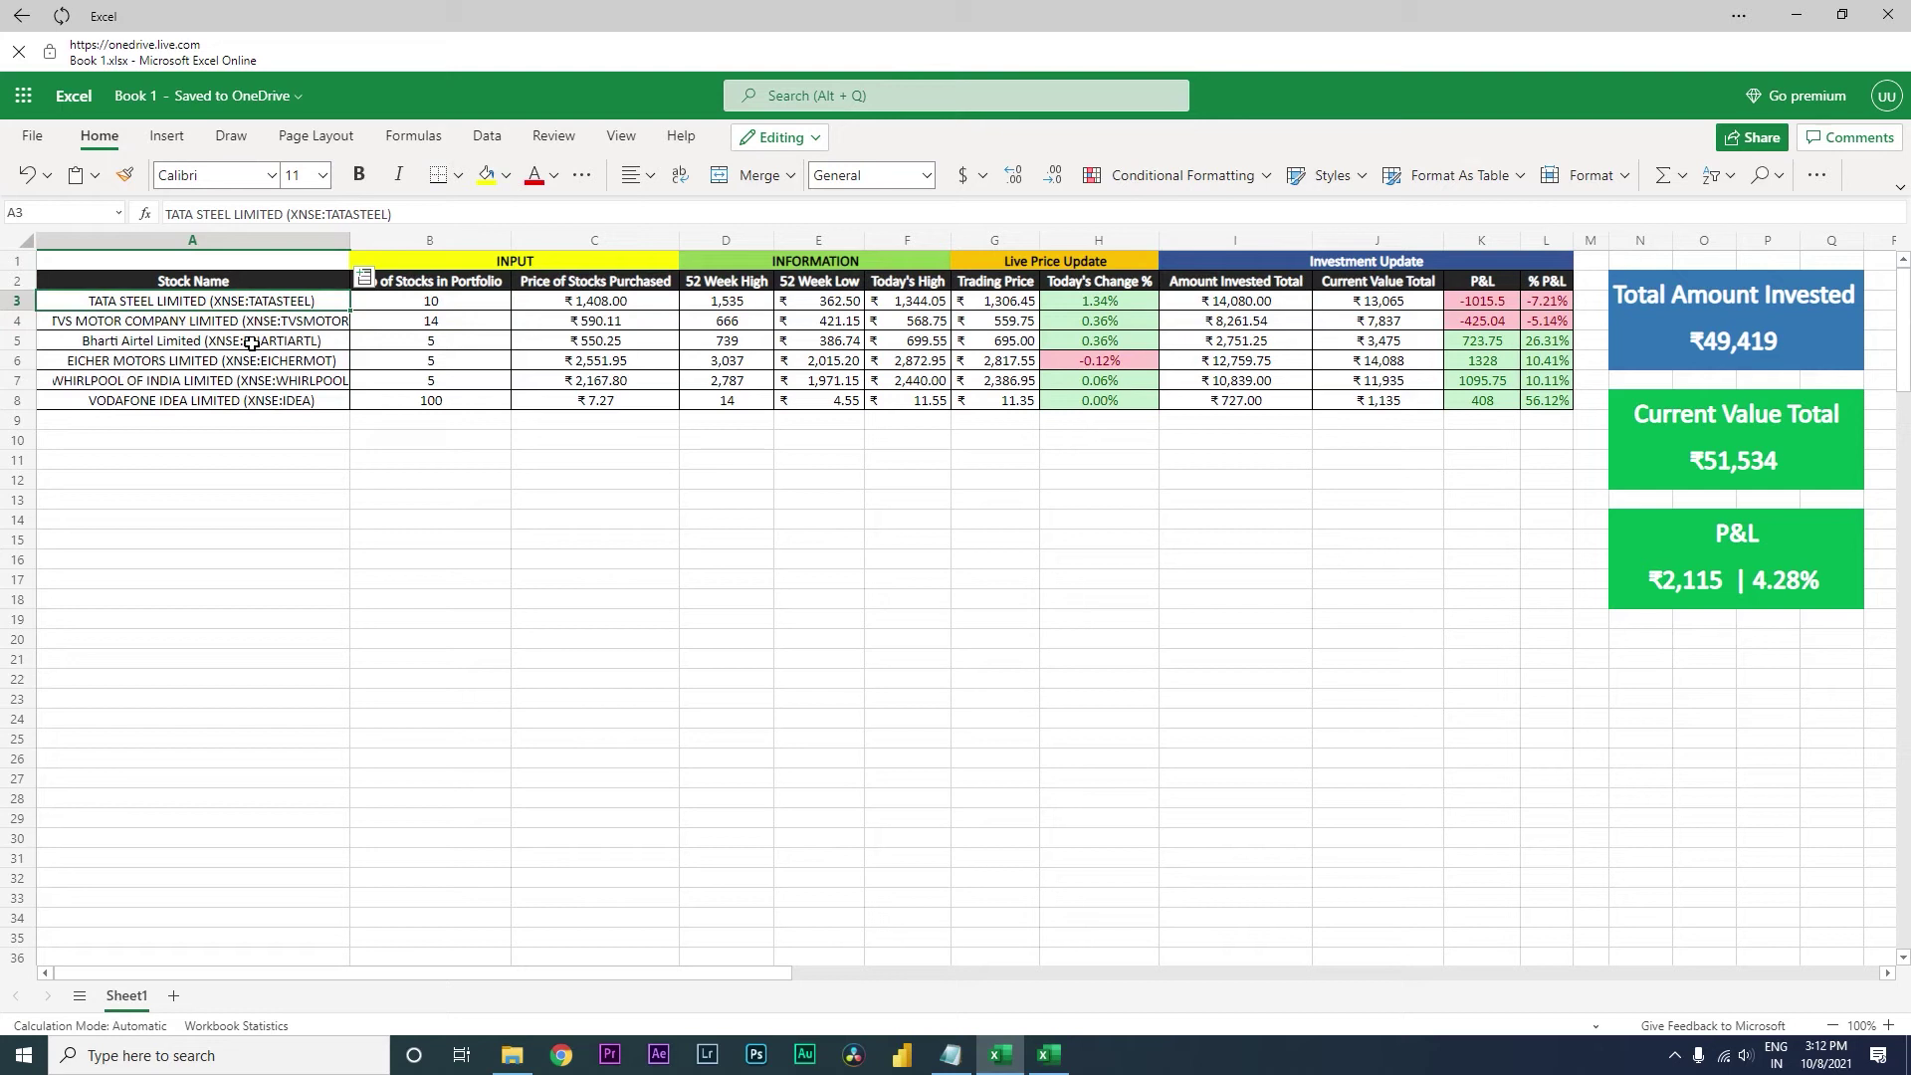
{"action": "left_click", "coordinate": [450, 309]}
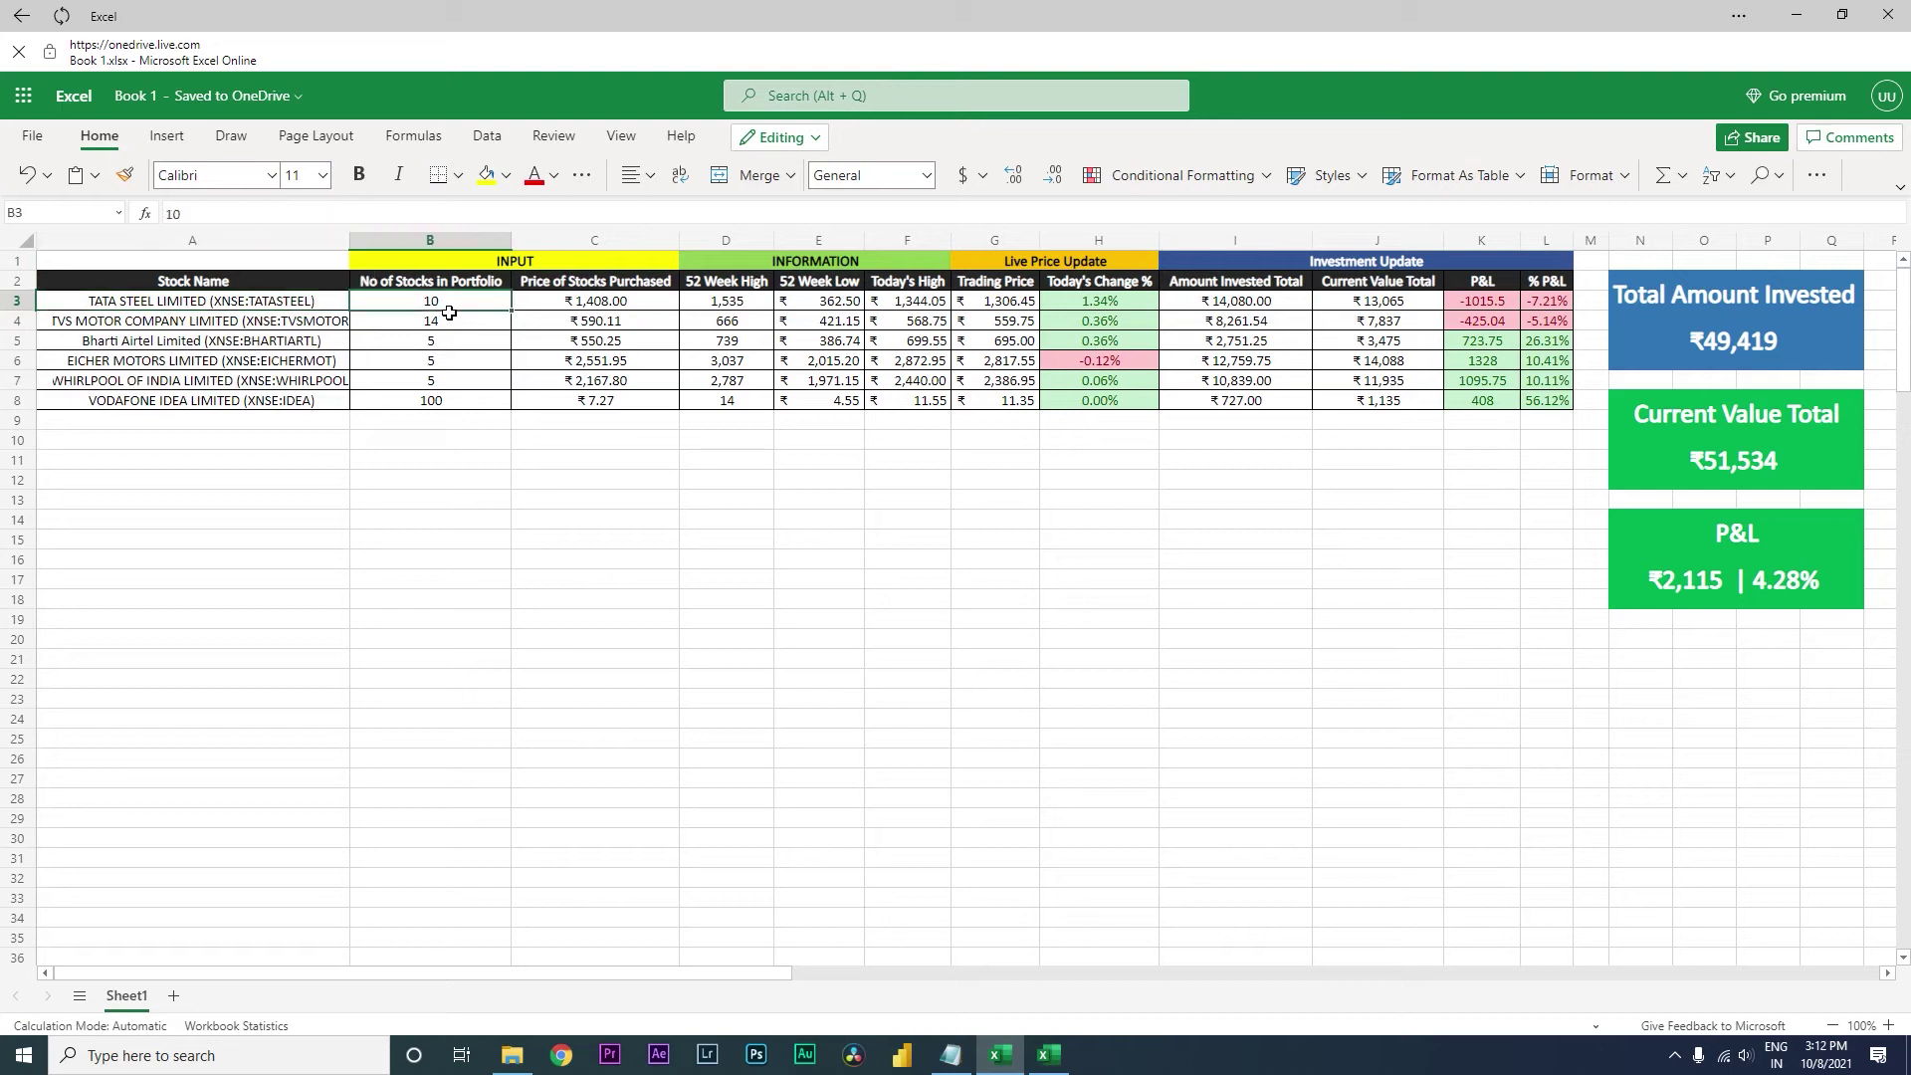
{"action": "left_click", "coordinate": [627, 305]}
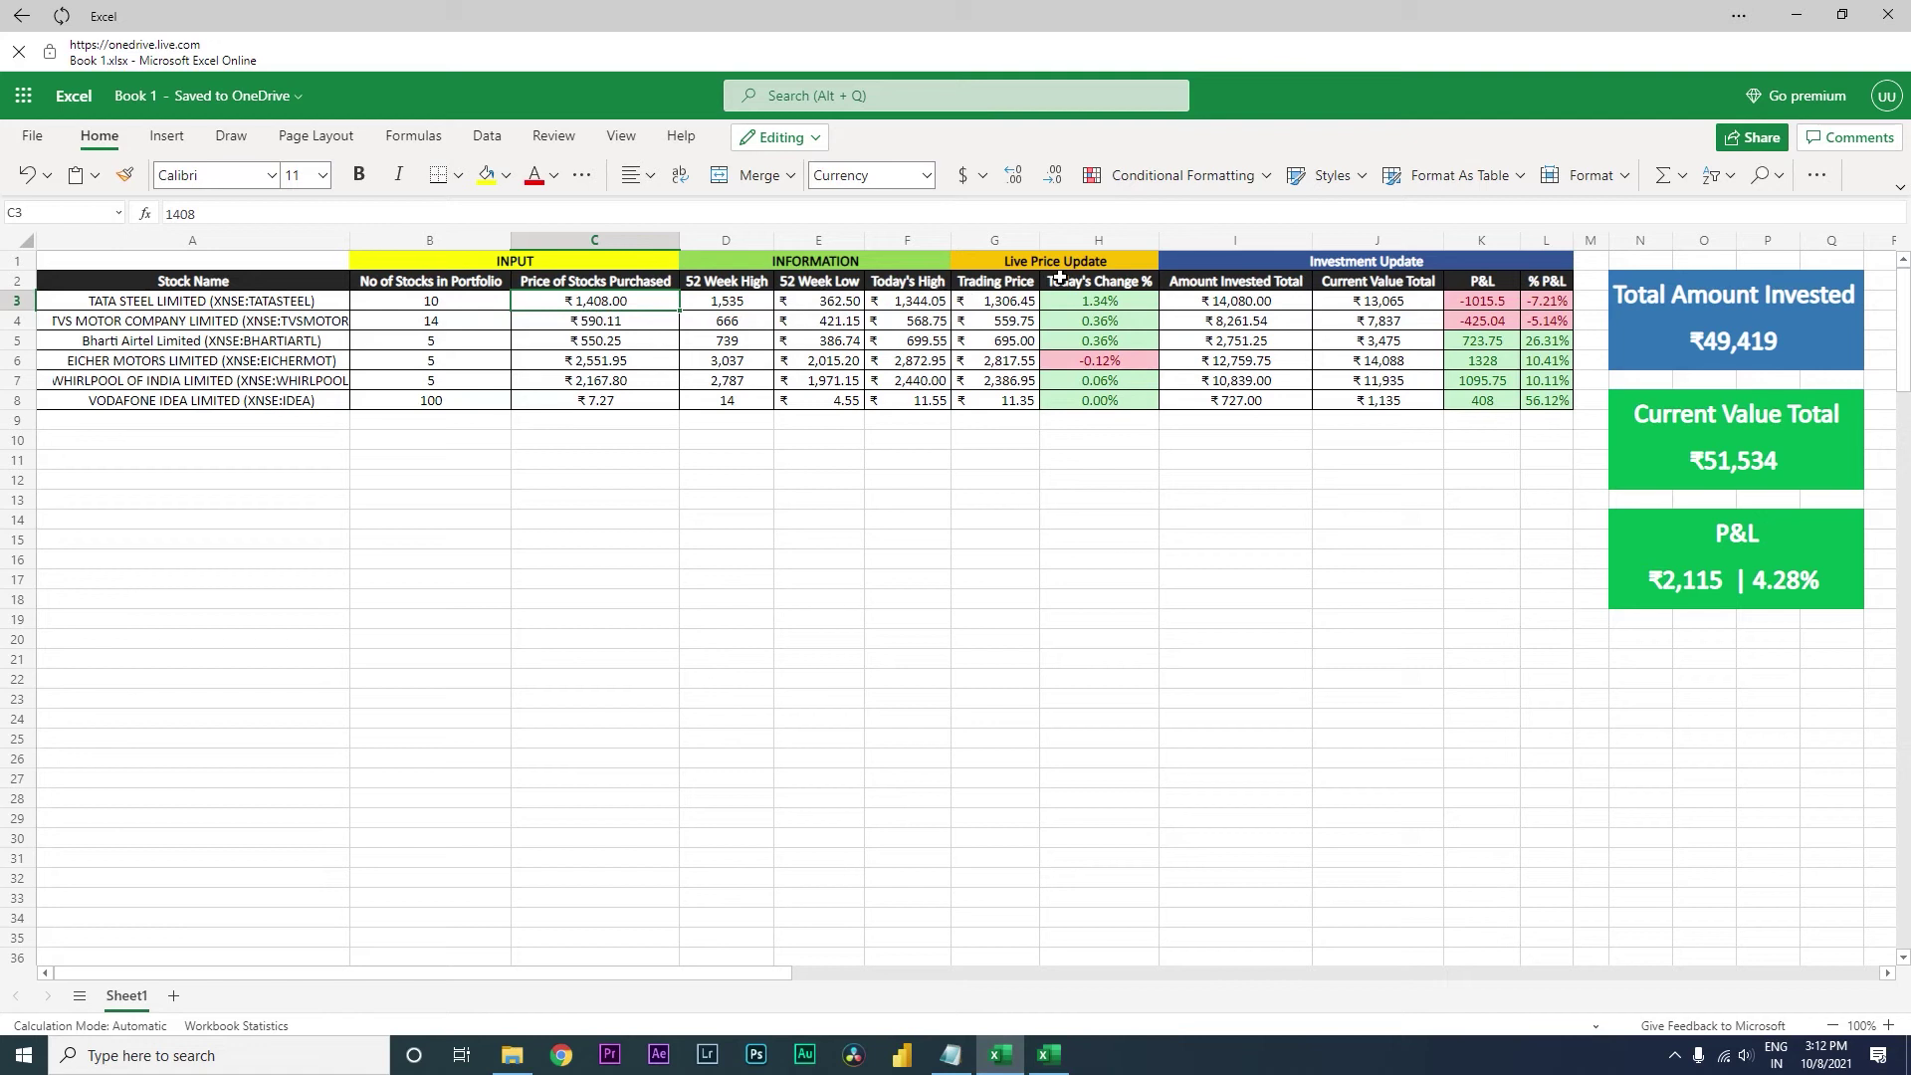
Inspect row 3's price, change, invested, value and P&L formulas plus the dashboard totals.
{"action": "left_click", "coordinate": [1010, 303]}
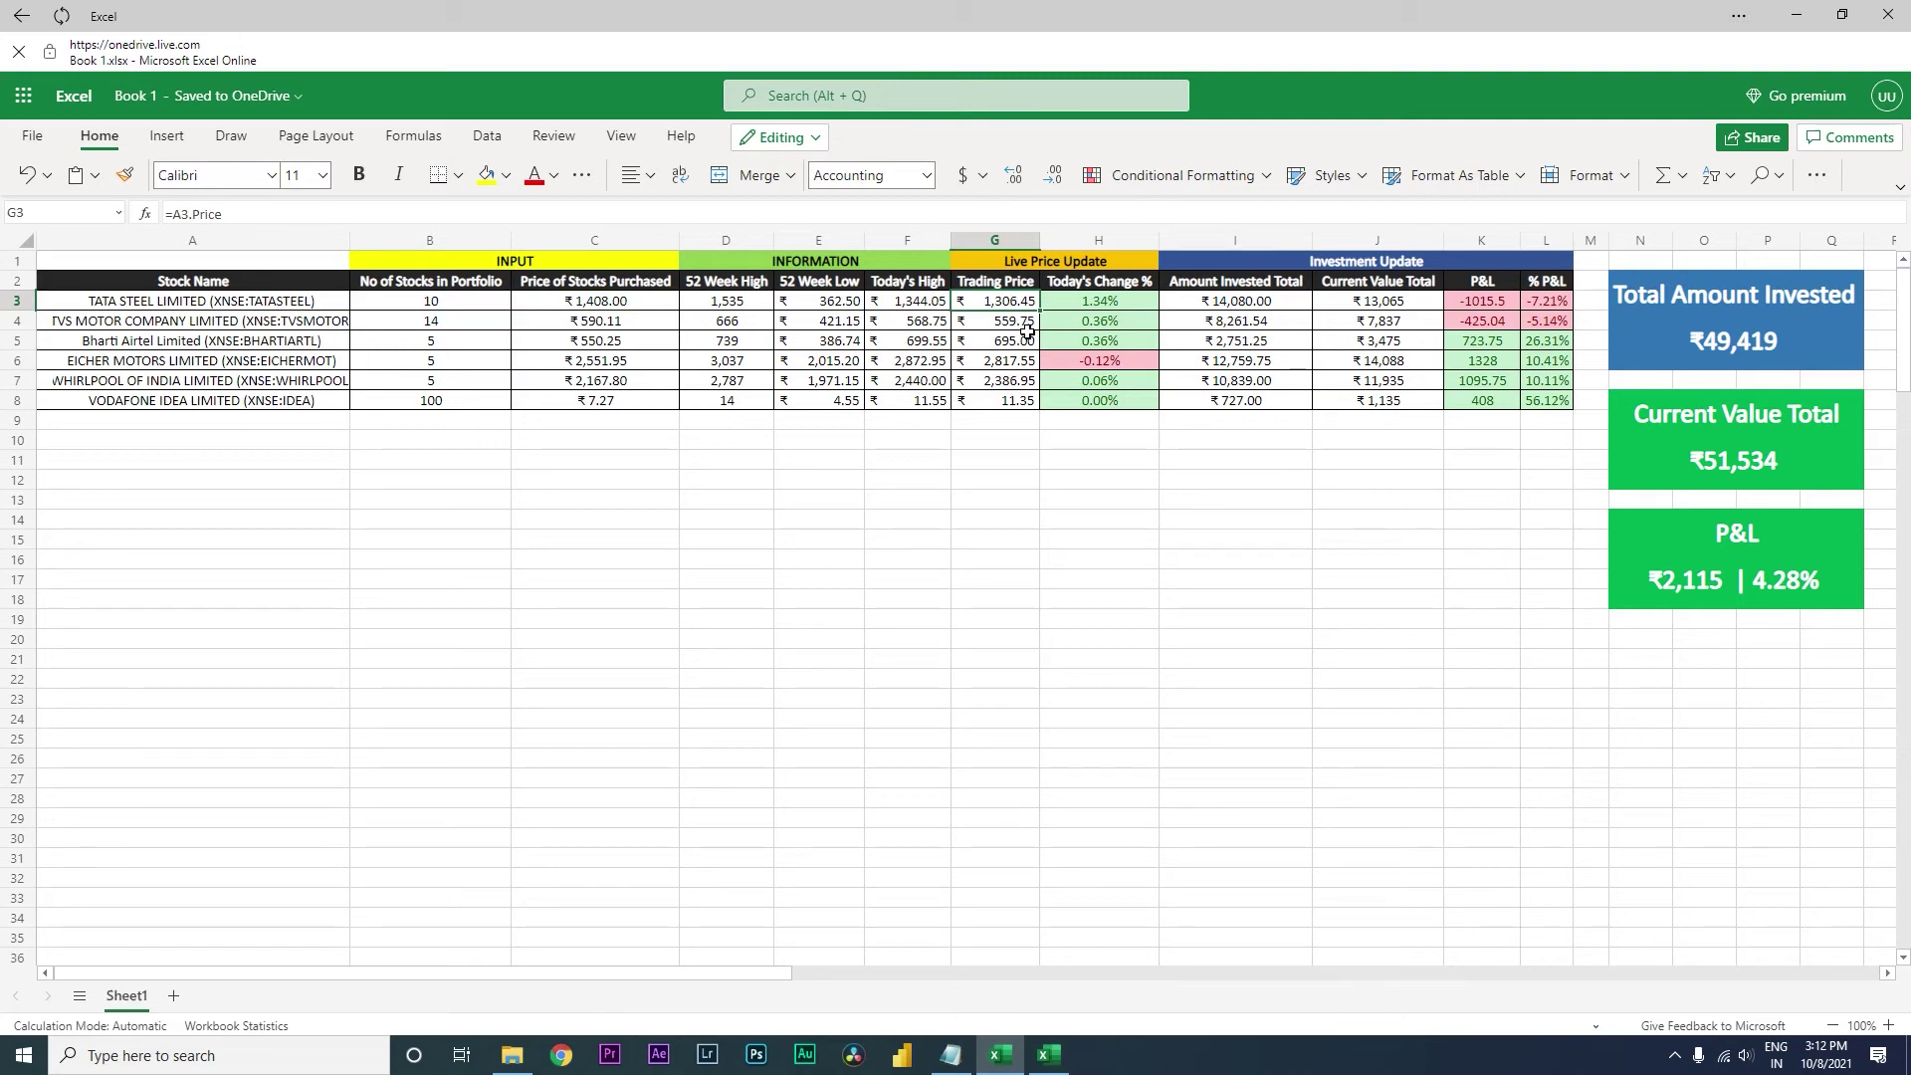
{"action": "left_click", "coordinate": [1113, 310]}
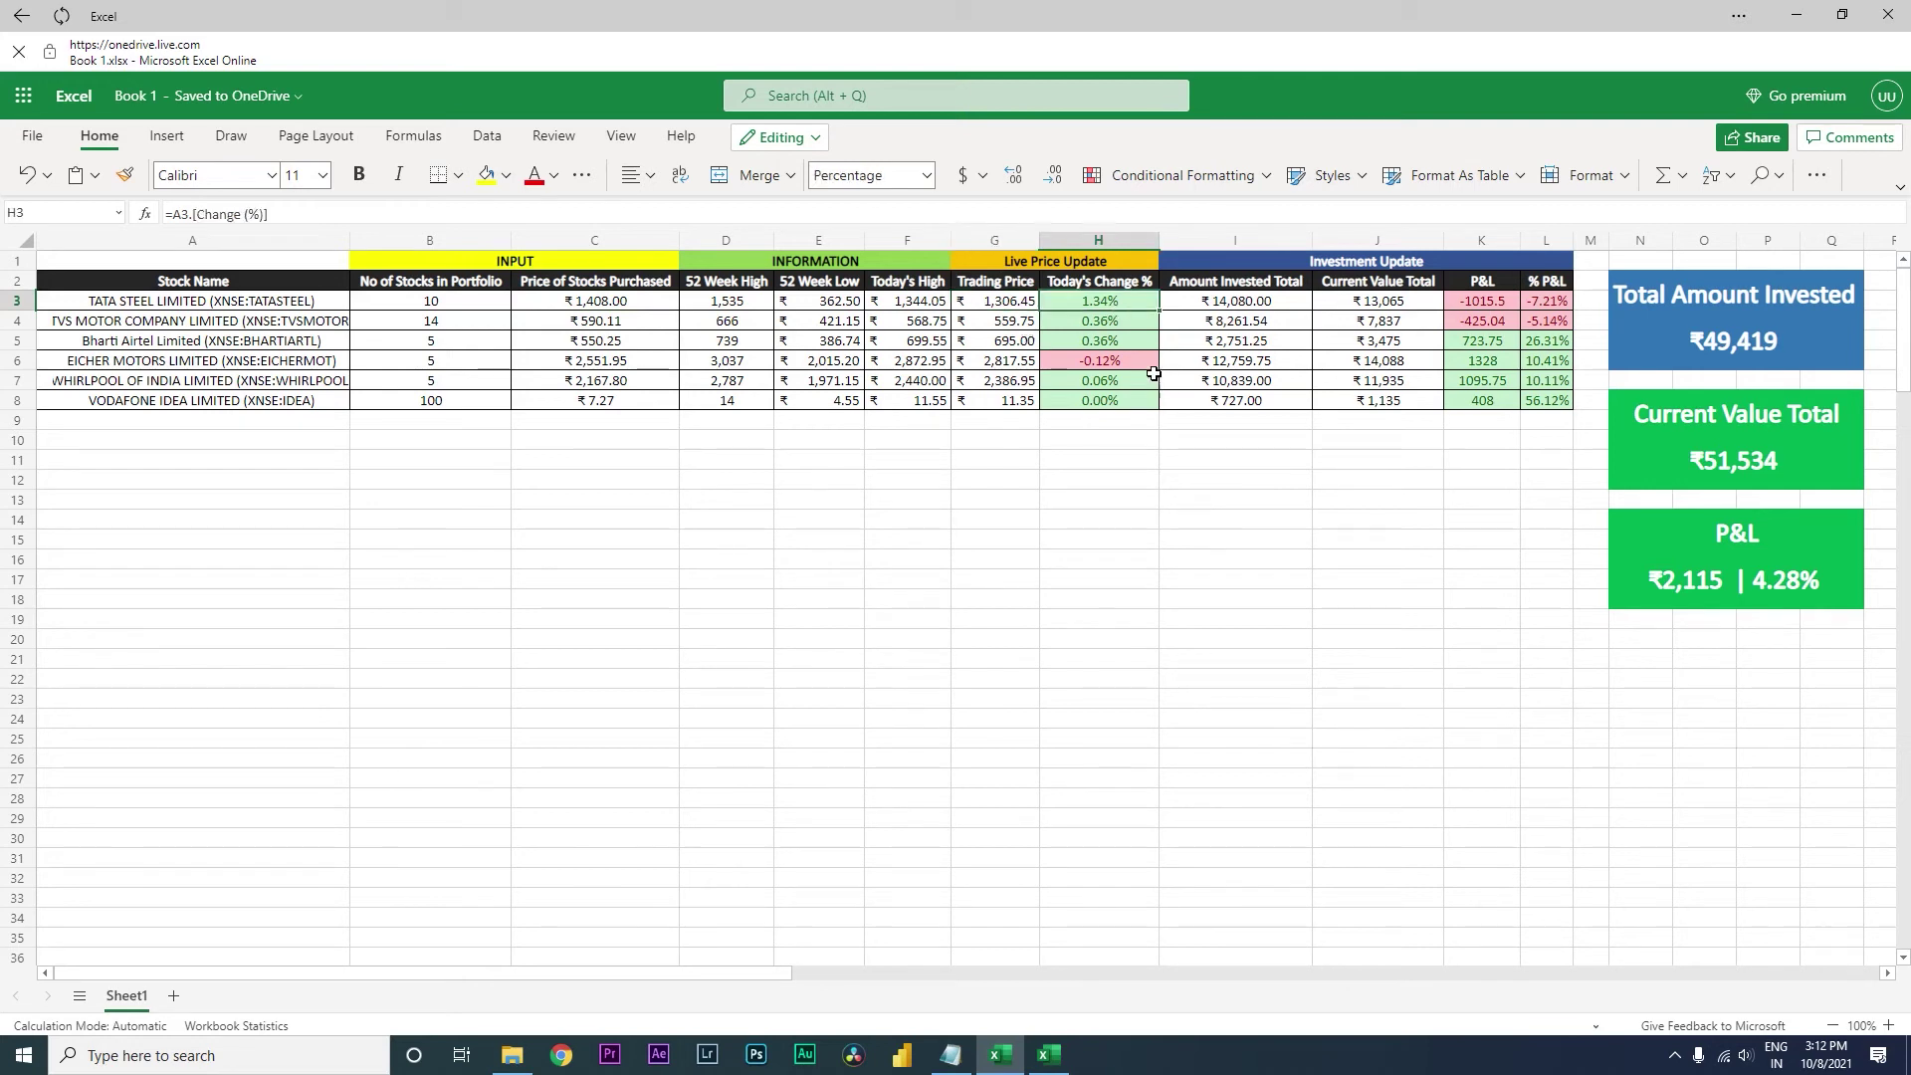
{"action": "left_click", "coordinate": [1249, 308]}
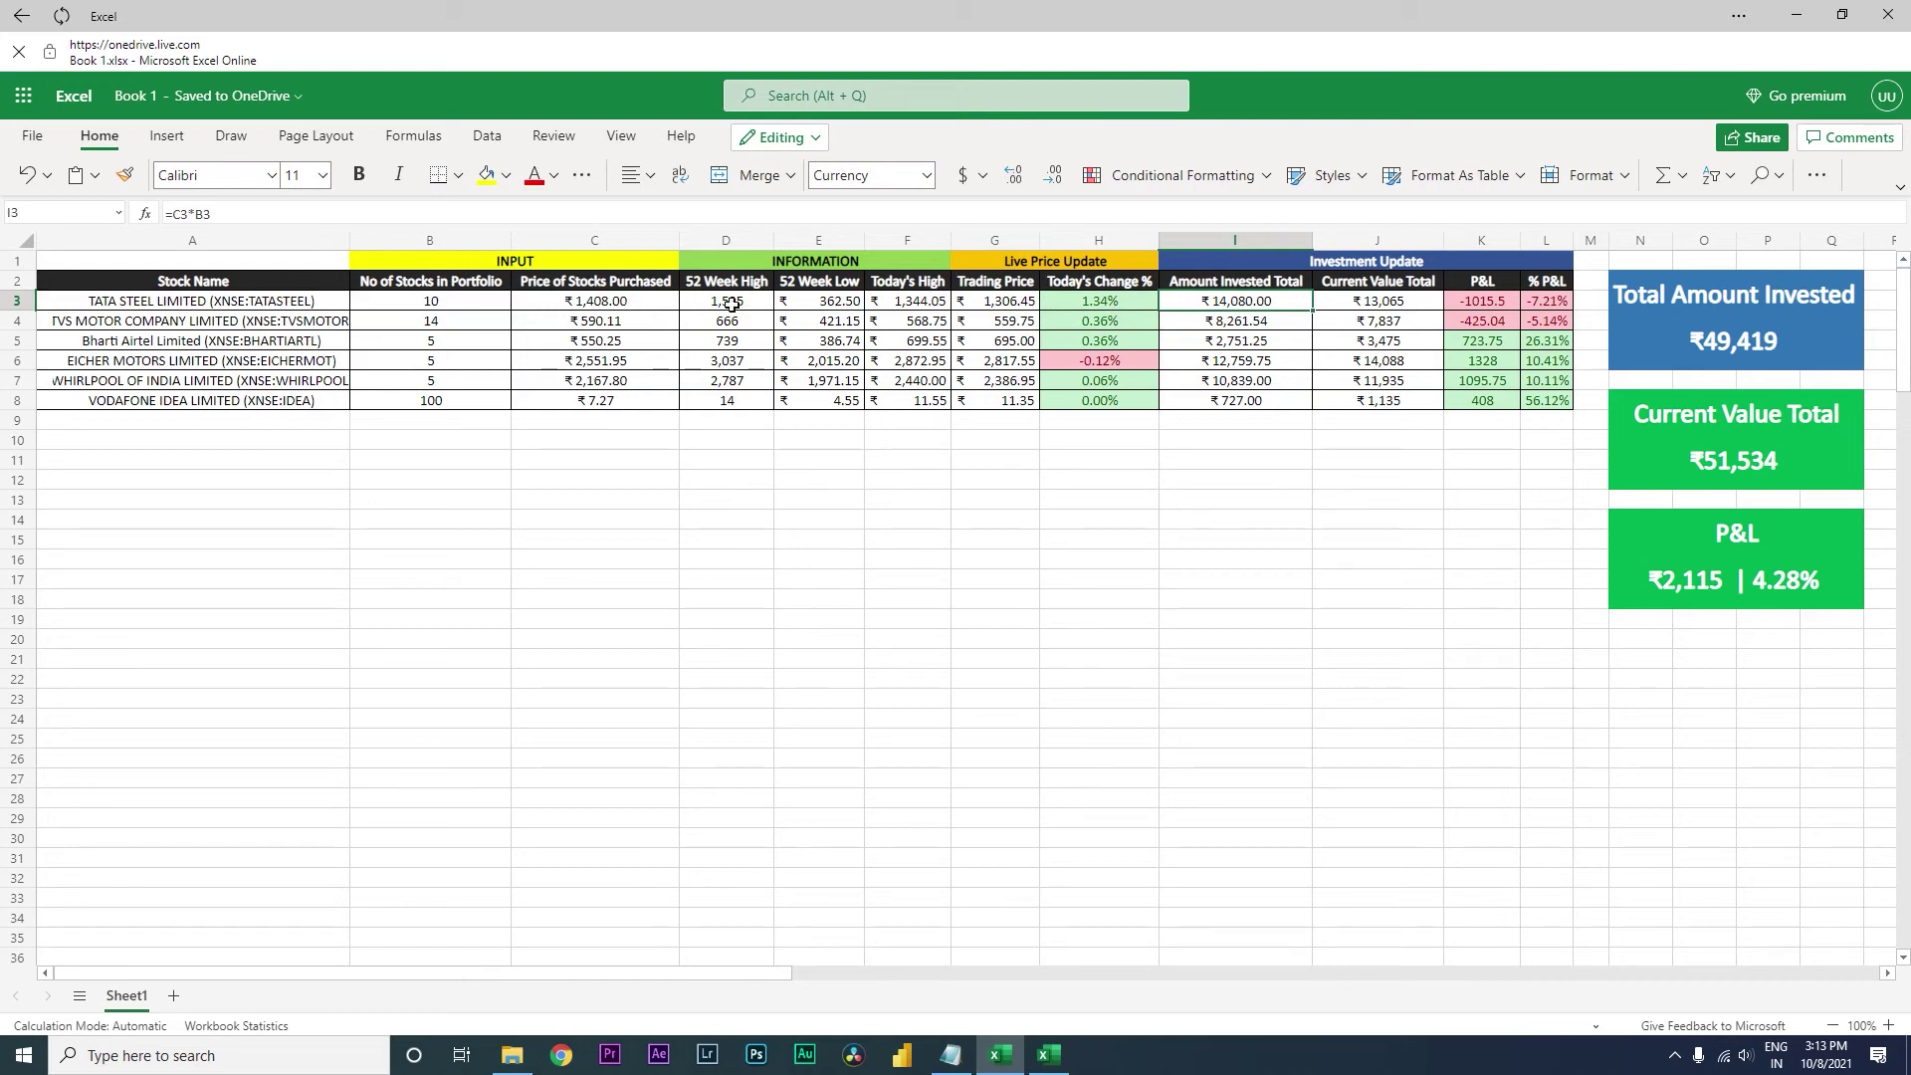
{"action": "left_click", "coordinate": [1388, 306]}
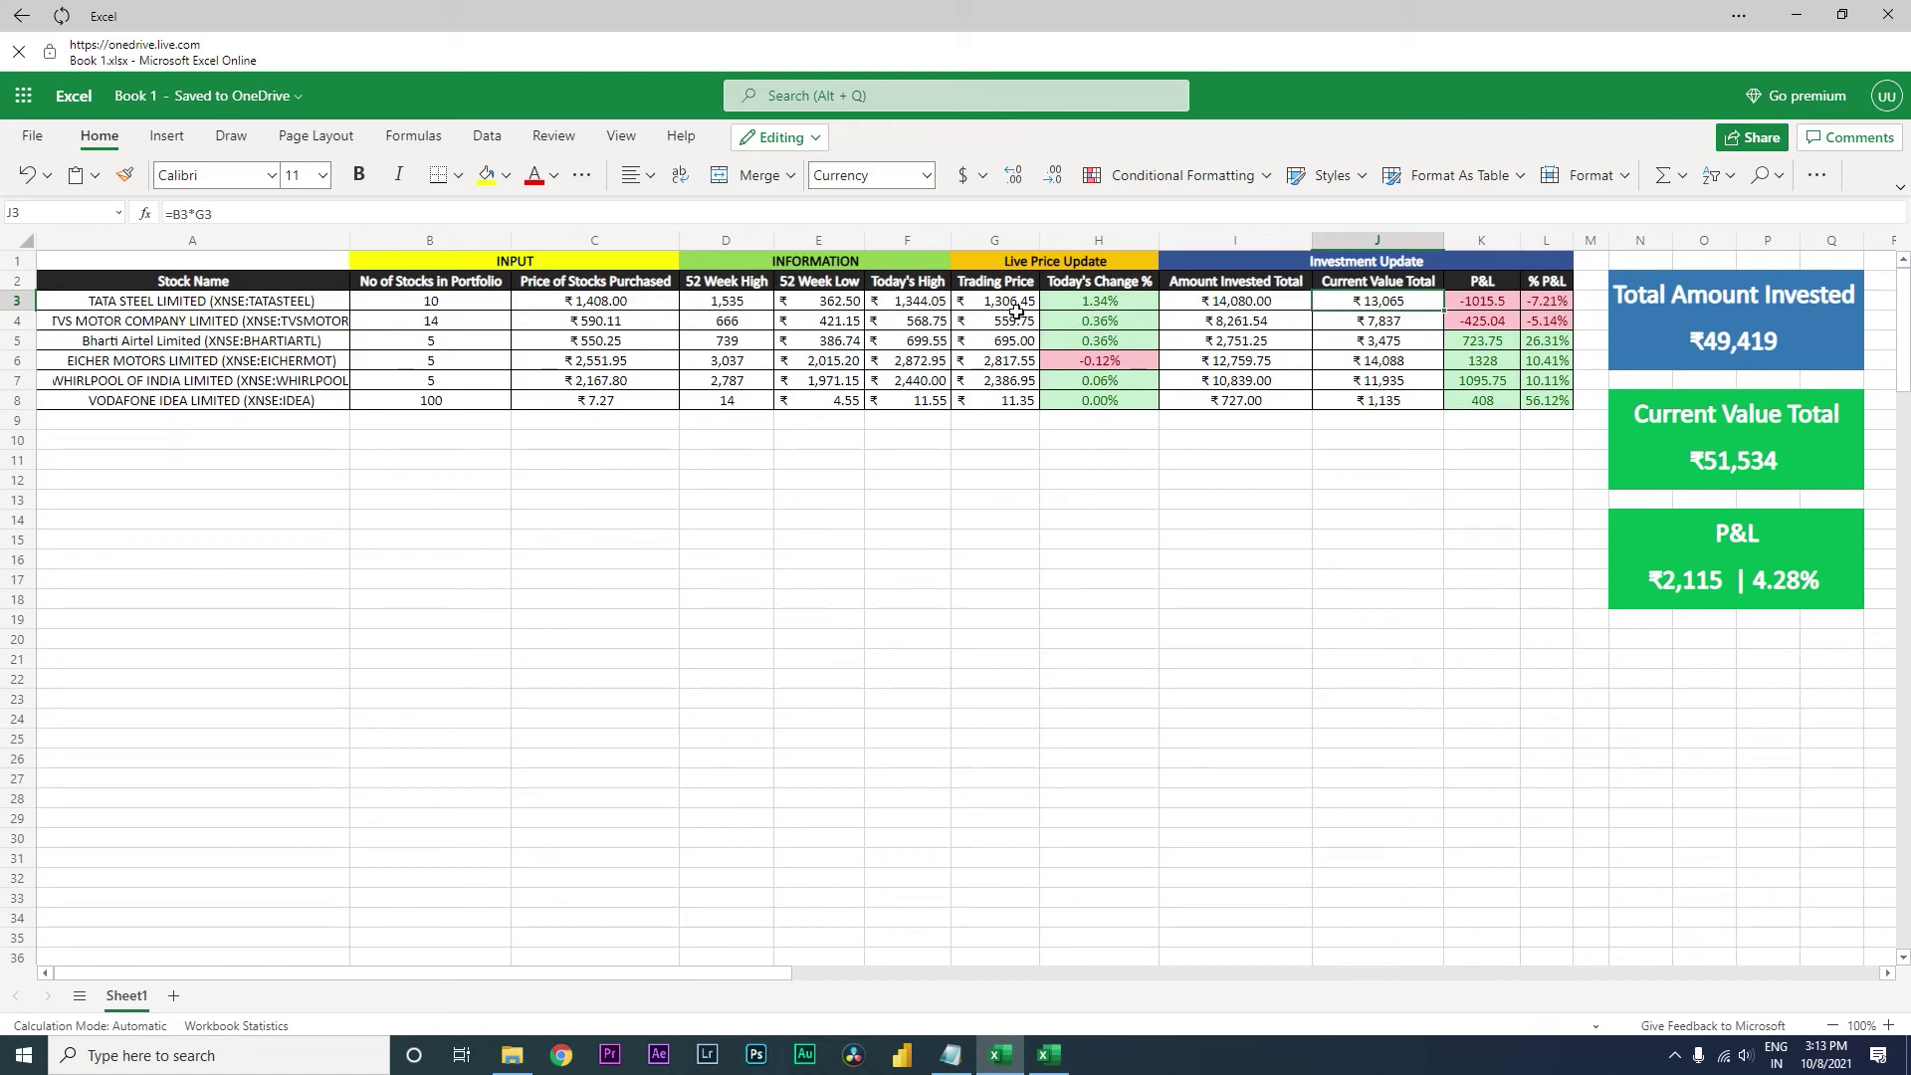
{"action": "left_click", "coordinate": [1496, 309]}
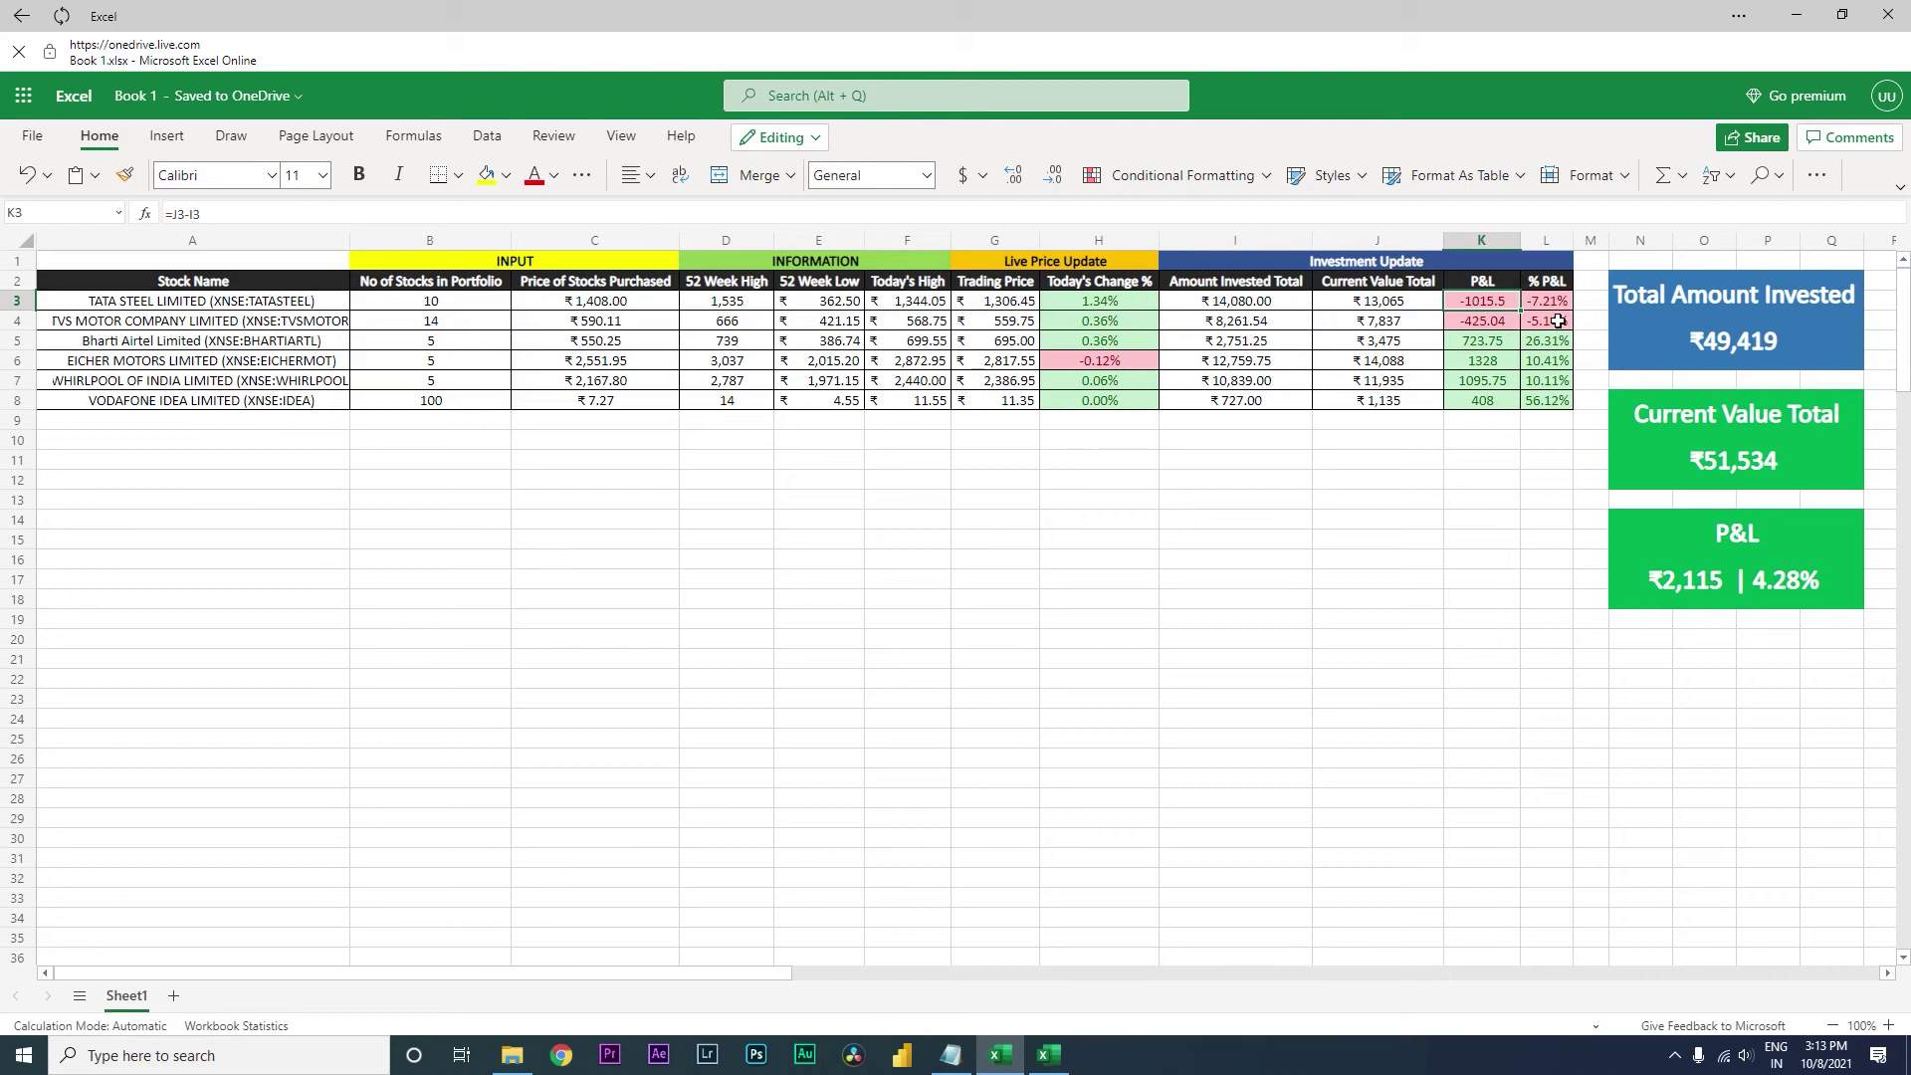
{"action": "left_click", "coordinate": [1790, 352]}
{"action": "left_click", "coordinate": [1775, 483]}
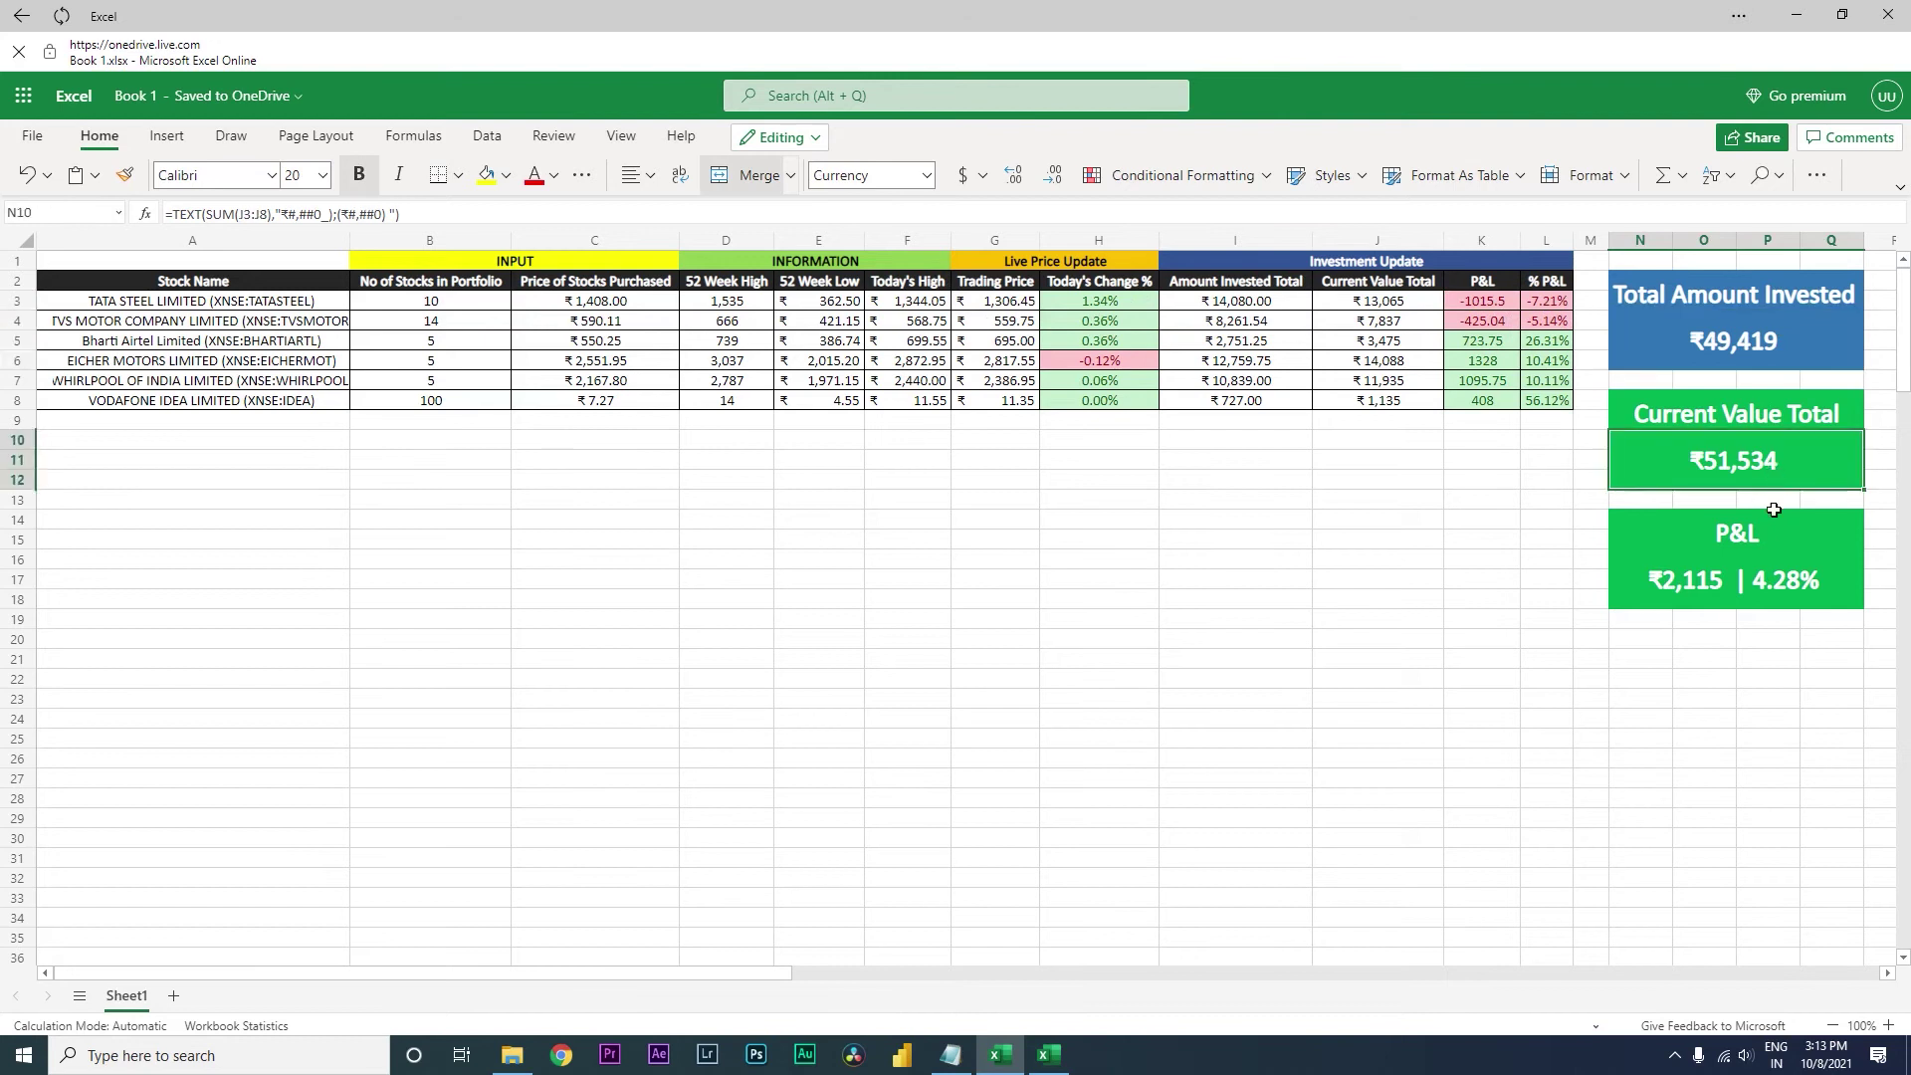
{"action": "left_click", "coordinate": [1788, 602]}
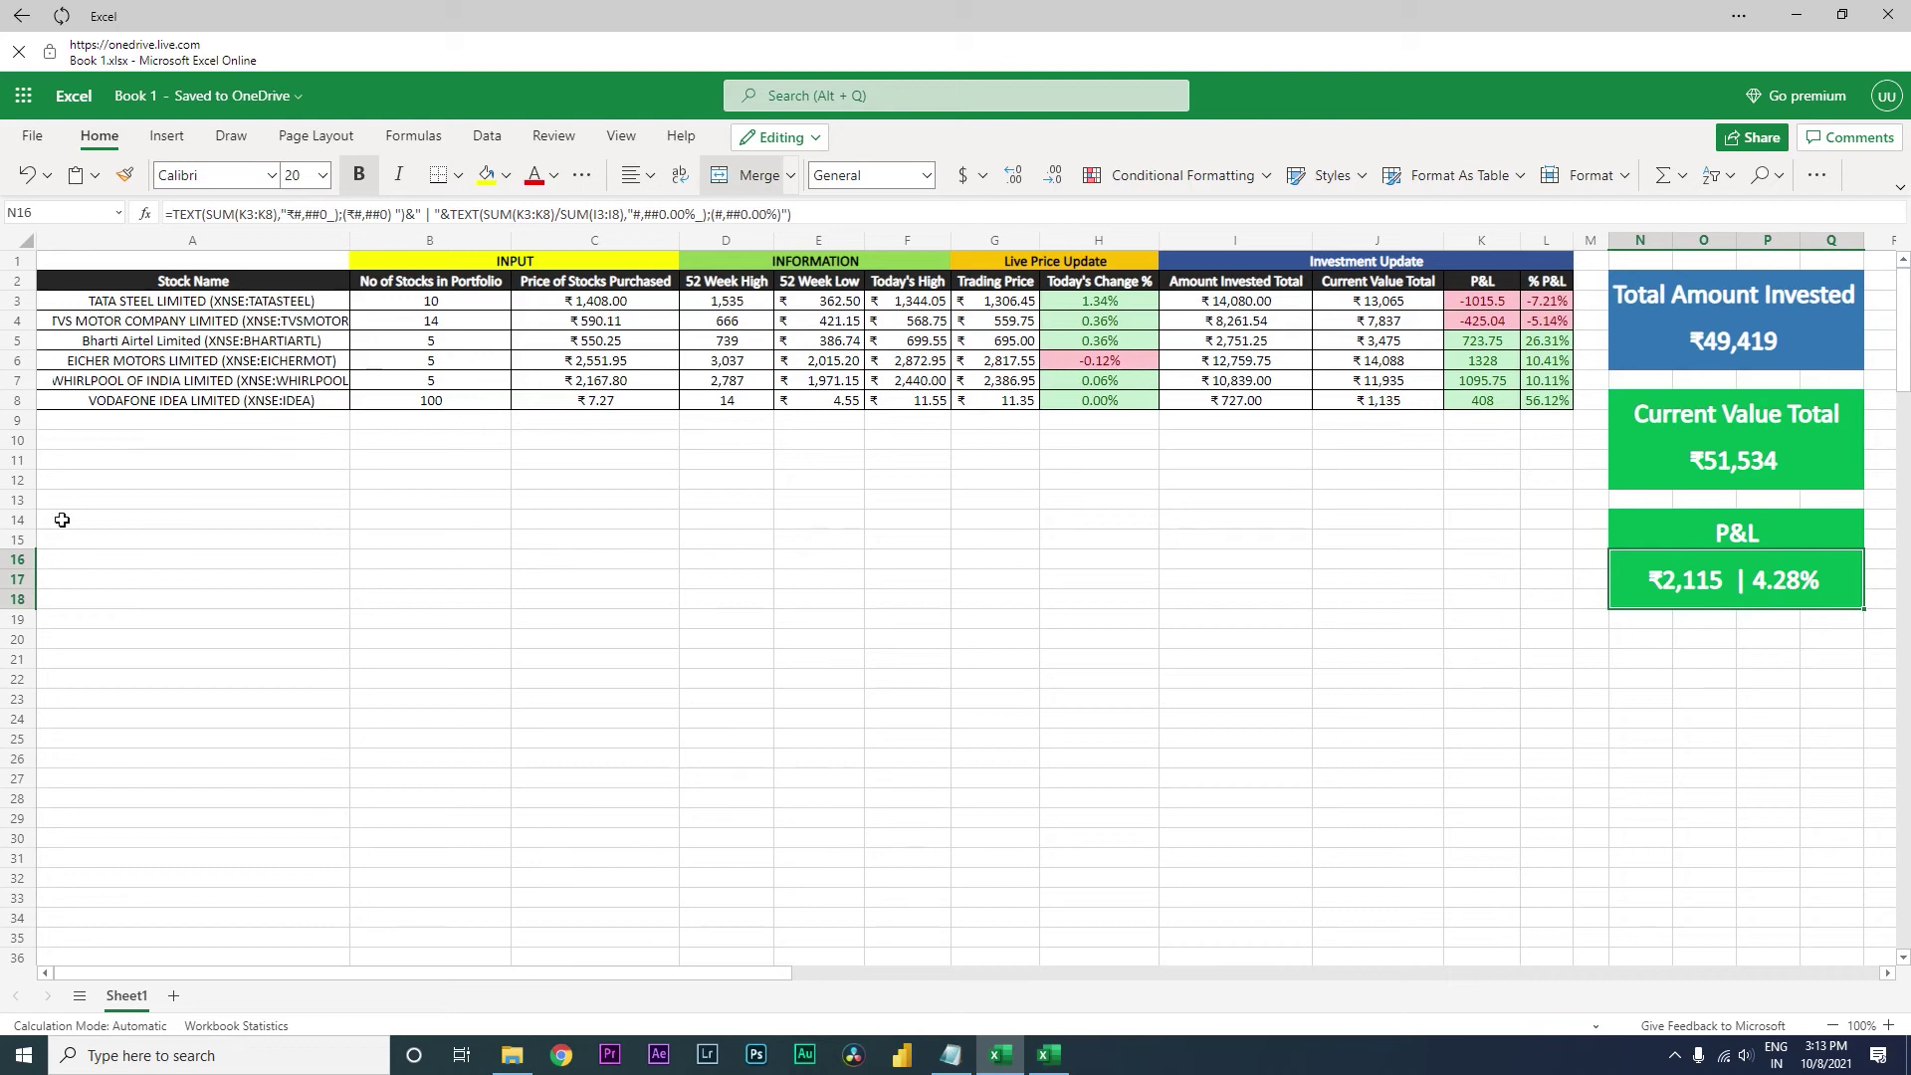
{"action": "left_click", "coordinate": [164, 440]}
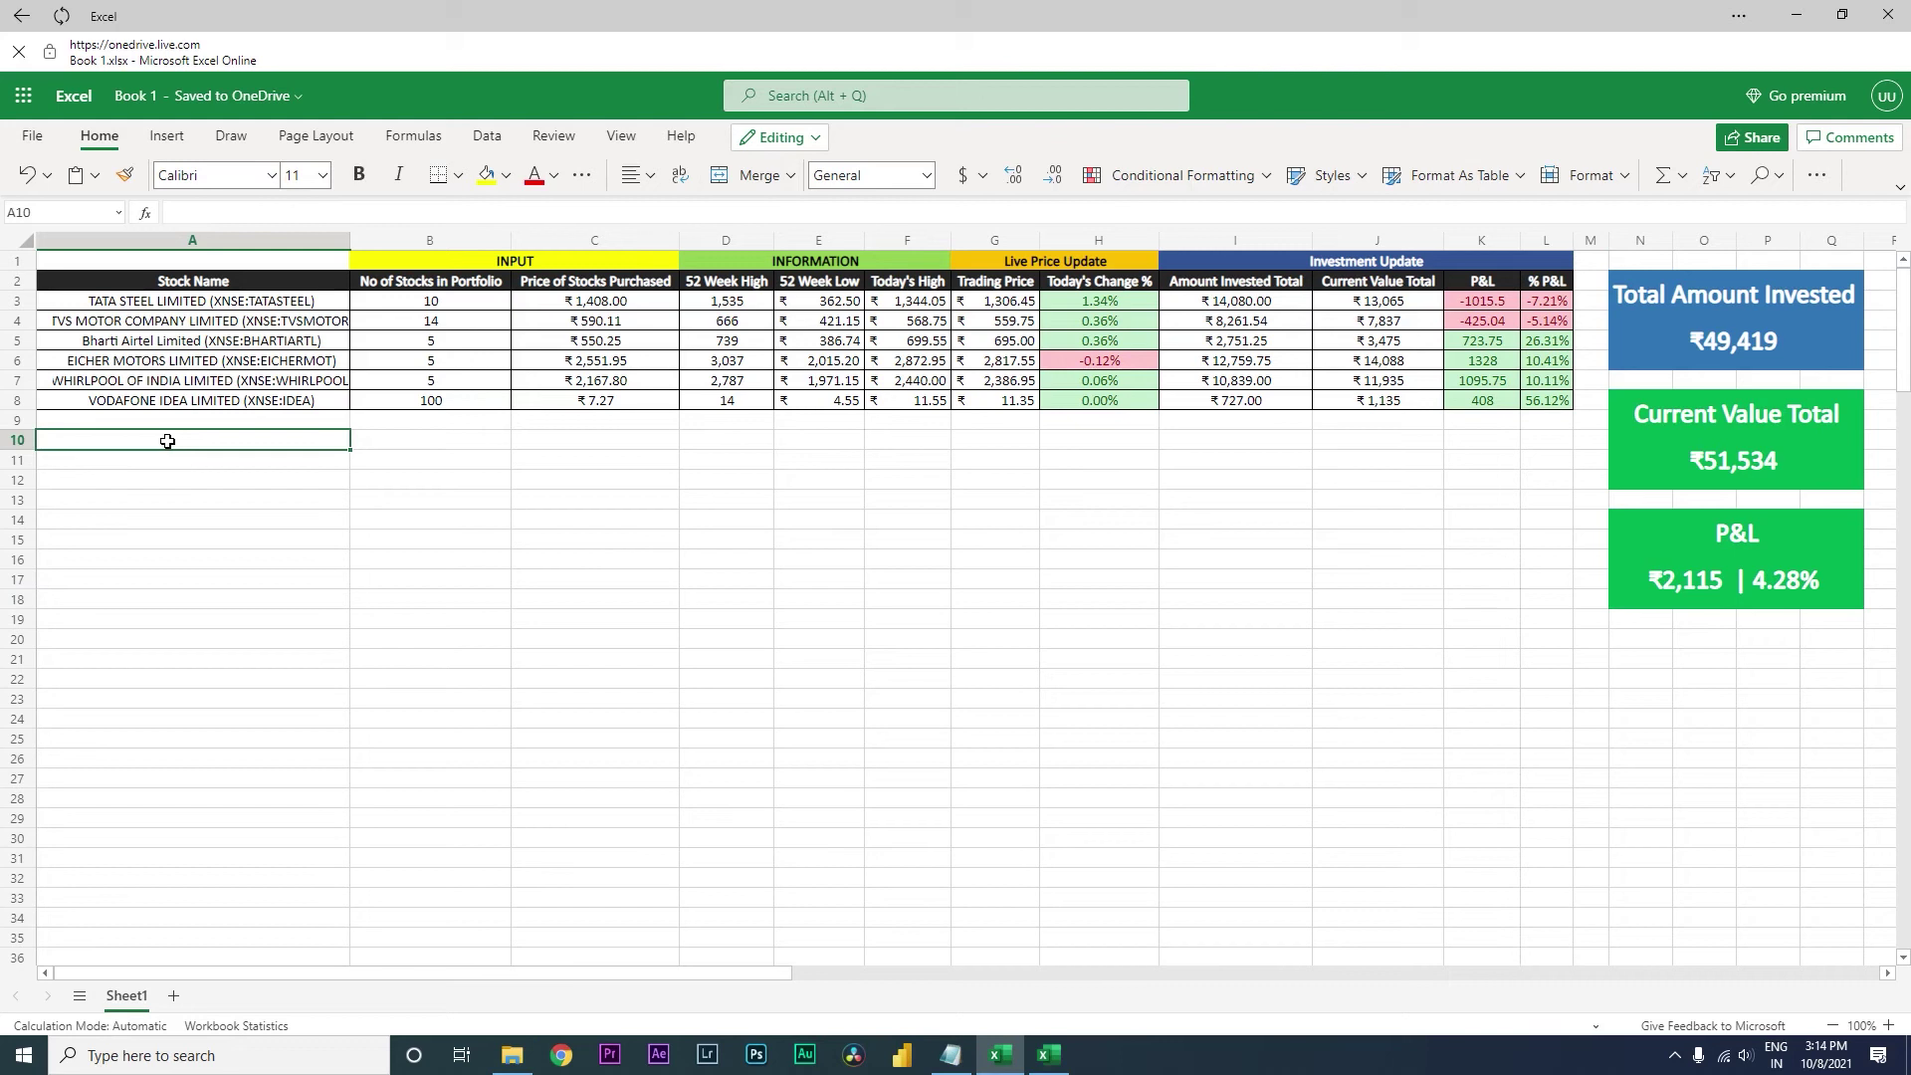
Enter Mindtree in A9 and convert it to the linked MindTree Limited stock.
{"action": "left_click", "coordinate": [211, 425]}
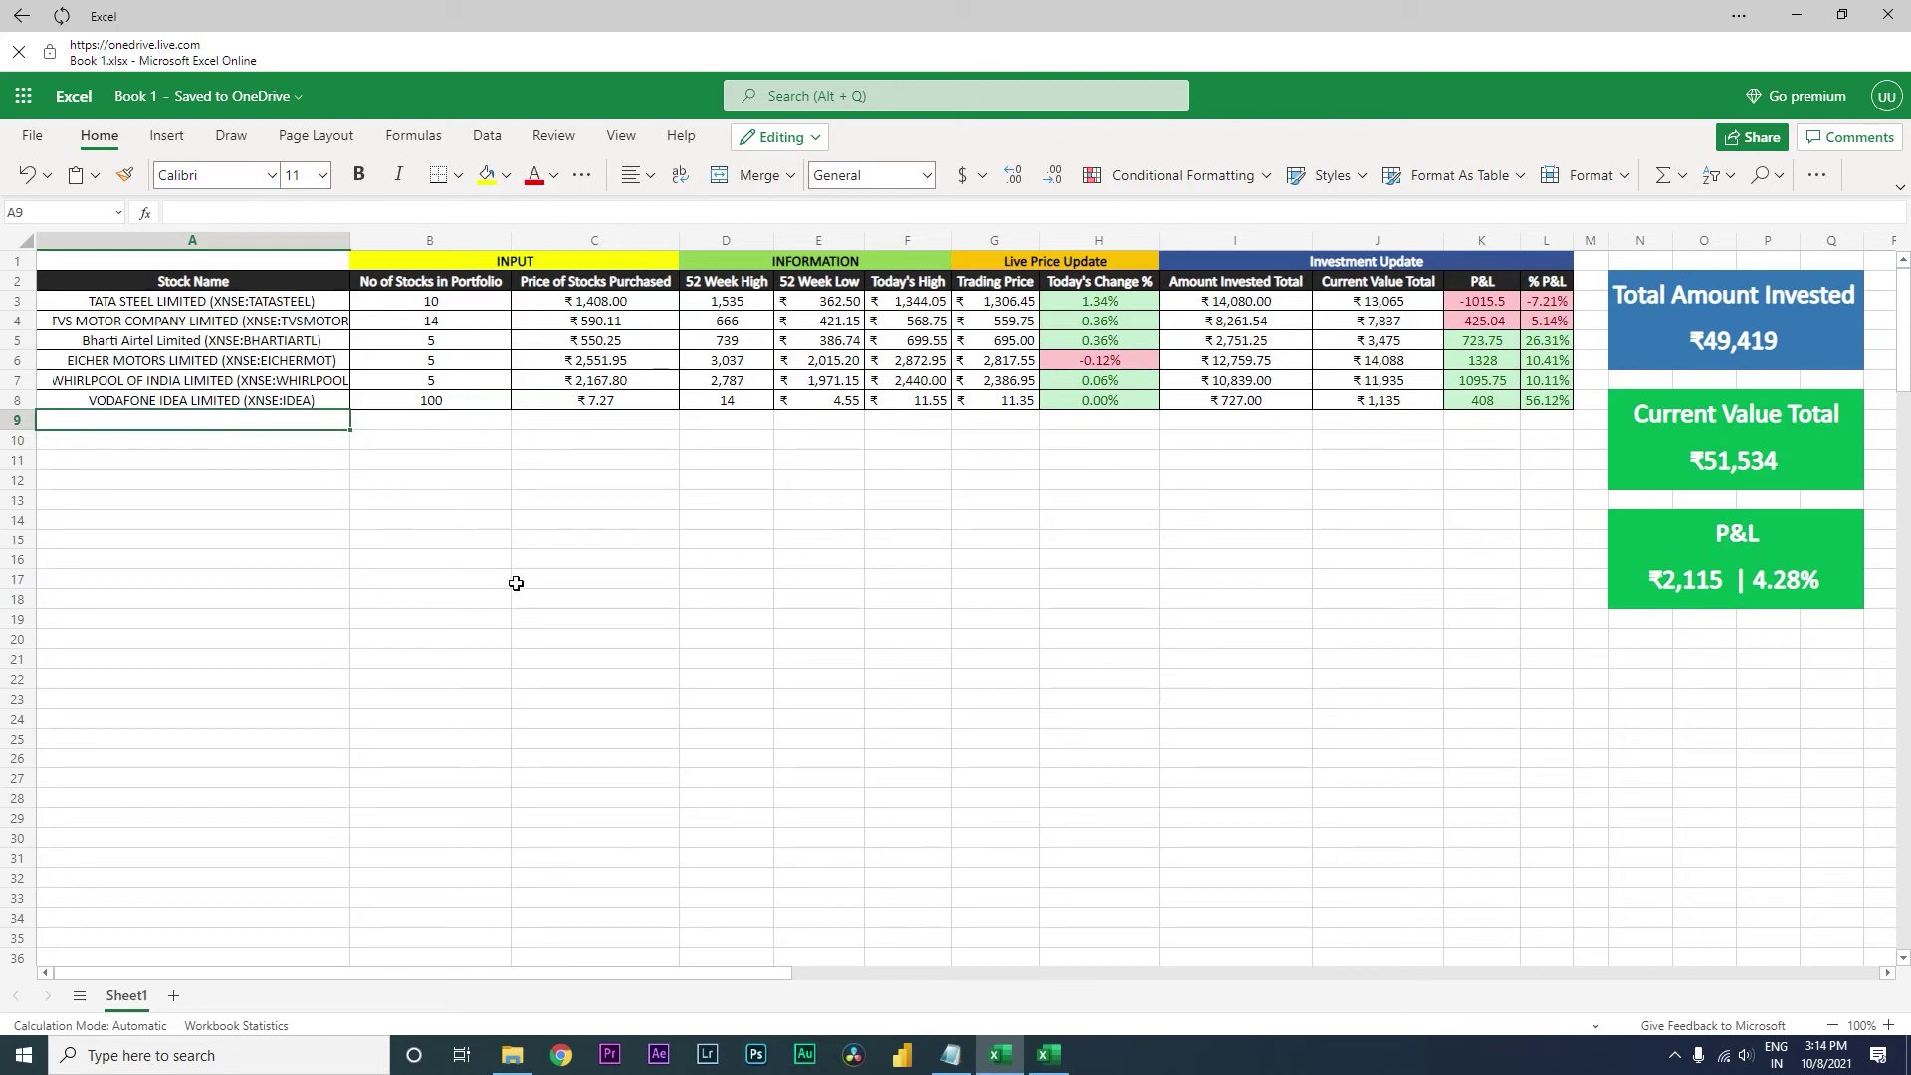
{"action": "type", "text": "Mindtree"}
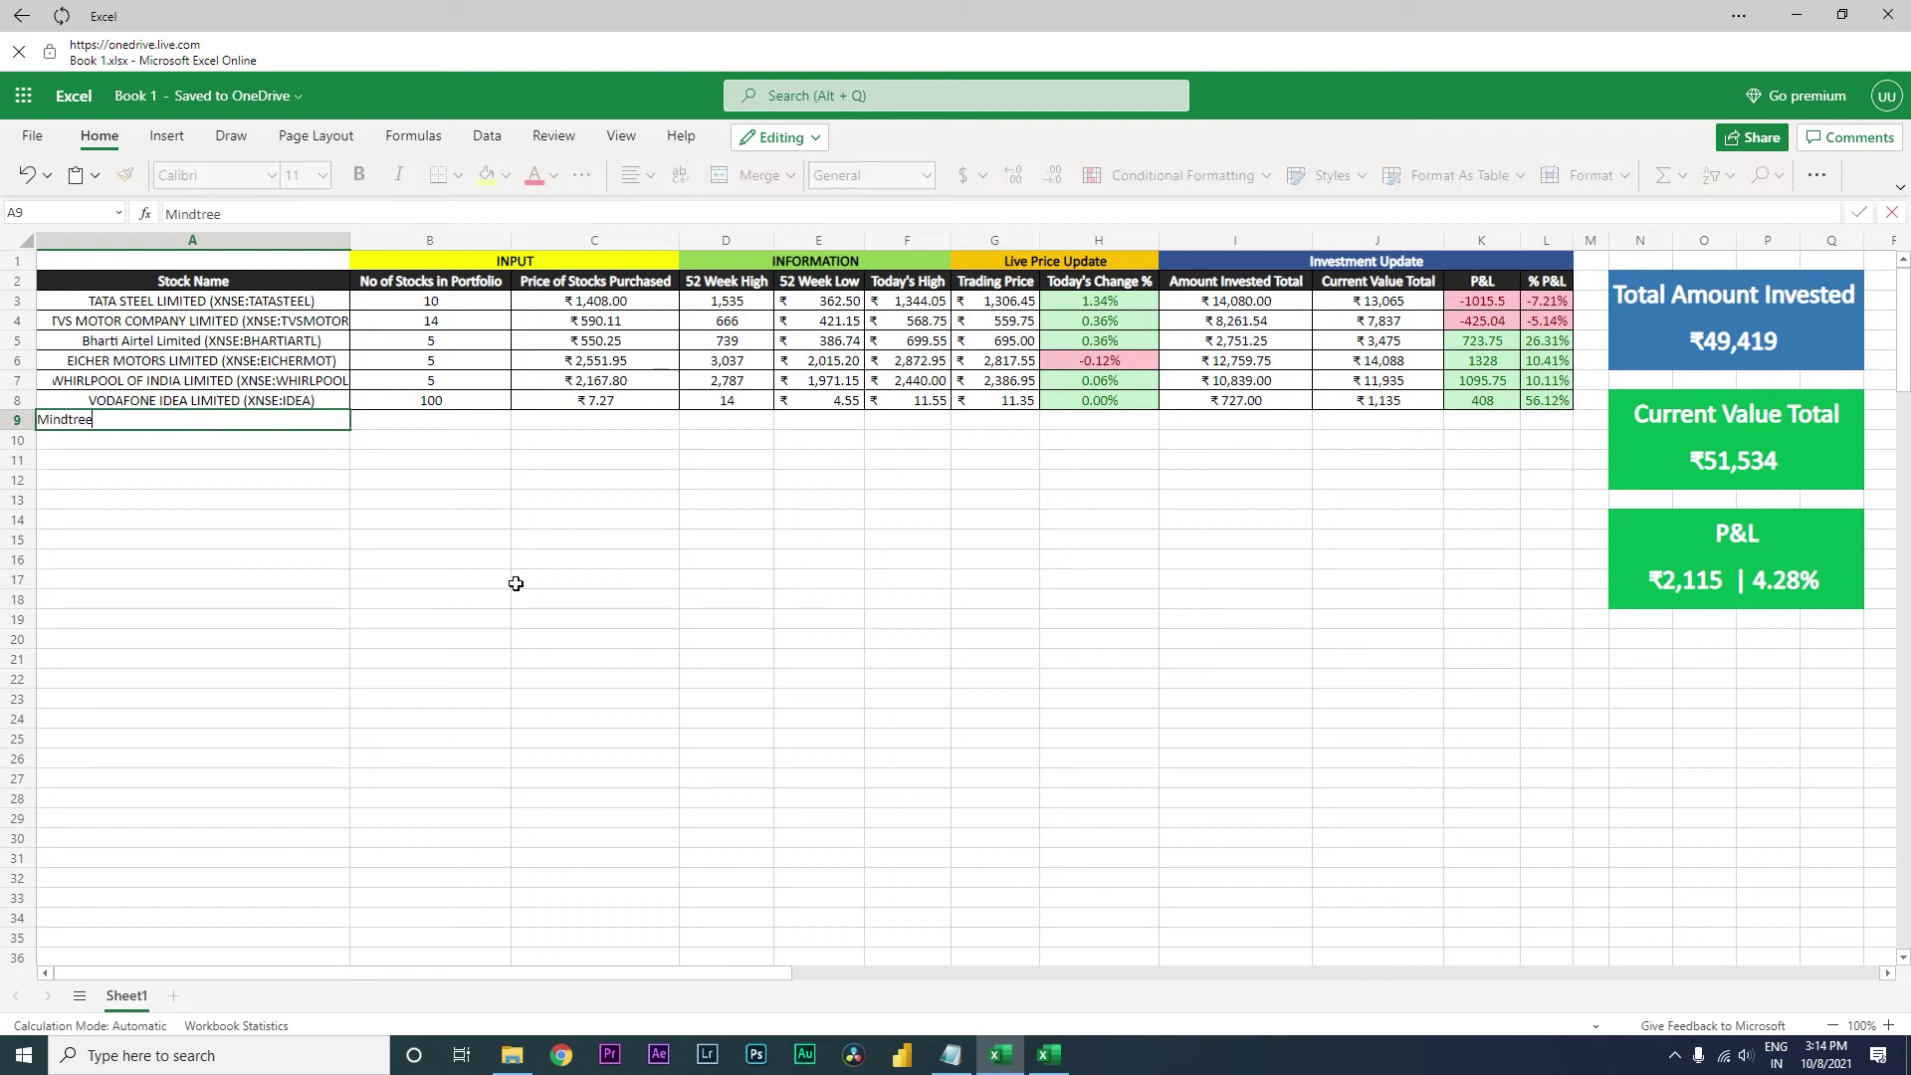
{"action": "key", "text": "Tab"}
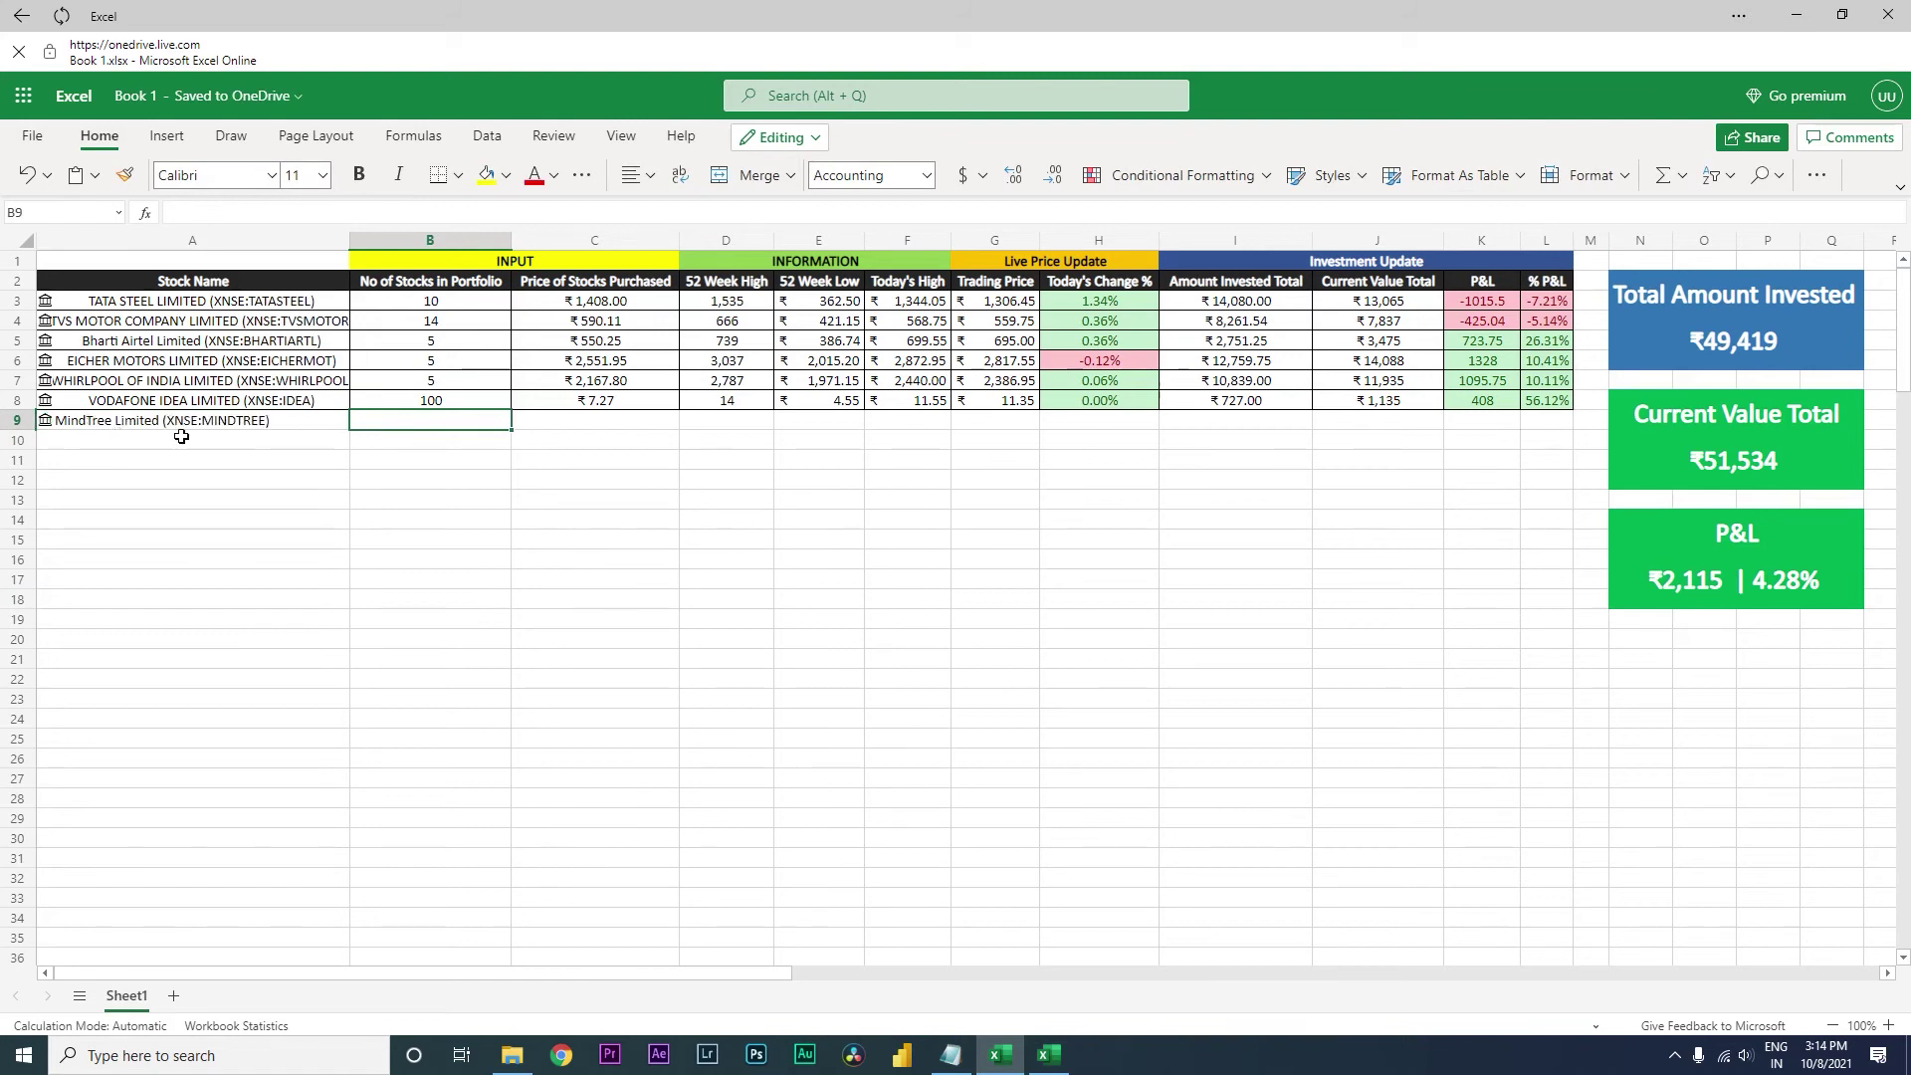
{"action": "key", "text": "Left"}
{"action": "left_click", "coordinate": [256, 482]}
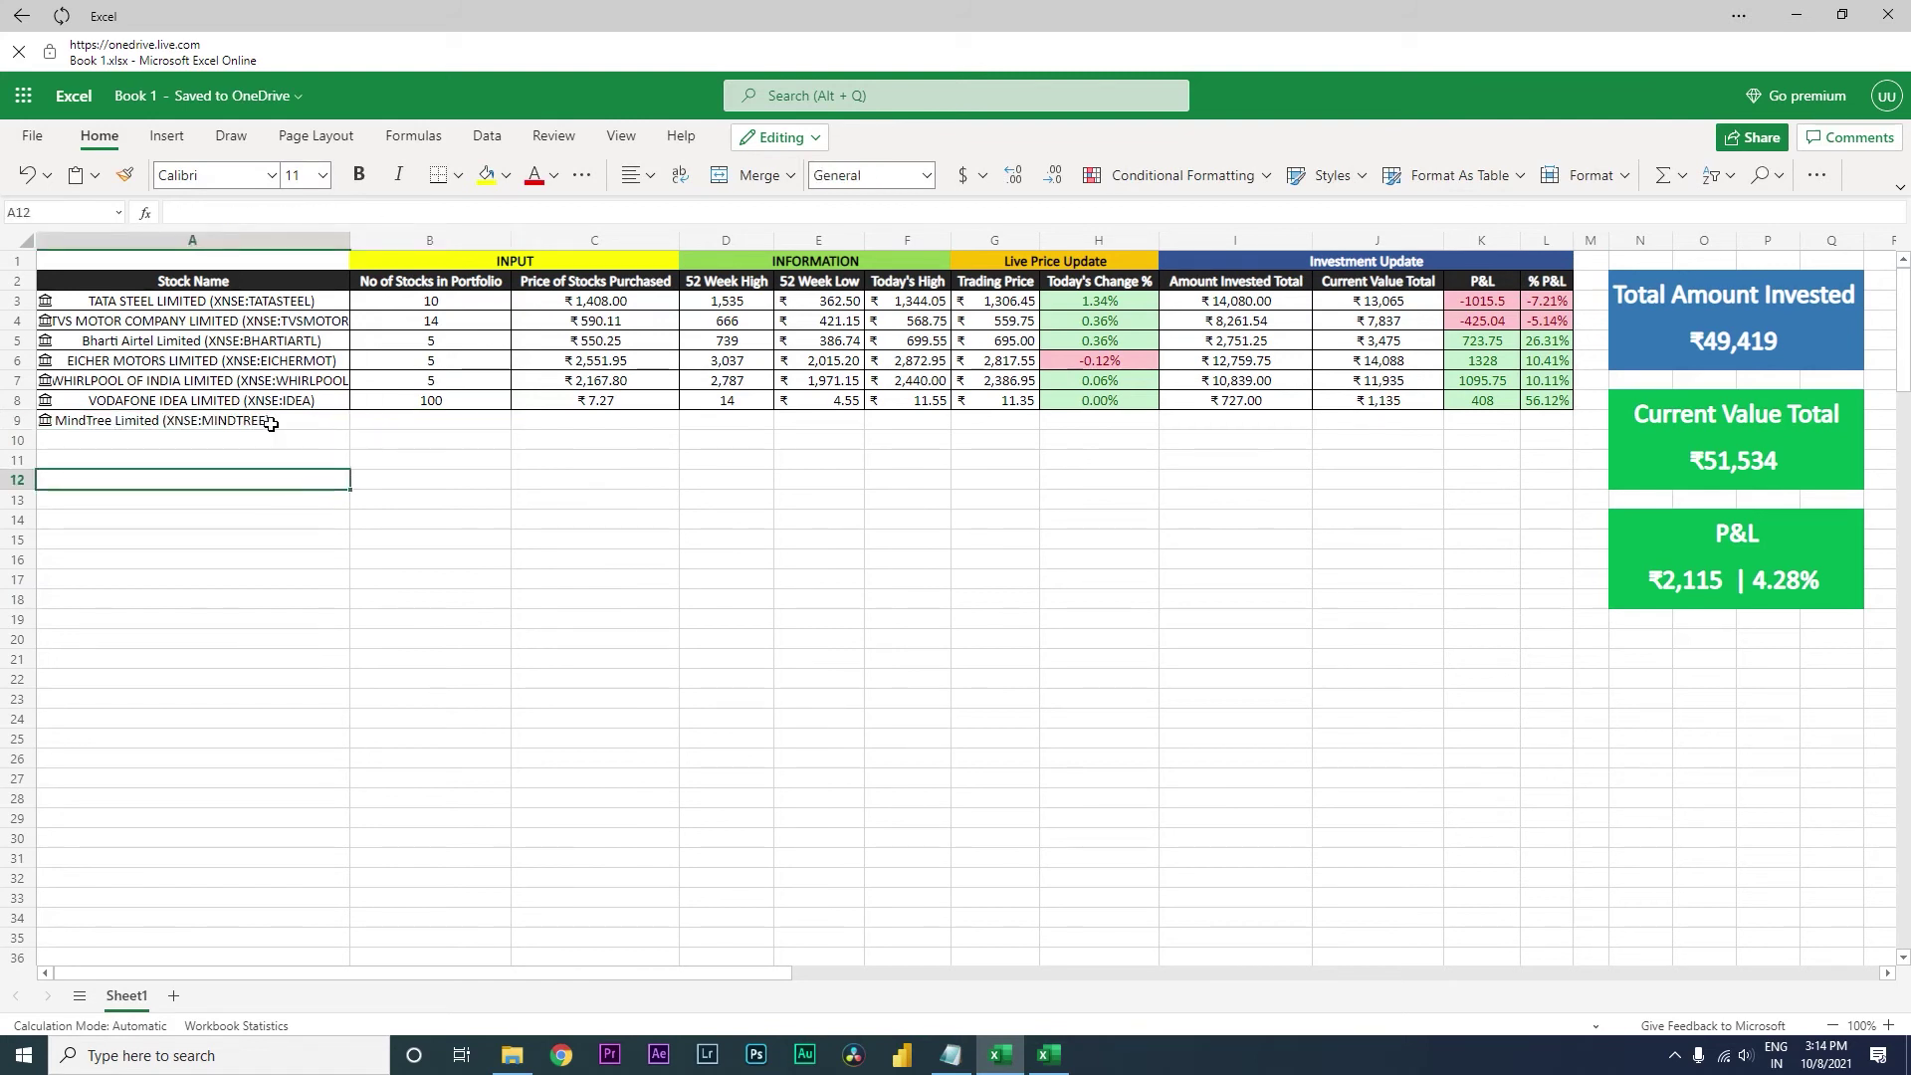
{"action": "left_click", "coordinate": [271, 424]}
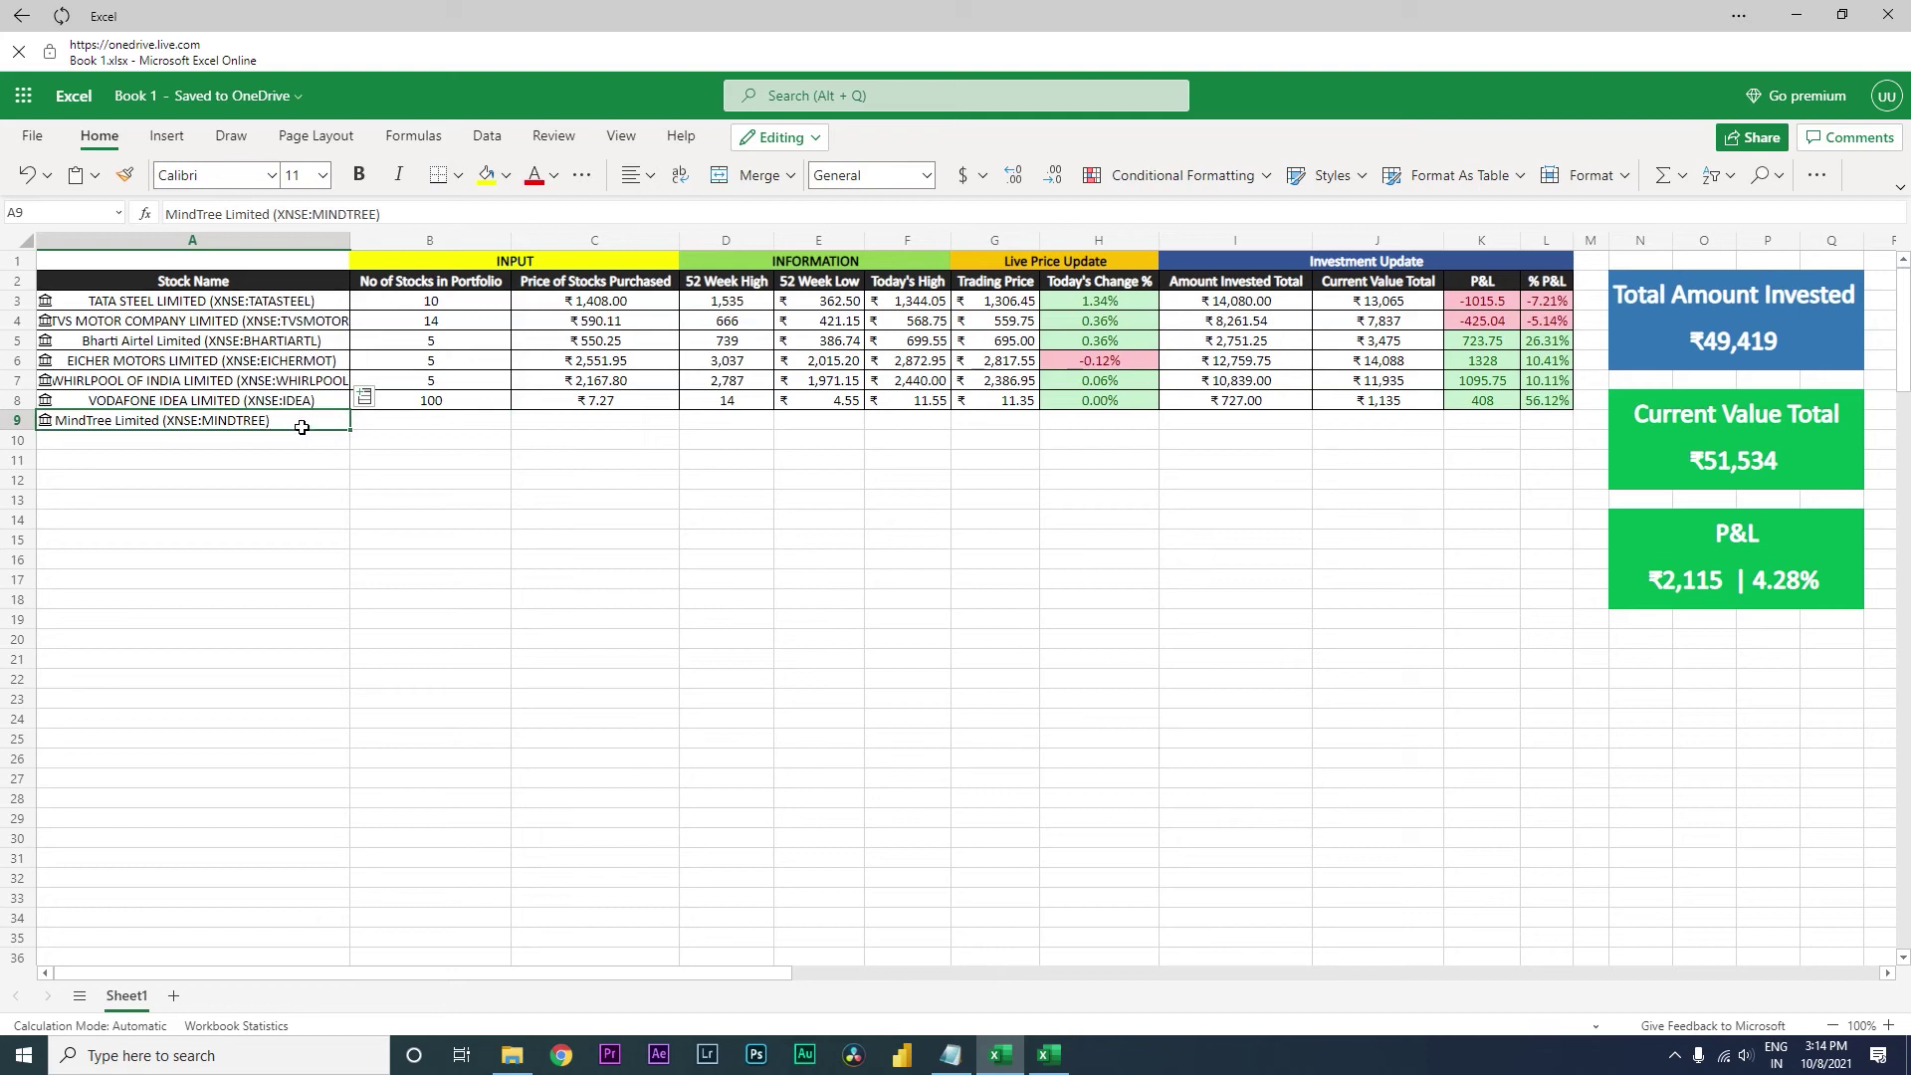
Enter 20 shares in B9 and purchase price 3899 in C9.
{"action": "left_click", "coordinate": [454, 426]}
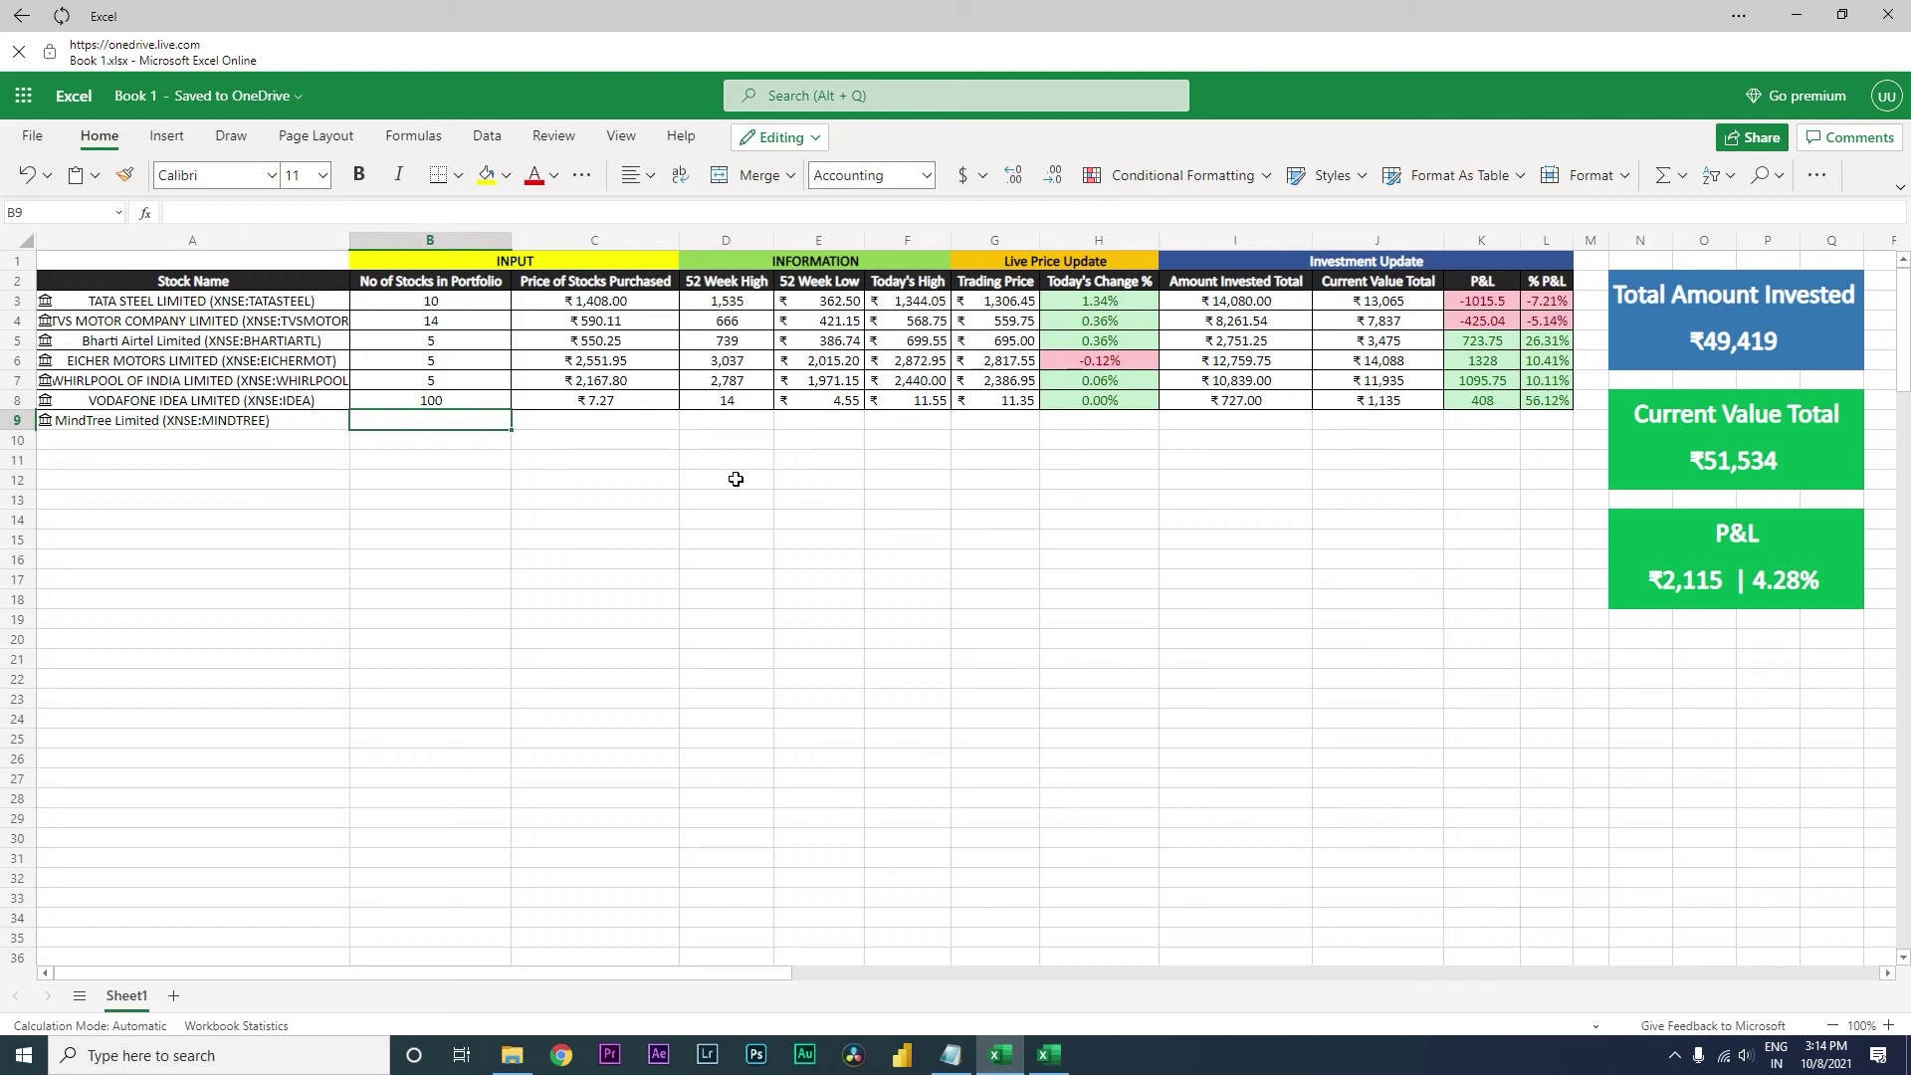
{"action": "type", "text": "20"}
{"action": "key", "text": "Tab"}
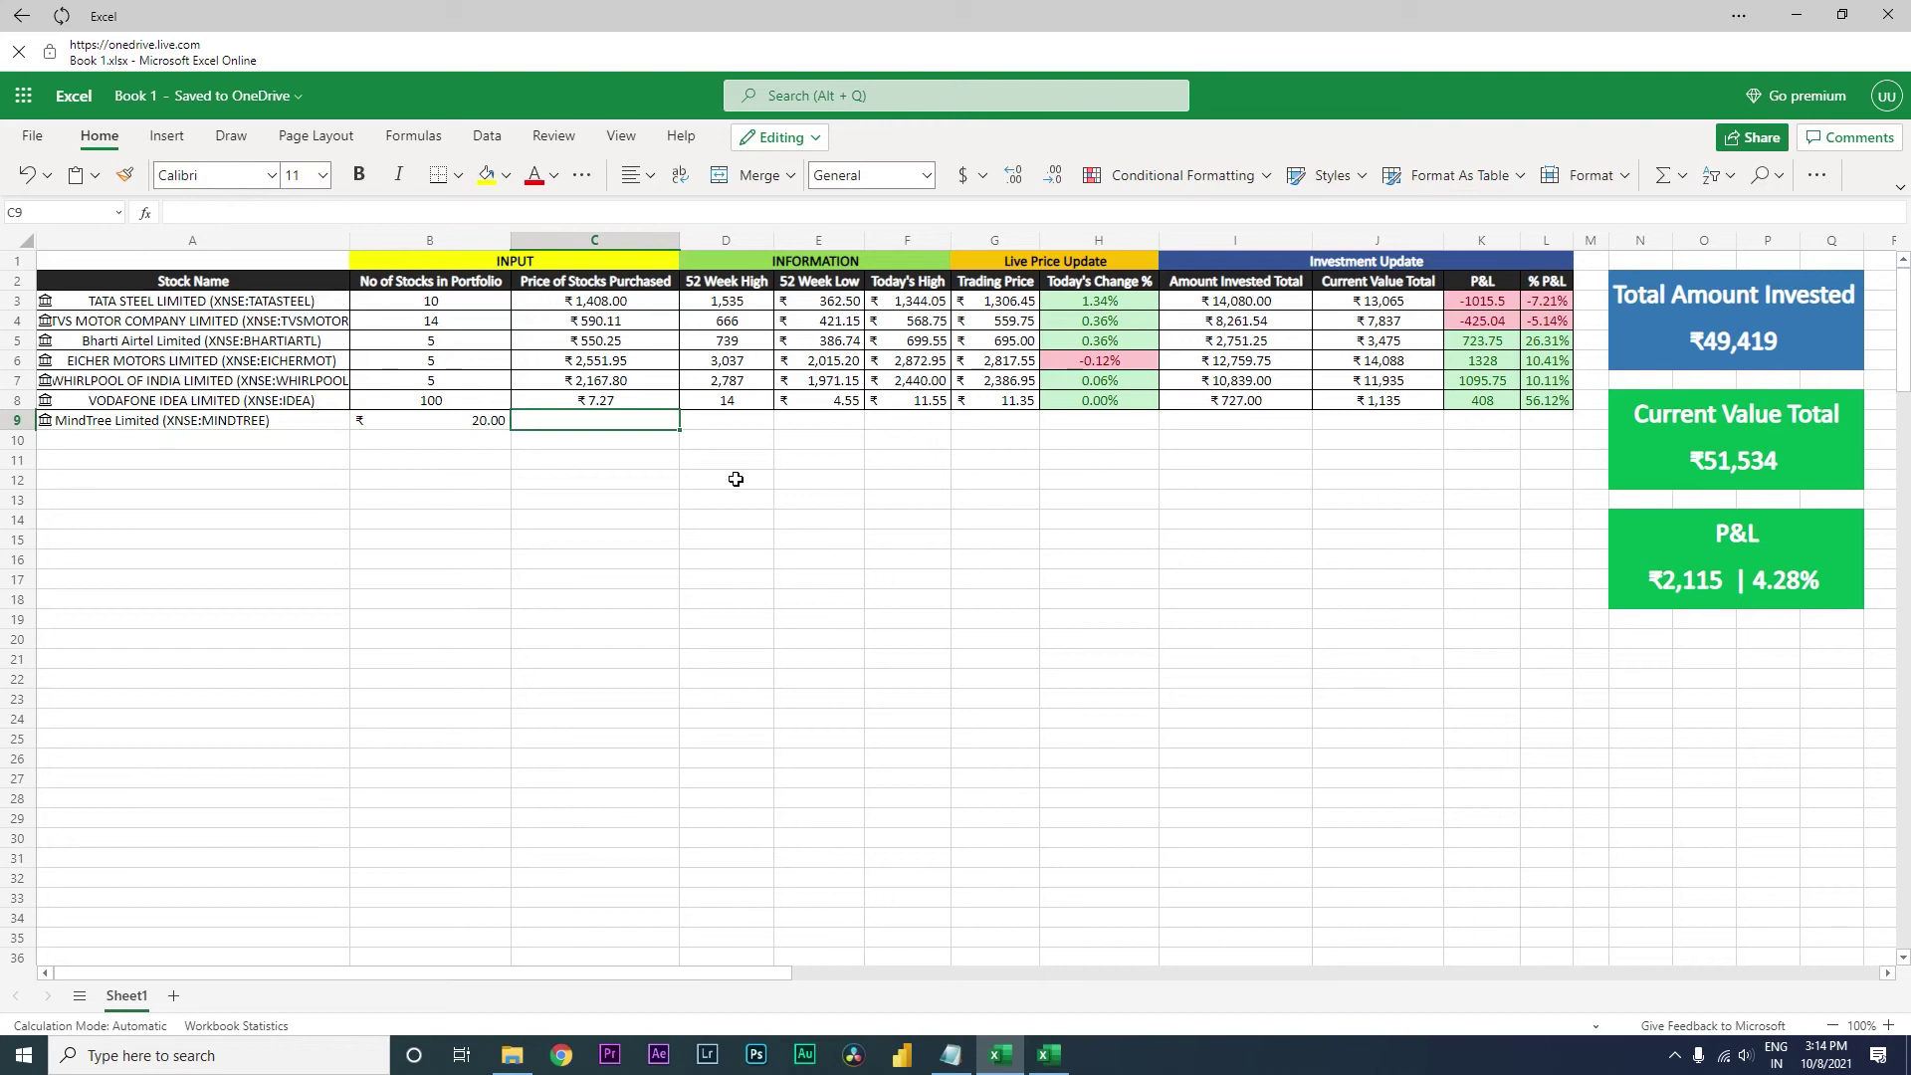
{"action": "type", "text": "38"}
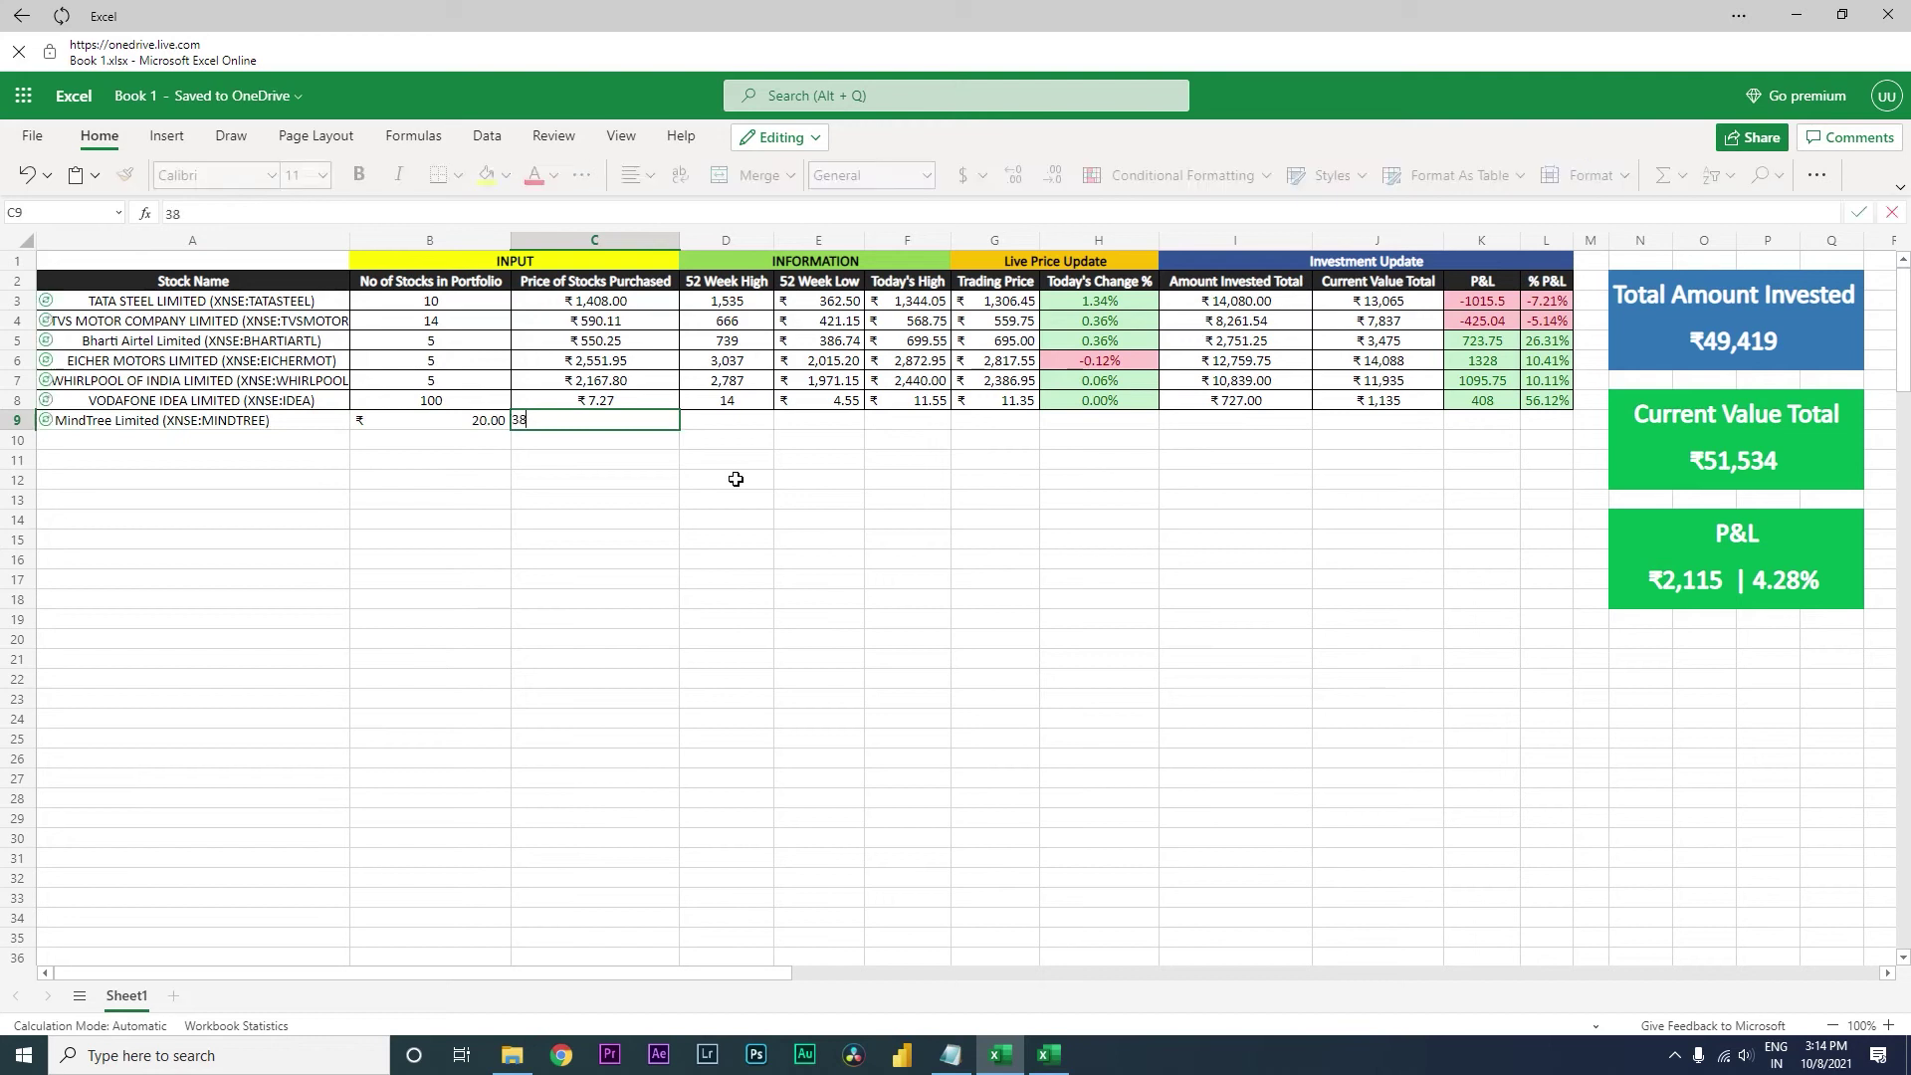
{"action": "type", "text": "99"}
{"action": "key", "text": "Tab"}
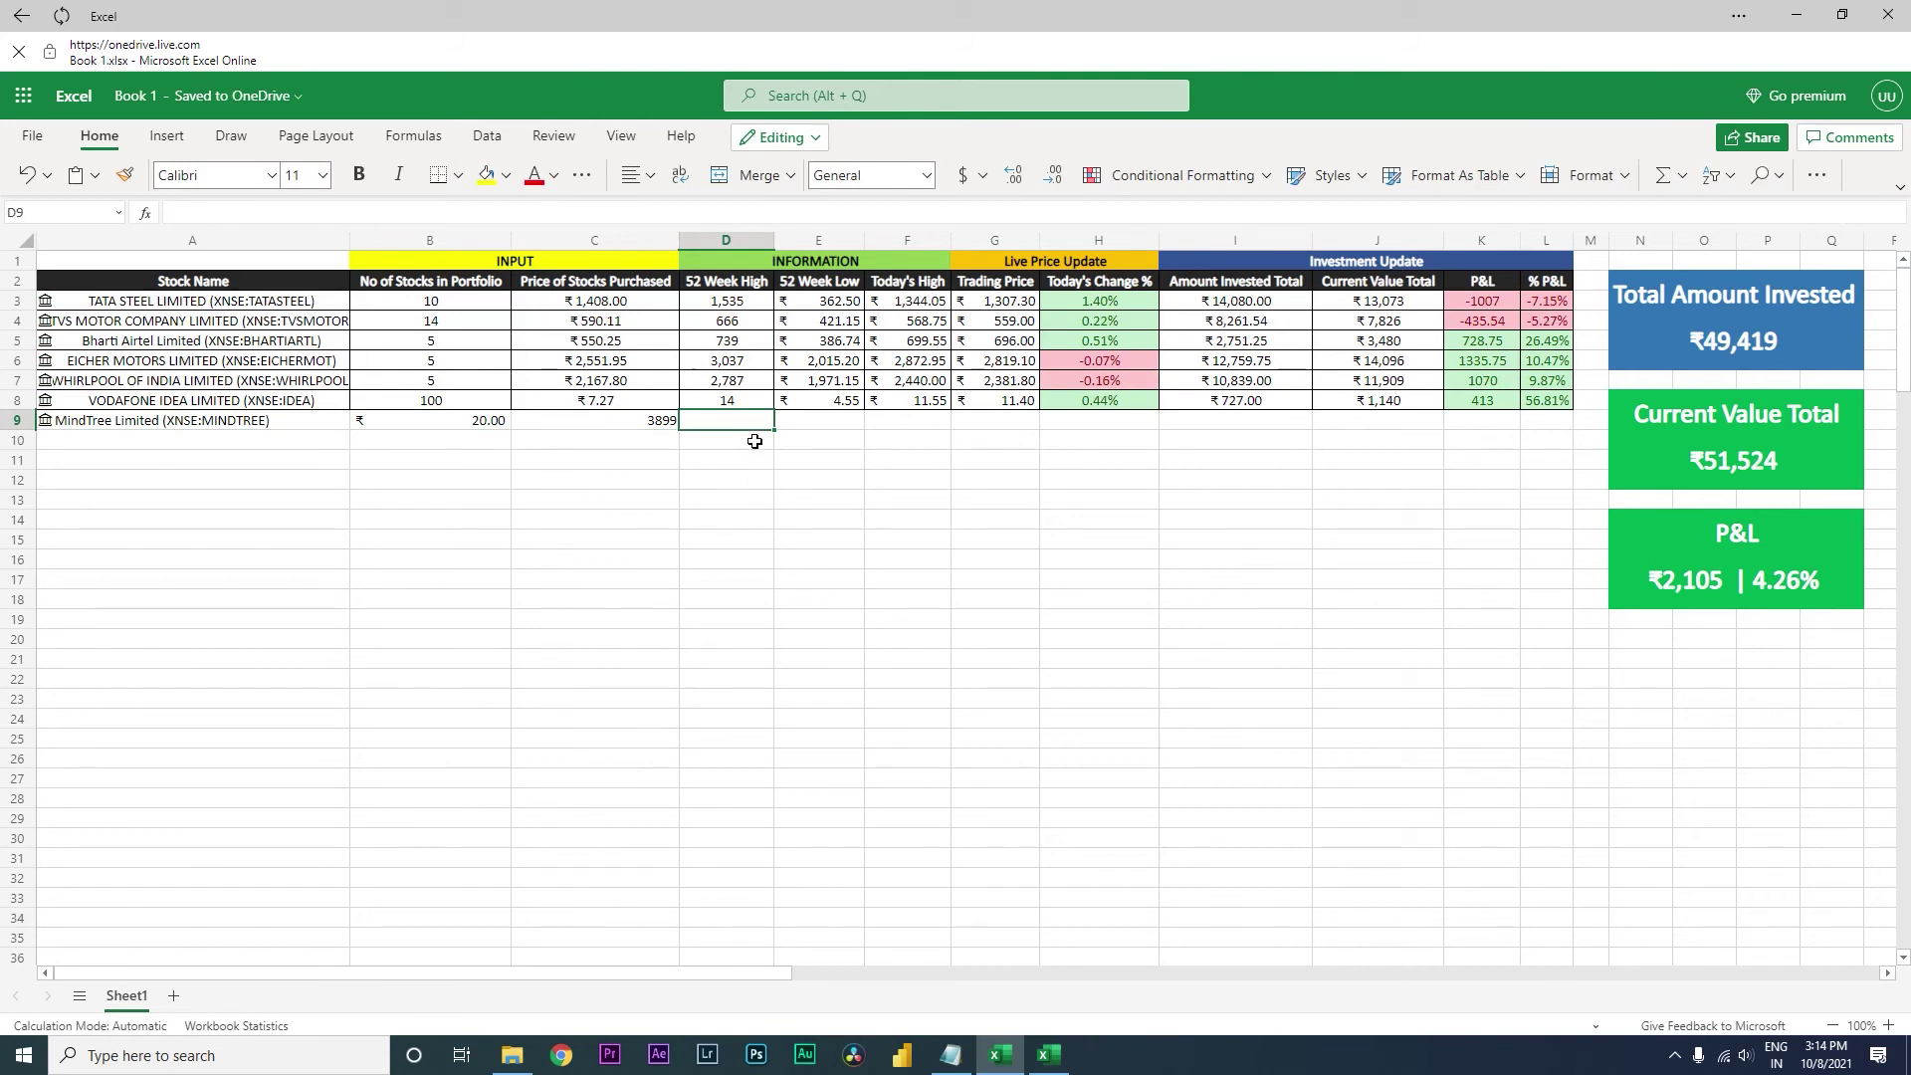
Copy the Vodafone row's formulas D8:L8 into the MindTree row starting at D9.
{"action": "left_click_drag", "start_coordinate": [740, 409], "coordinate": [1545, 400]}
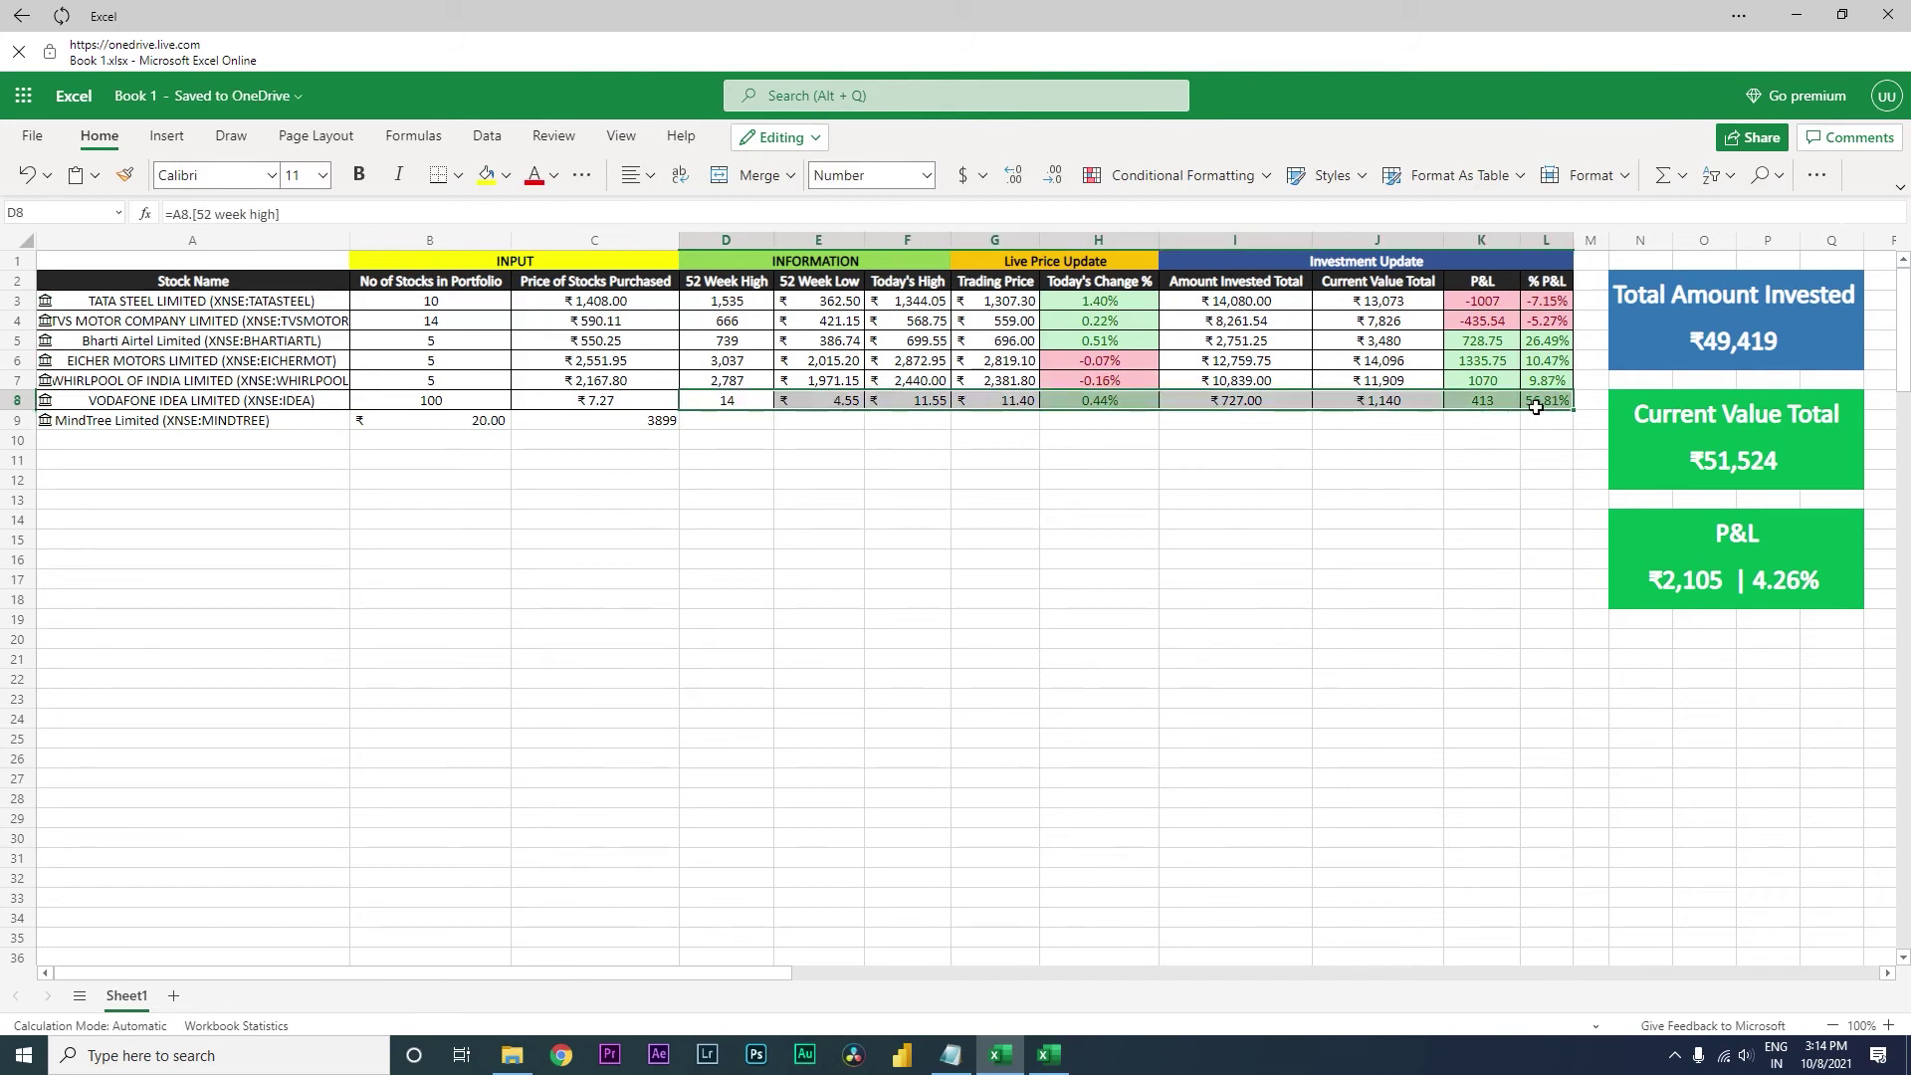
{"action": "key", "text": "ctrl+c"}
{"action": "left_click", "coordinate": [738, 426]}
{"action": "key", "text": "ctrl+v"}
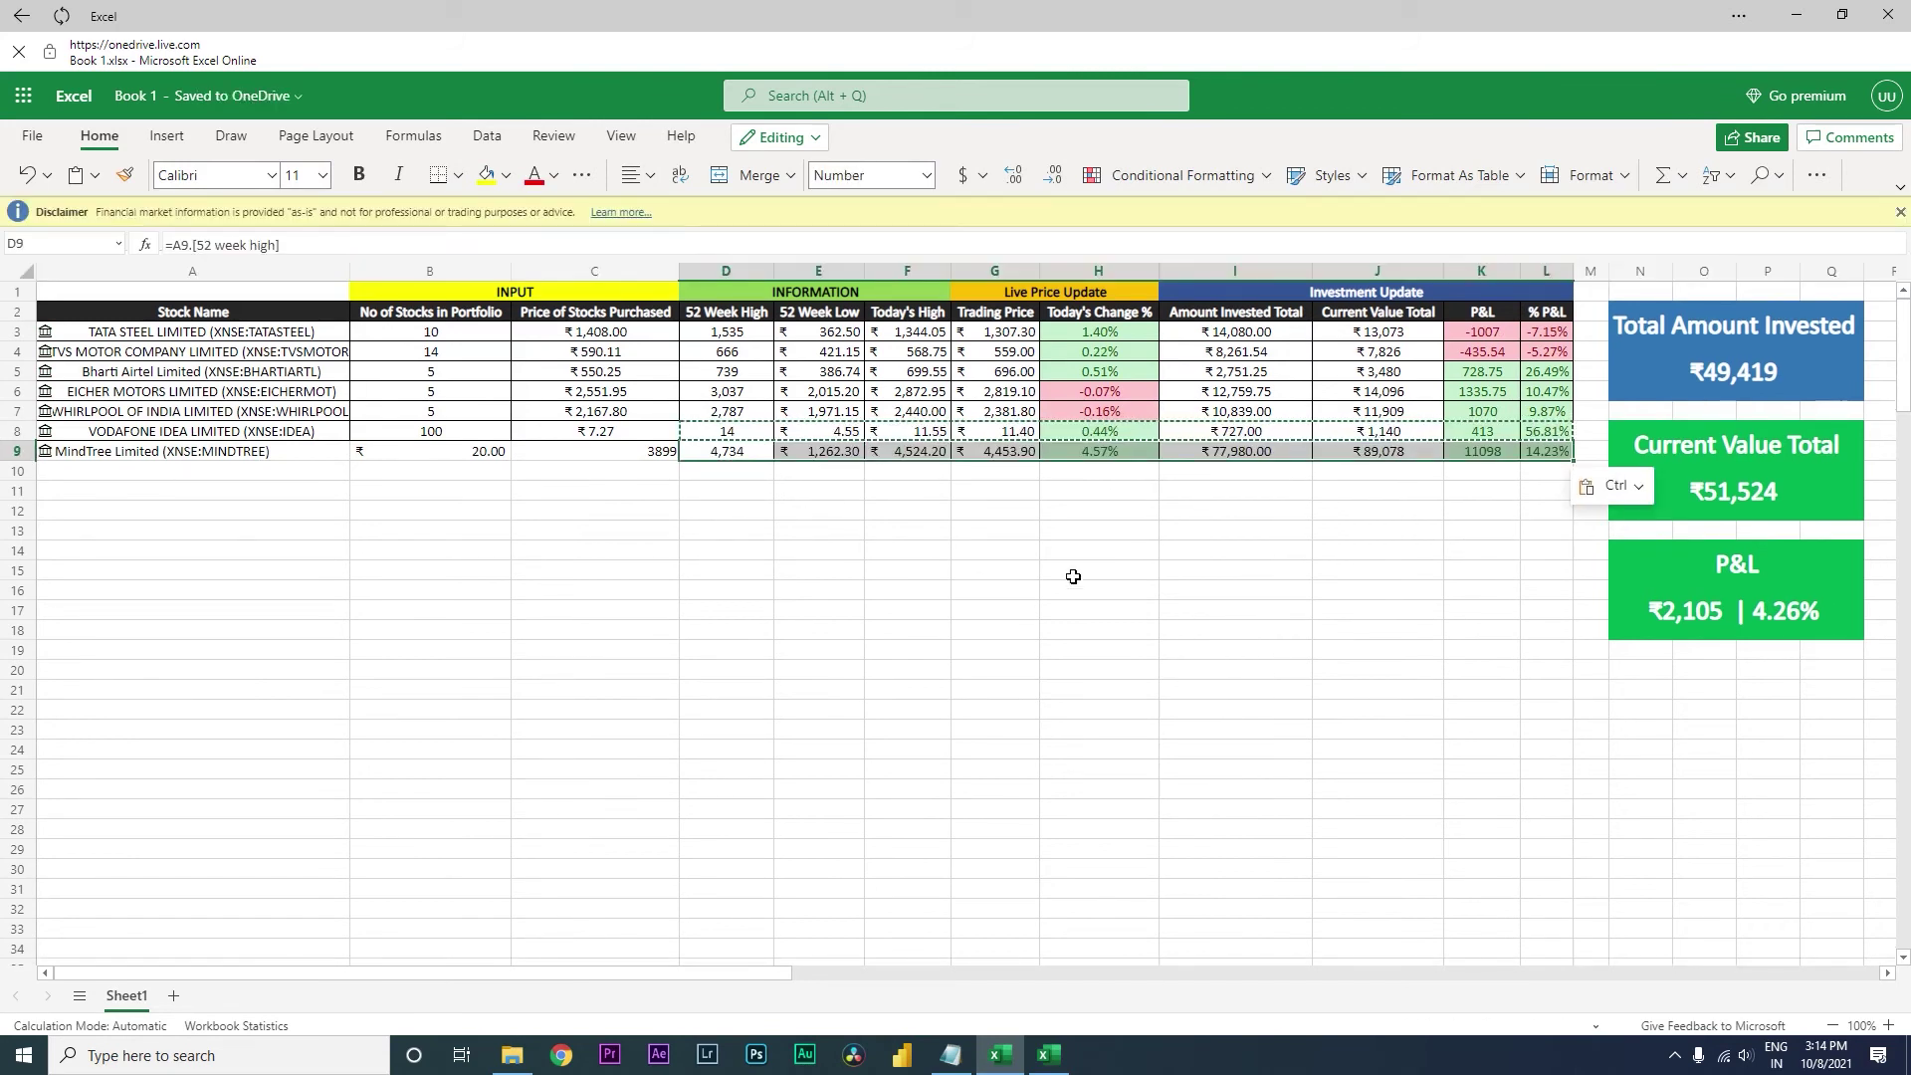
Check the pasted formulas in row 9 from the 52 week high through P&L.
{"action": "left_click", "coordinate": [748, 453]}
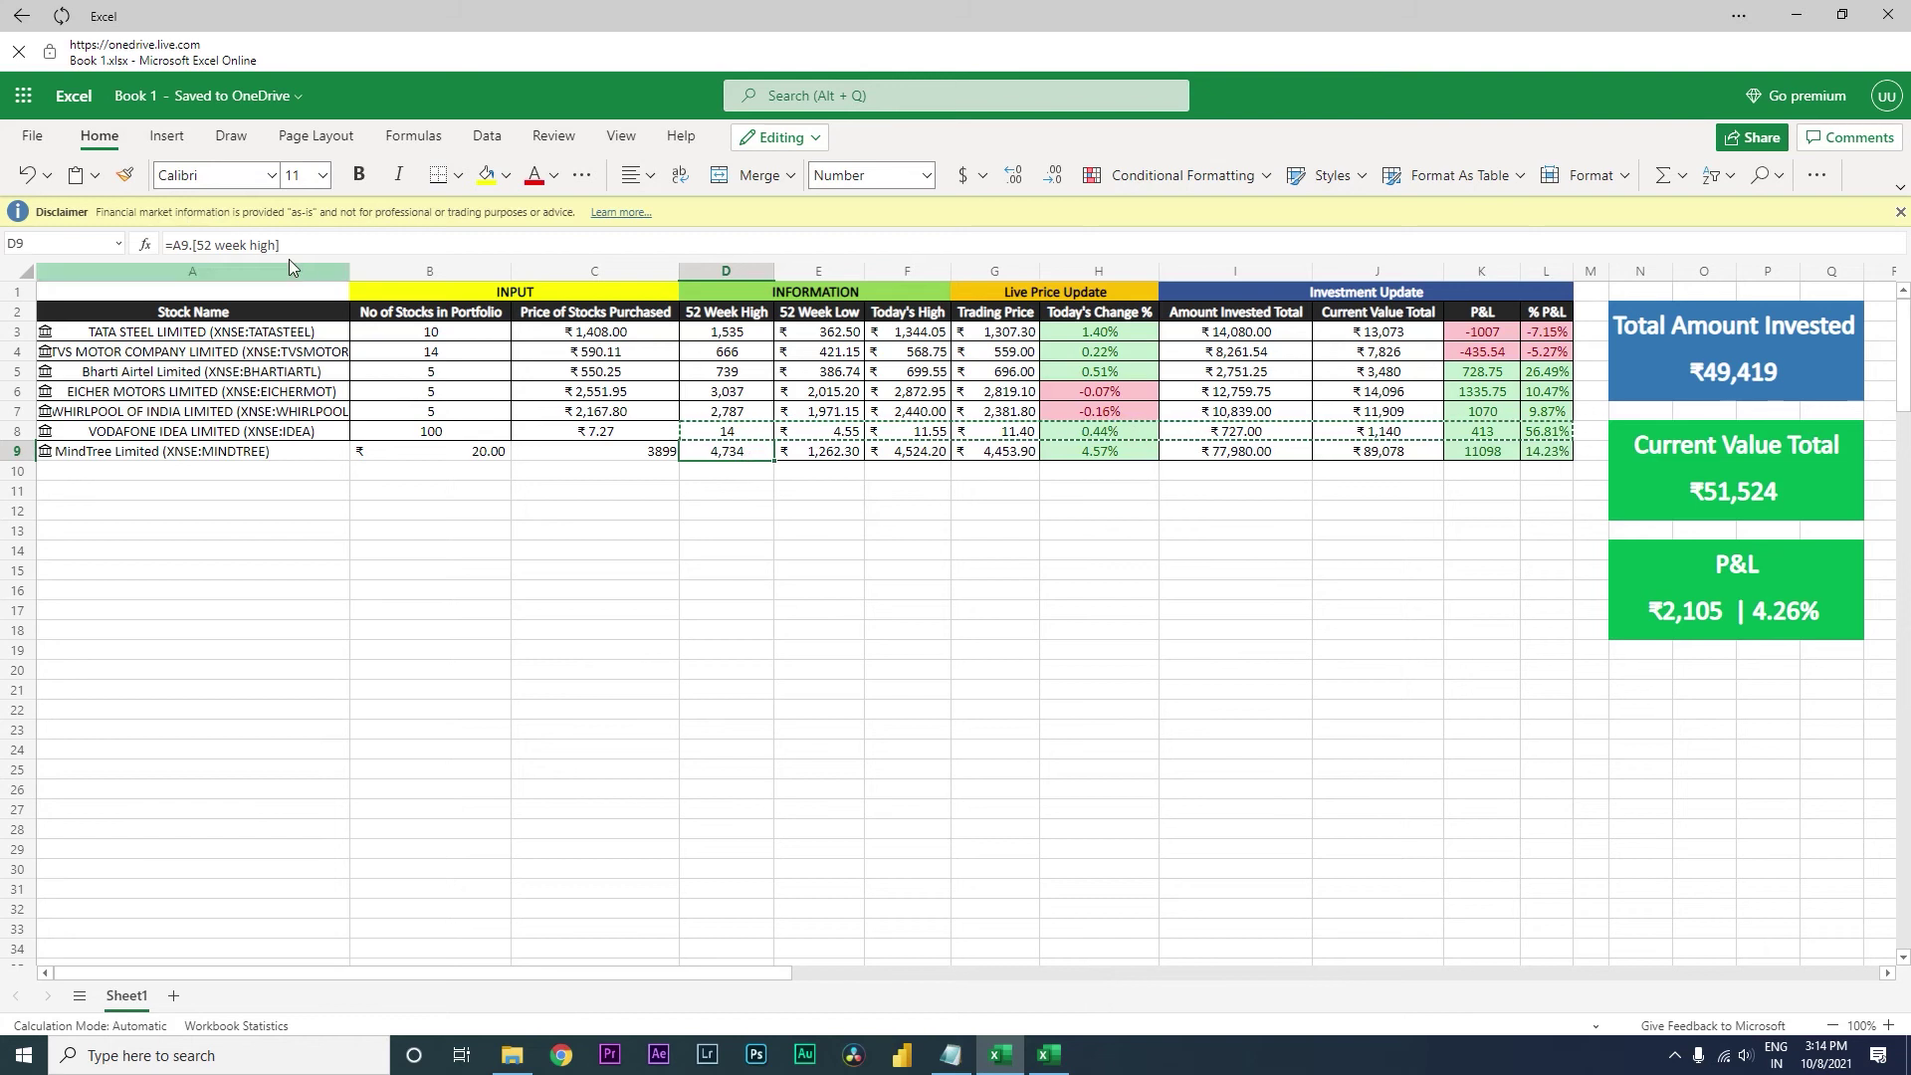
{"action": "left_click", "coordinate": [836, 453]}
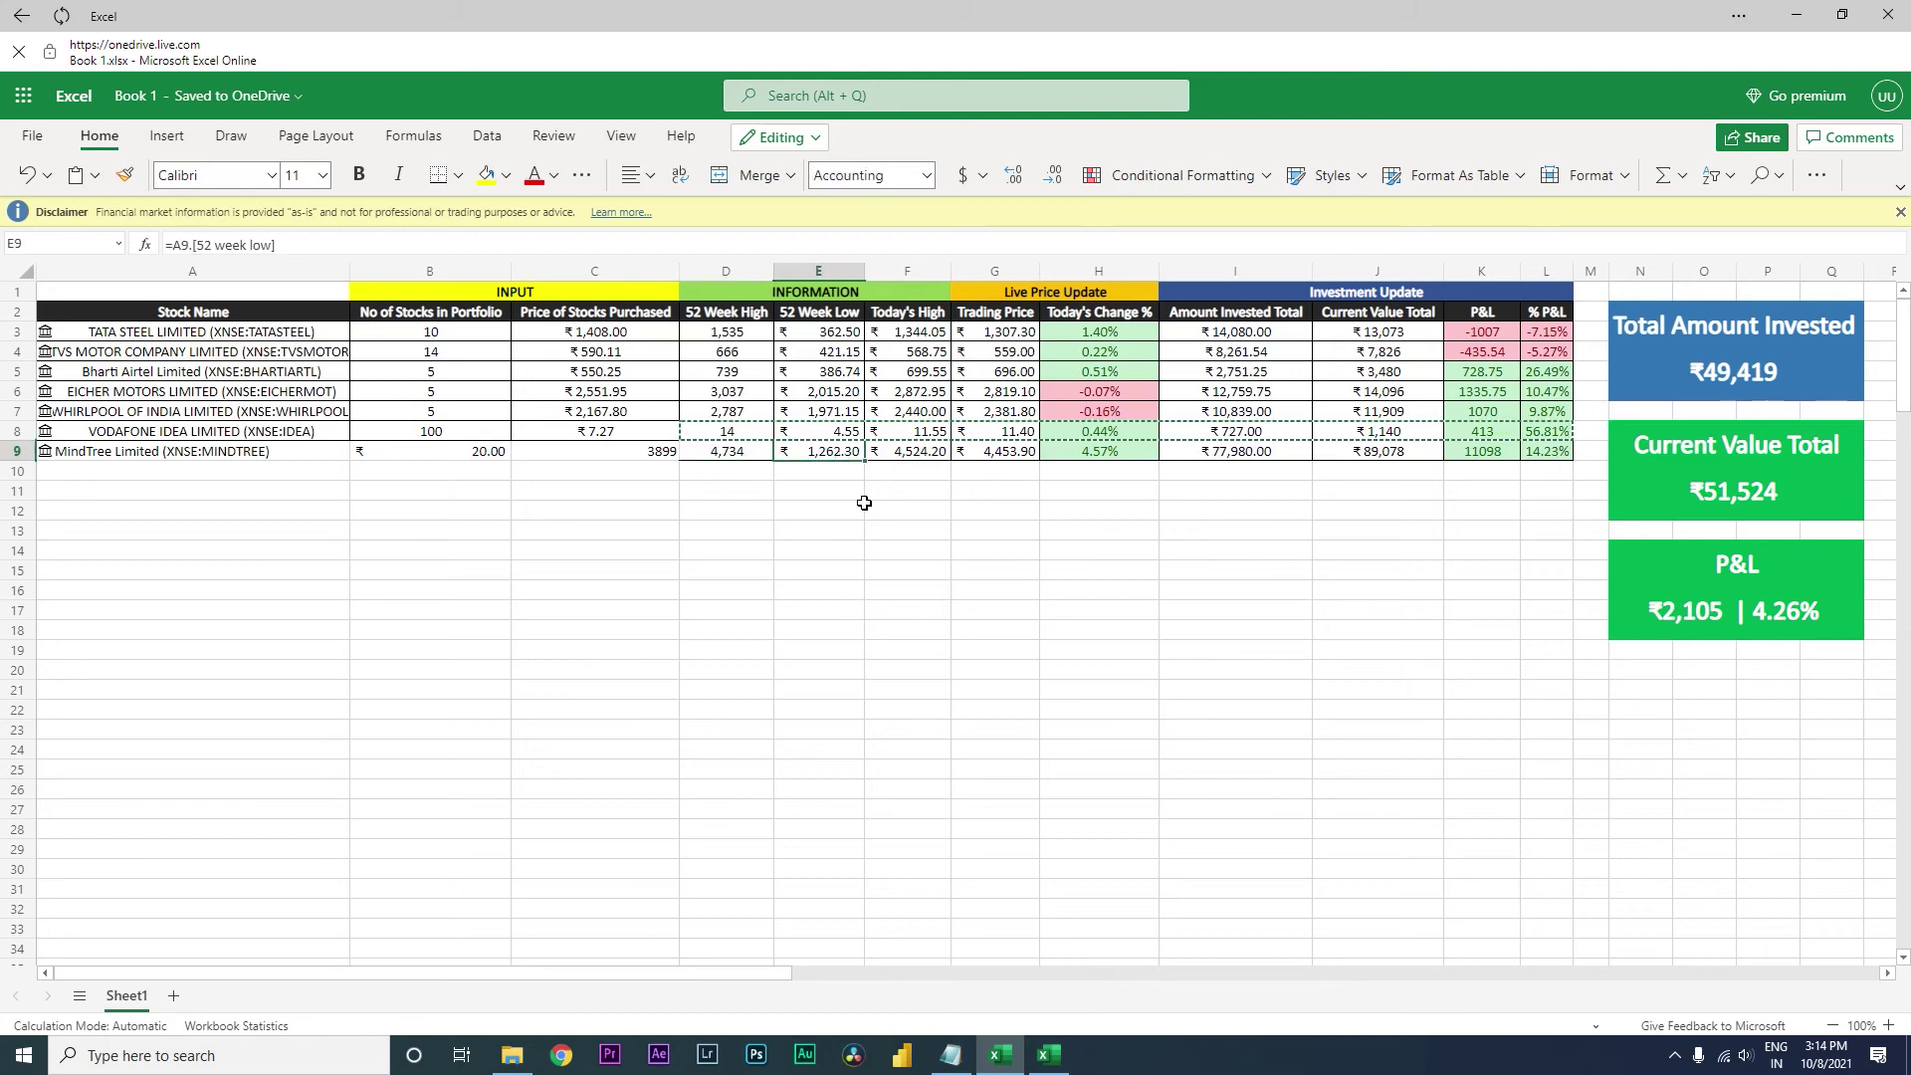
{"action": "key", "text": "Escape"}
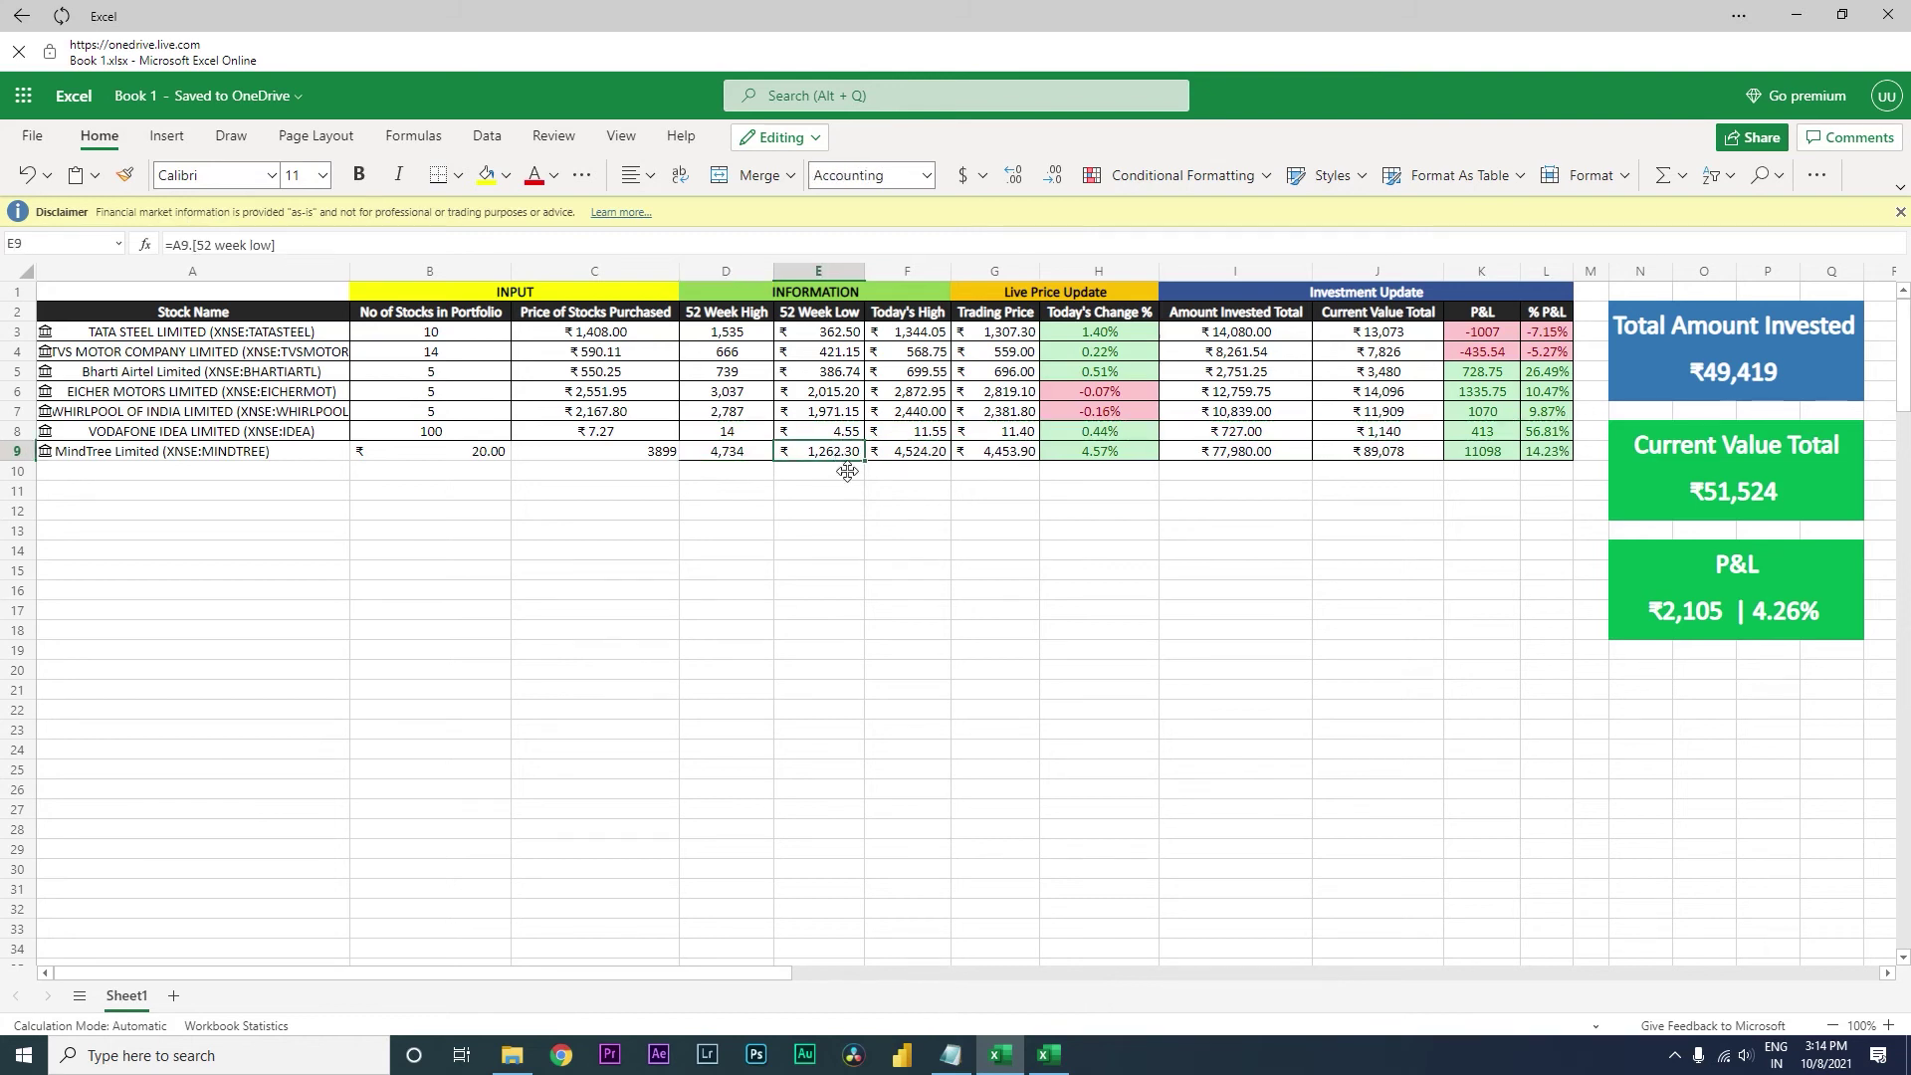
{"action": "left_click", "coordinate": [926, 457]}
{"action": "key", "text": "Right"}
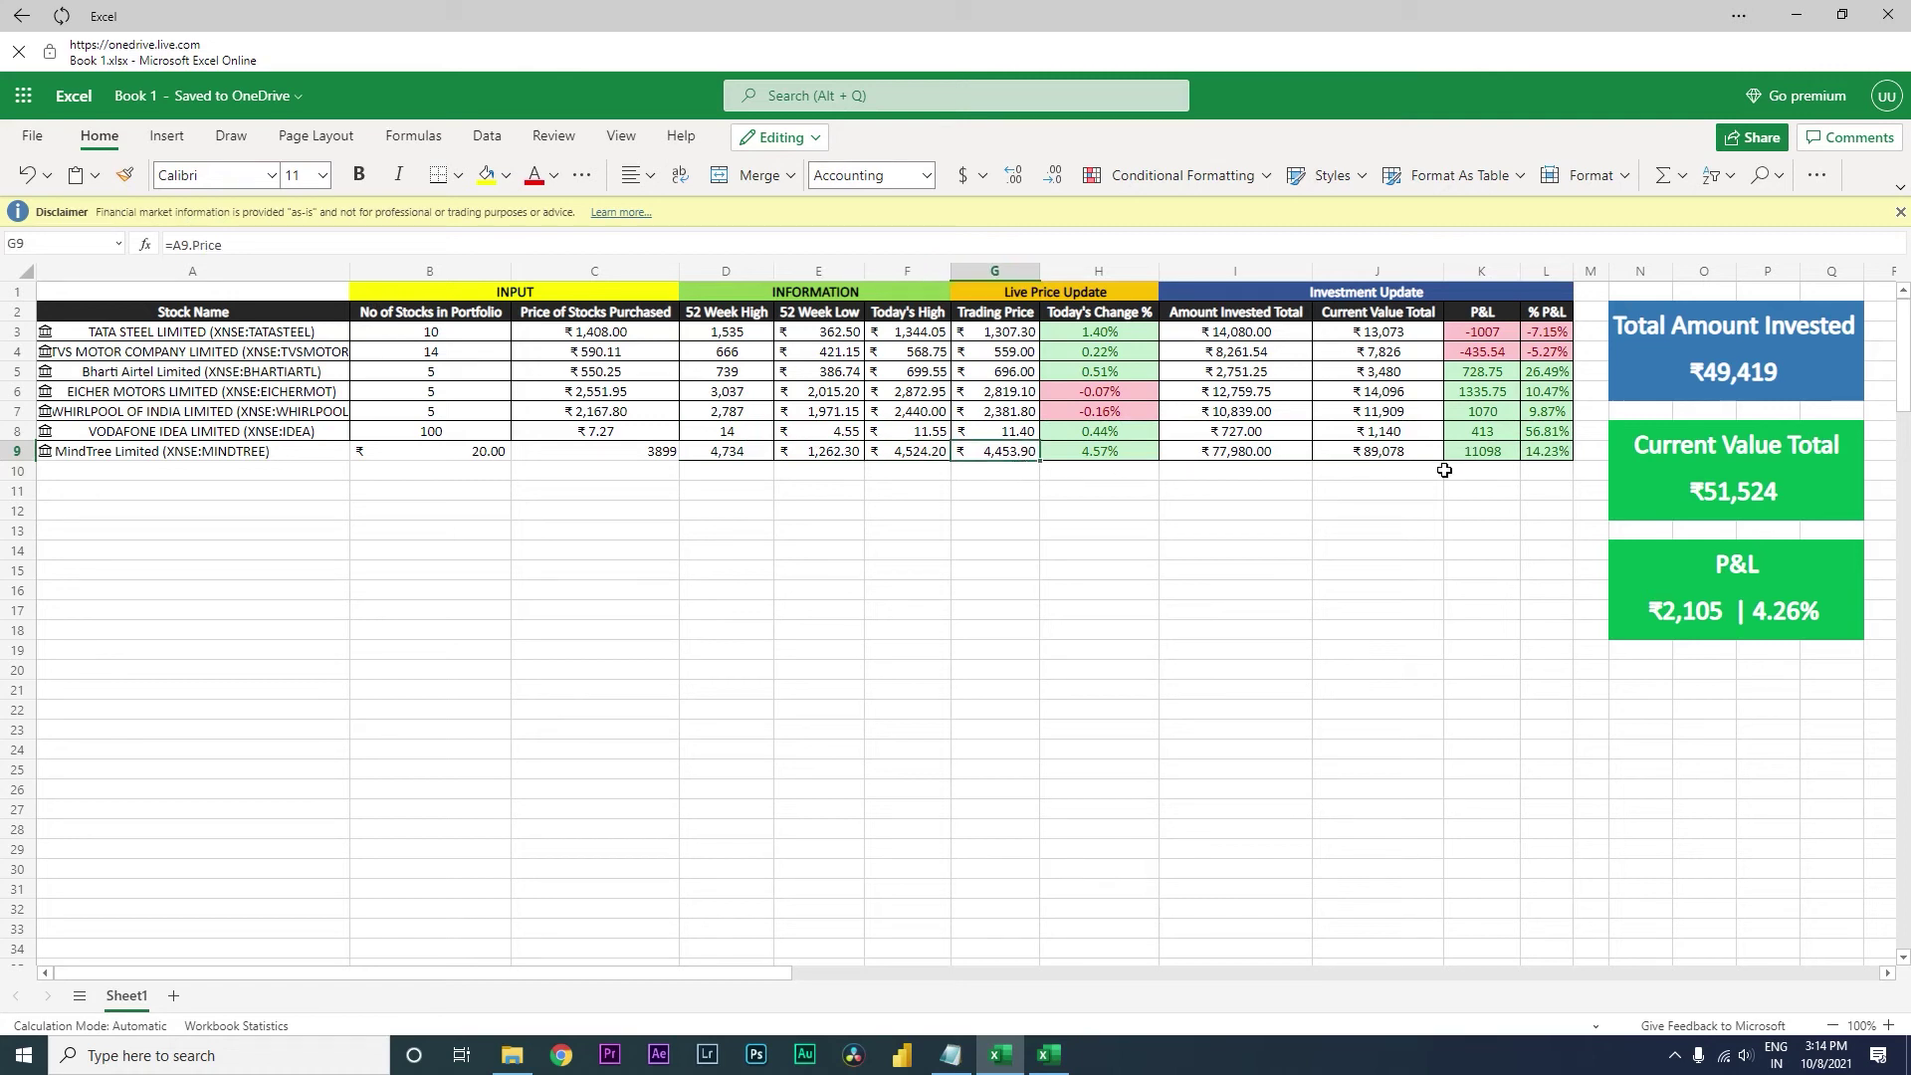
{"action": "key", "text": "Right"}
{"action": "key", "text": "Right"}
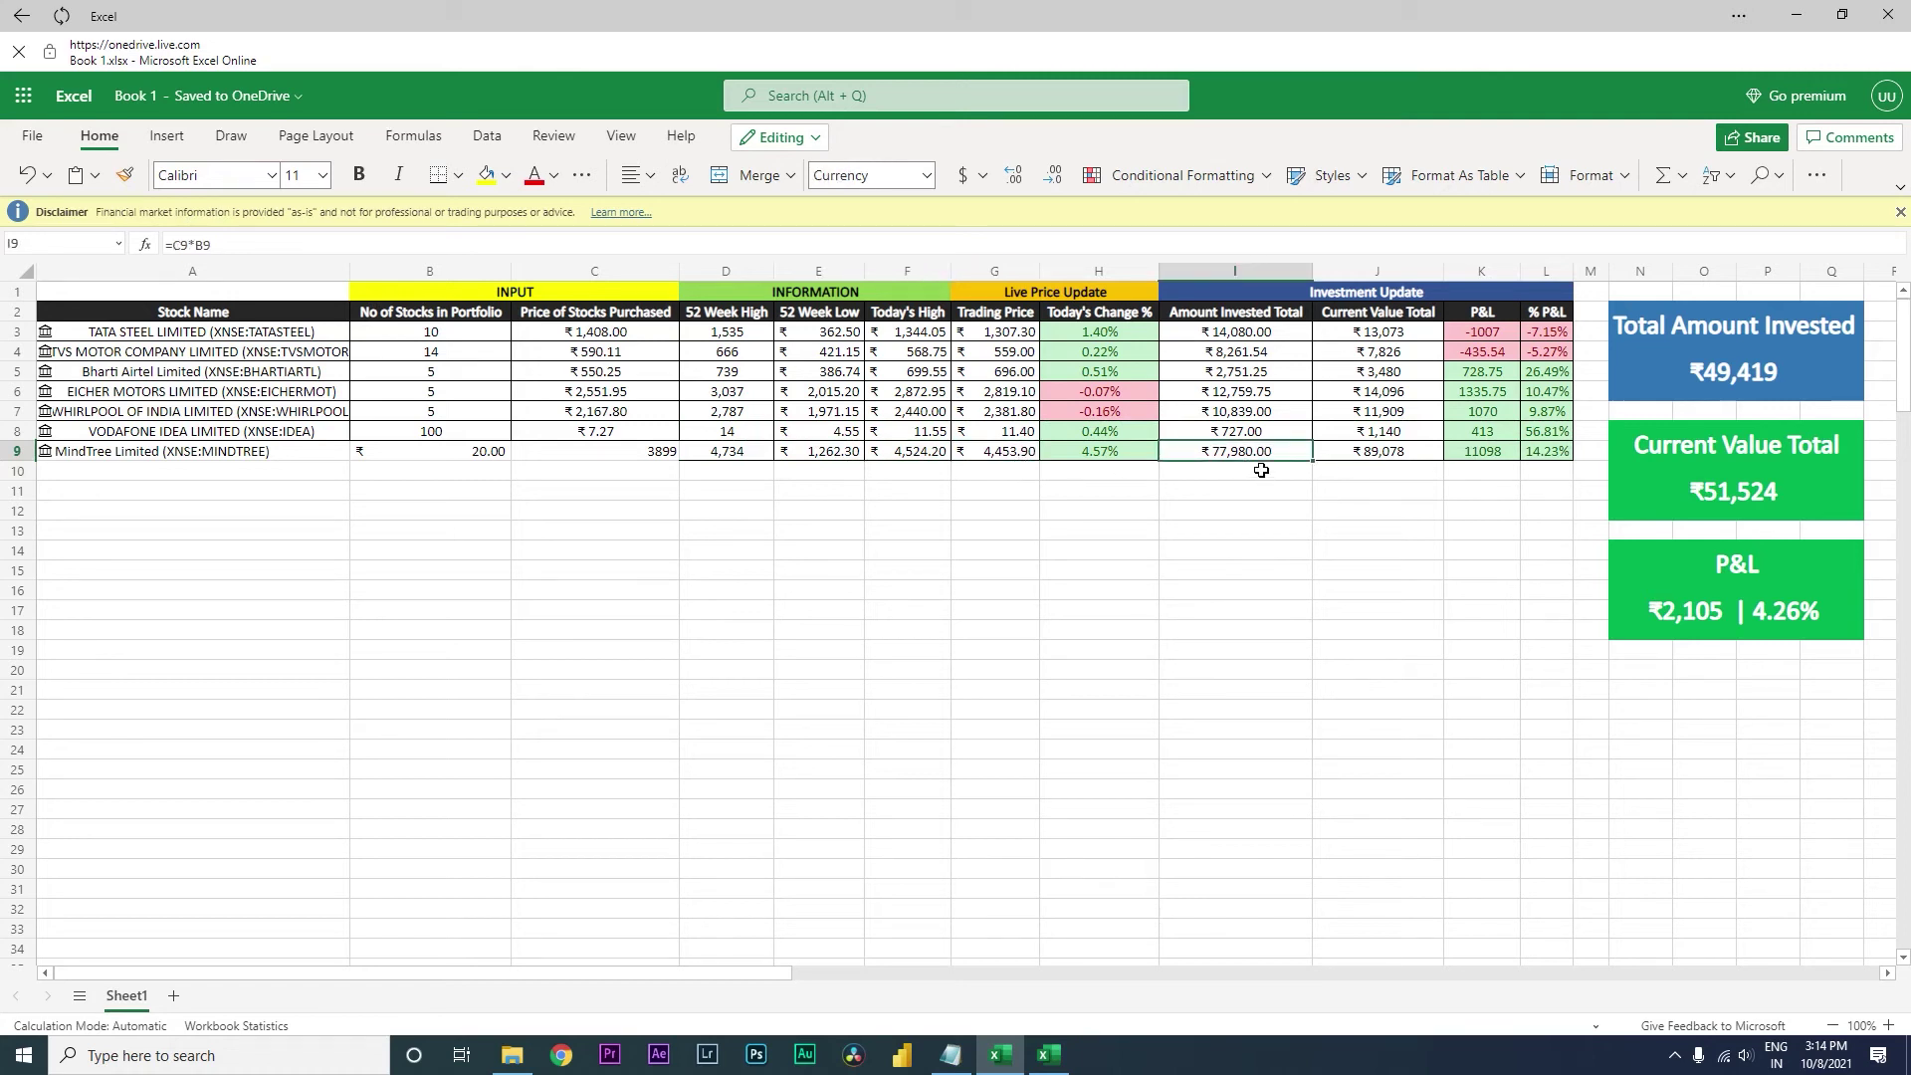
{"action": "key", "text": "Right"}
{"action": "key", "text": "Right"}
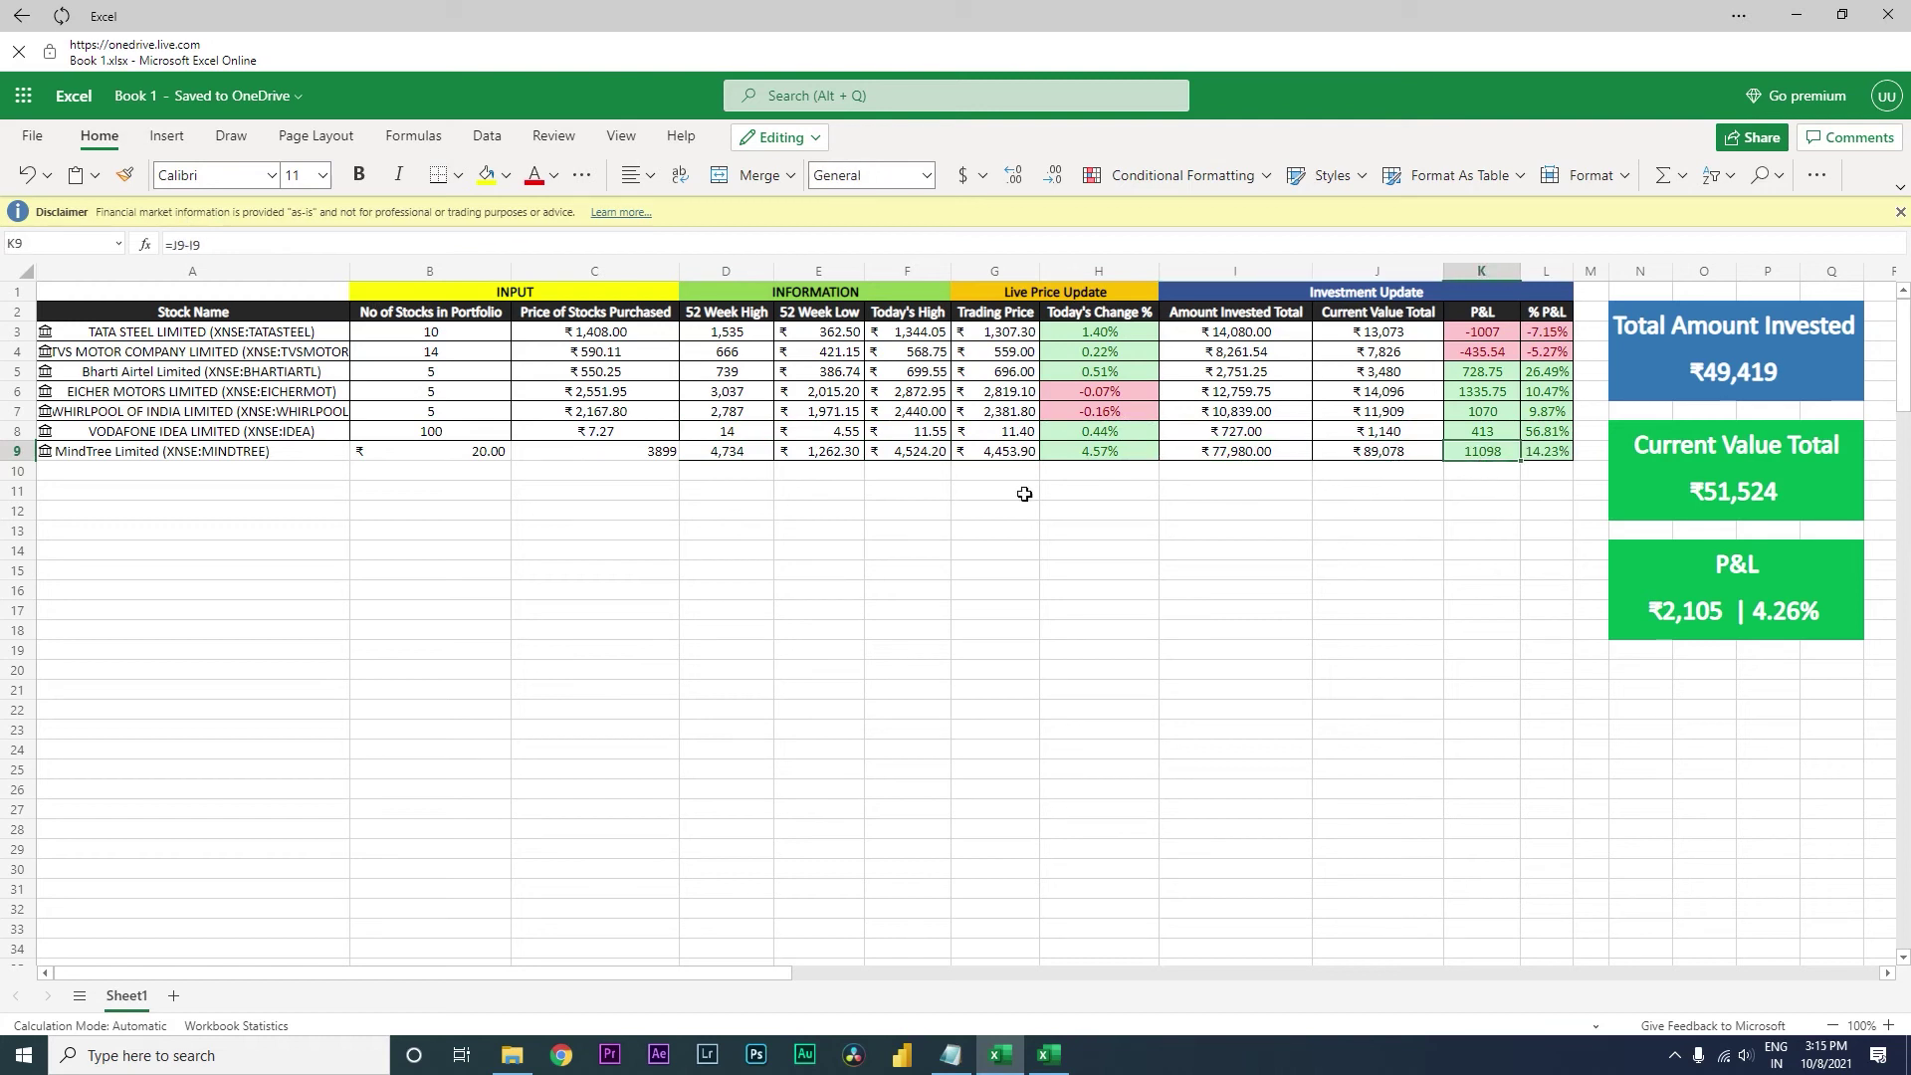
Copy B8:C8's formatting onto MindTree's quantity and price with Format Painter.
{"action": "left_click_drag", "start_coordinate": [469, 438], "coordinate": [654, 436]}
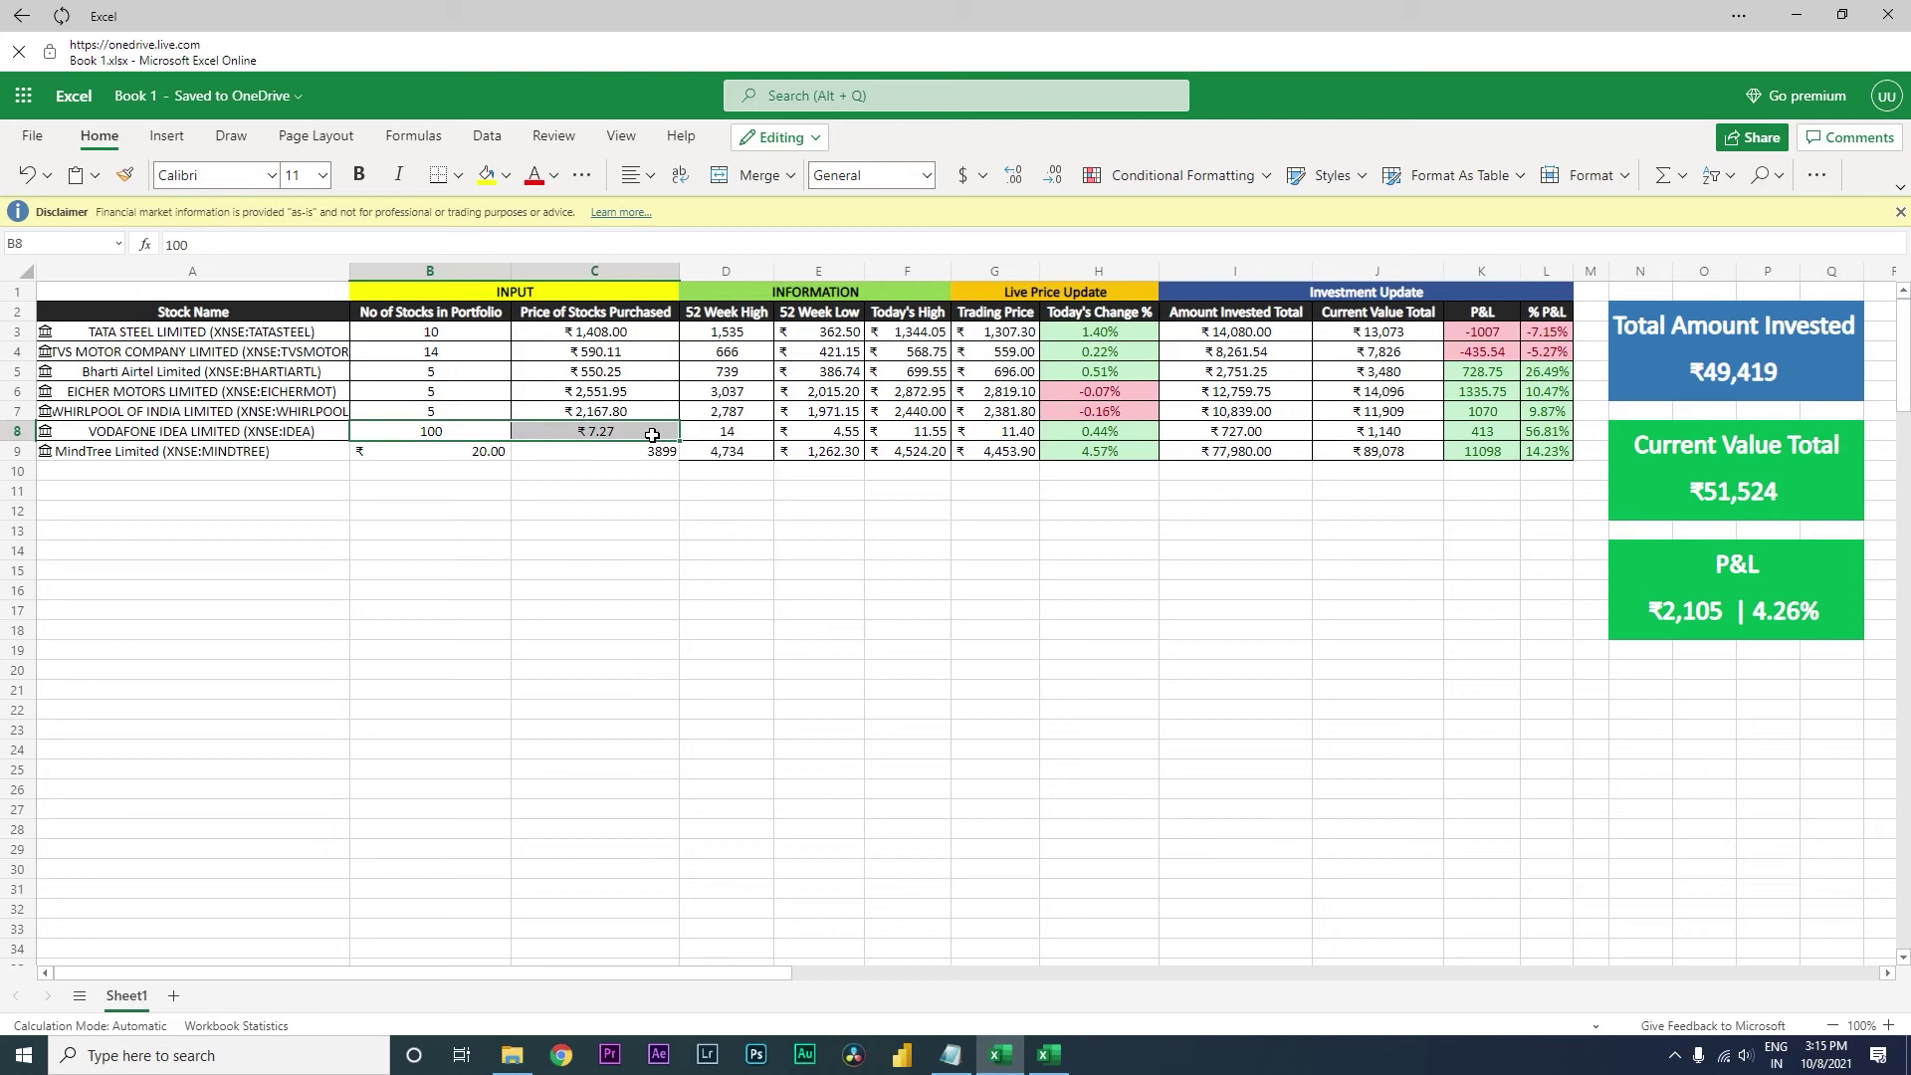
{"action": "left_click", "coordinate": [124, 174]}
{"action": "left_click", "coordinate": [435, 455]}
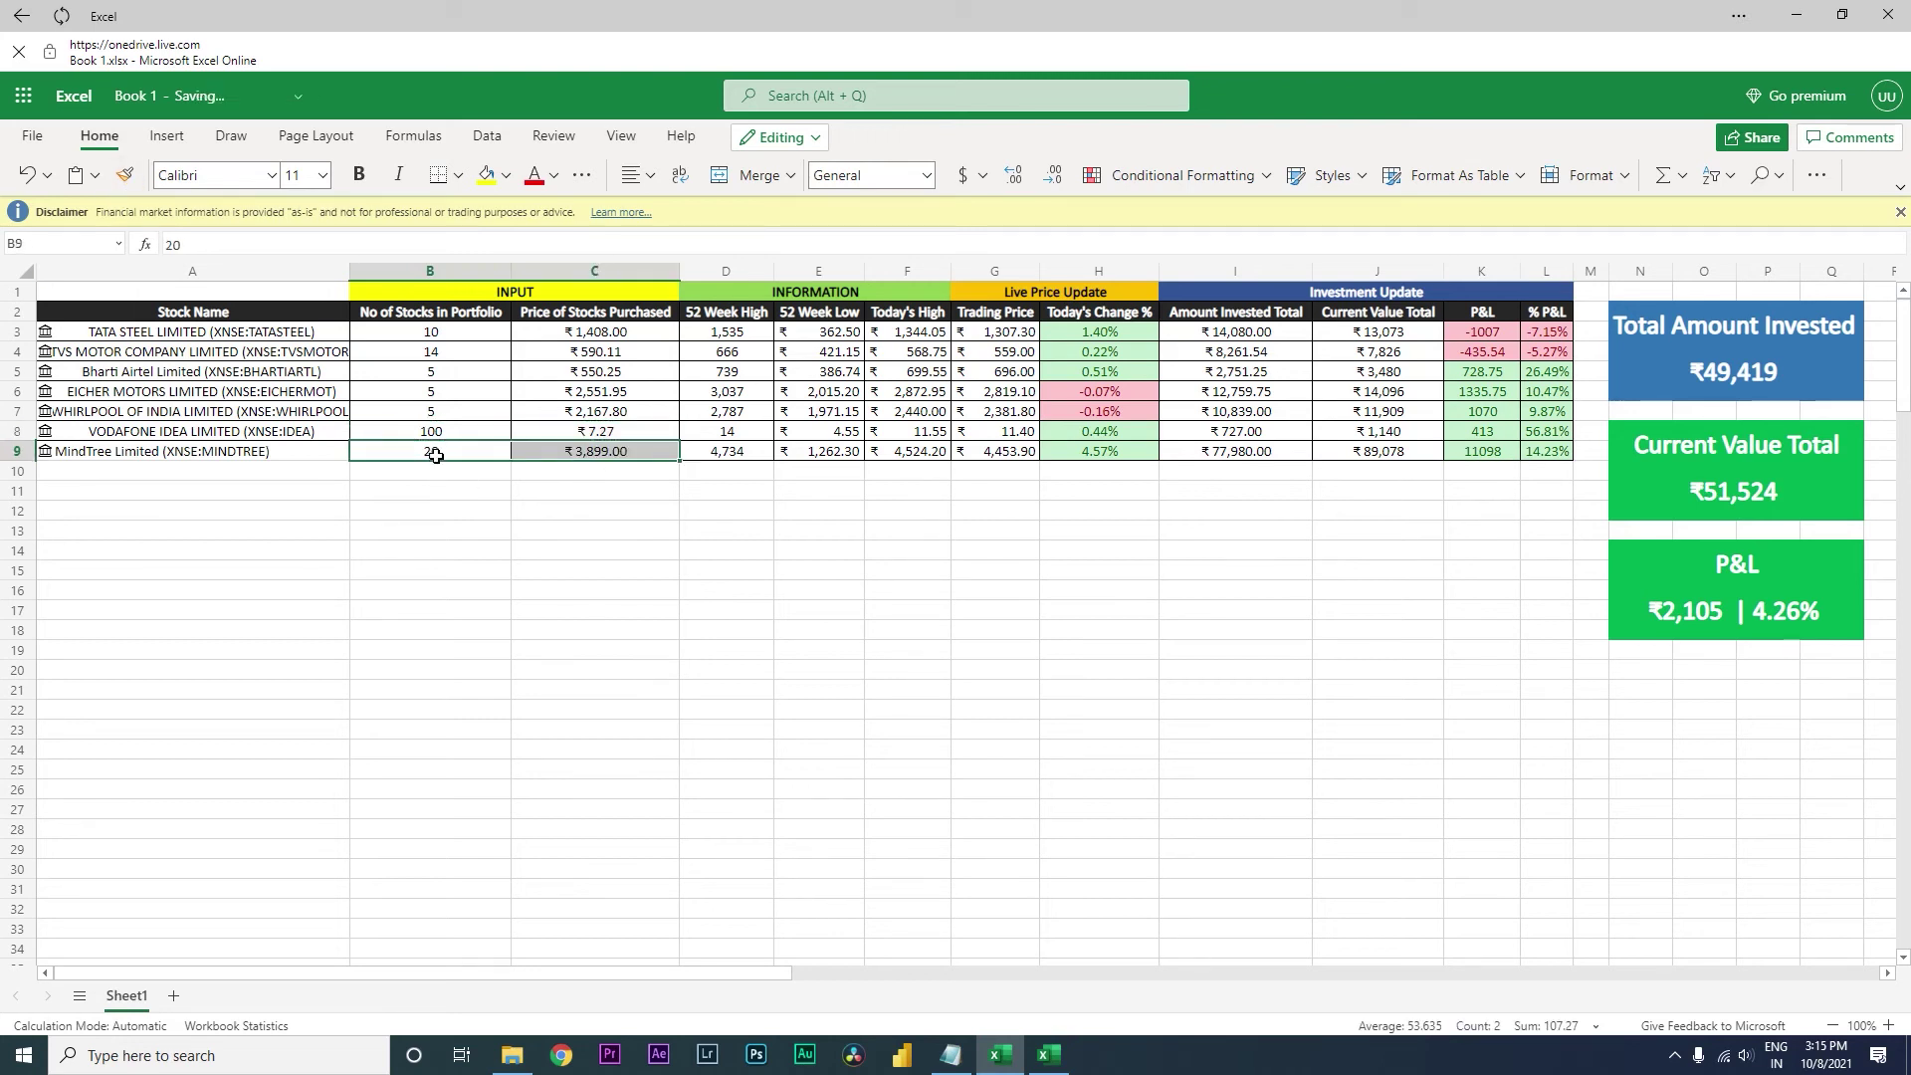
Copy A8's stock name formatting onto the MindTree name in A9.
{"action": "left_click", "coordinate": [287, 438]}
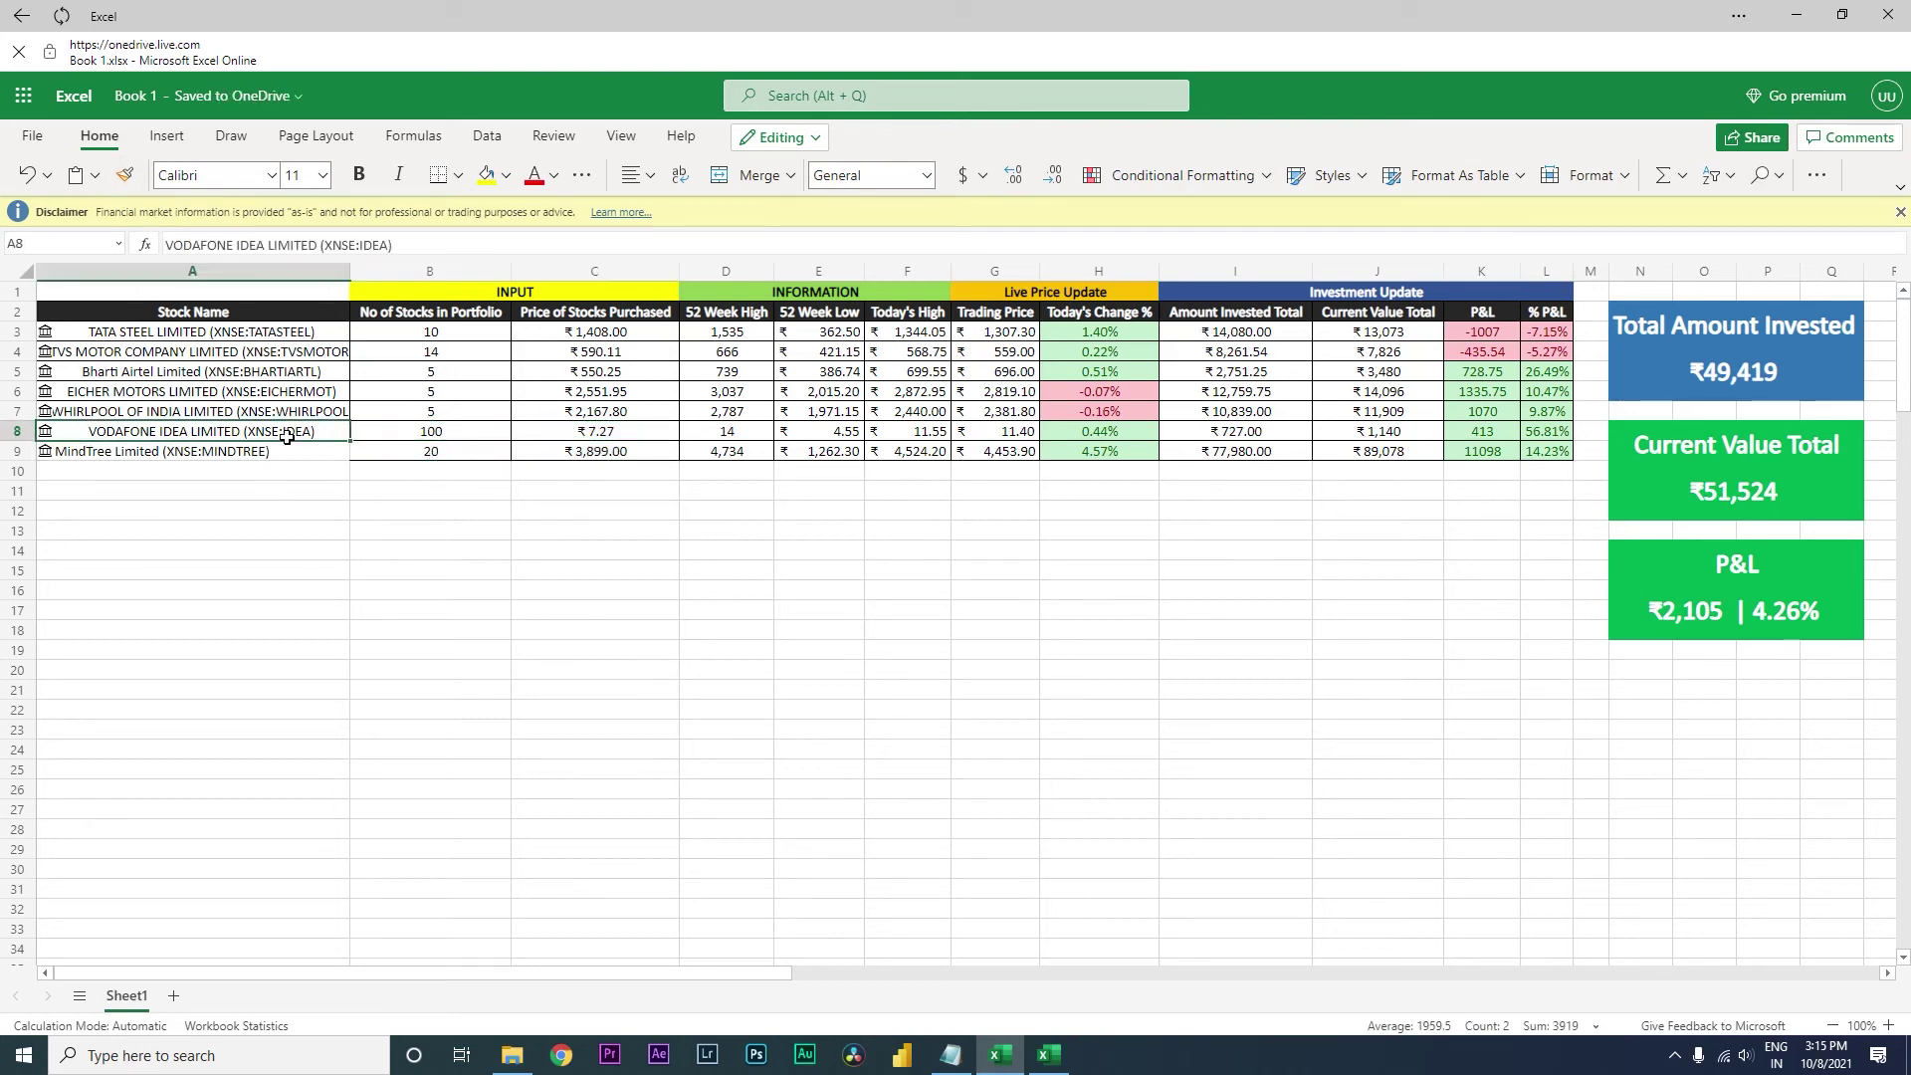
{"action": "left_click", "coordinate": [124, 174]}
{"action": "left_click", "coordinate": [227, 451]}
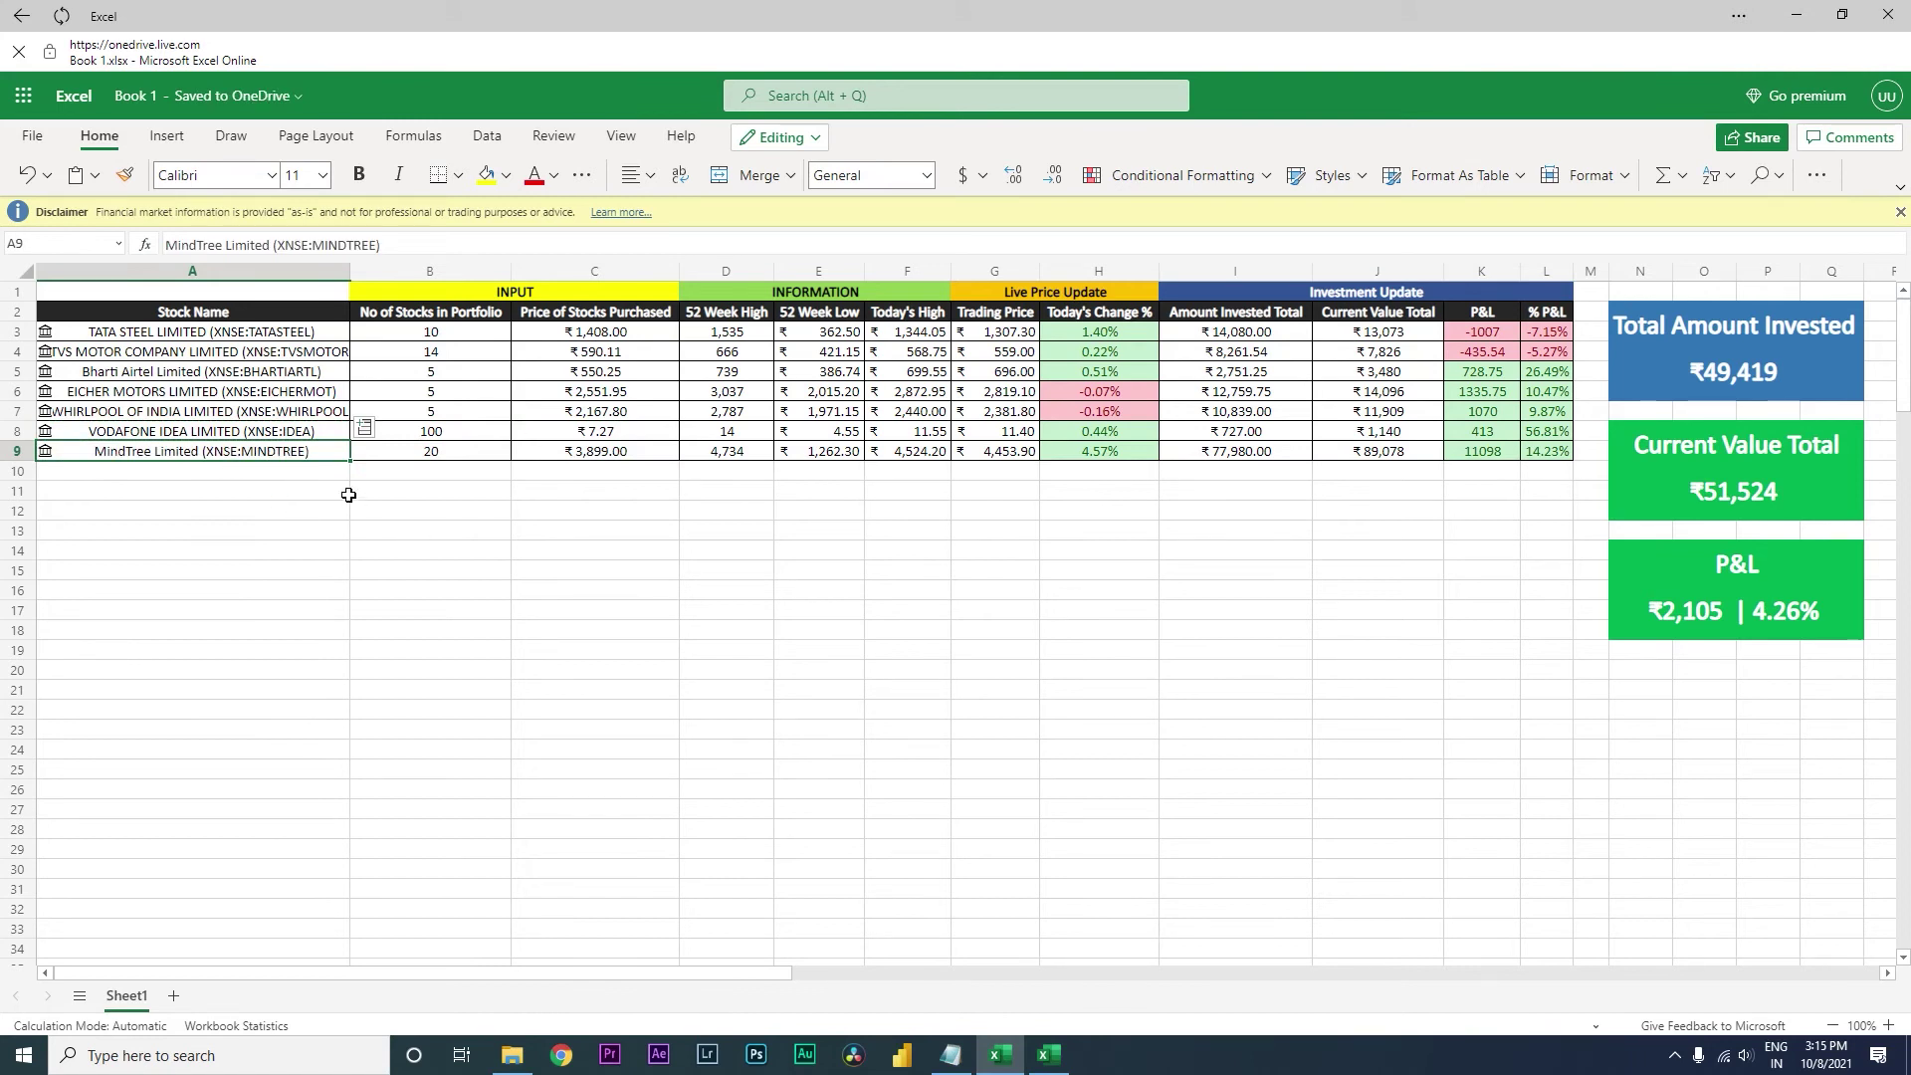
{"action": "left_click", "coordinate": [859, 578]}
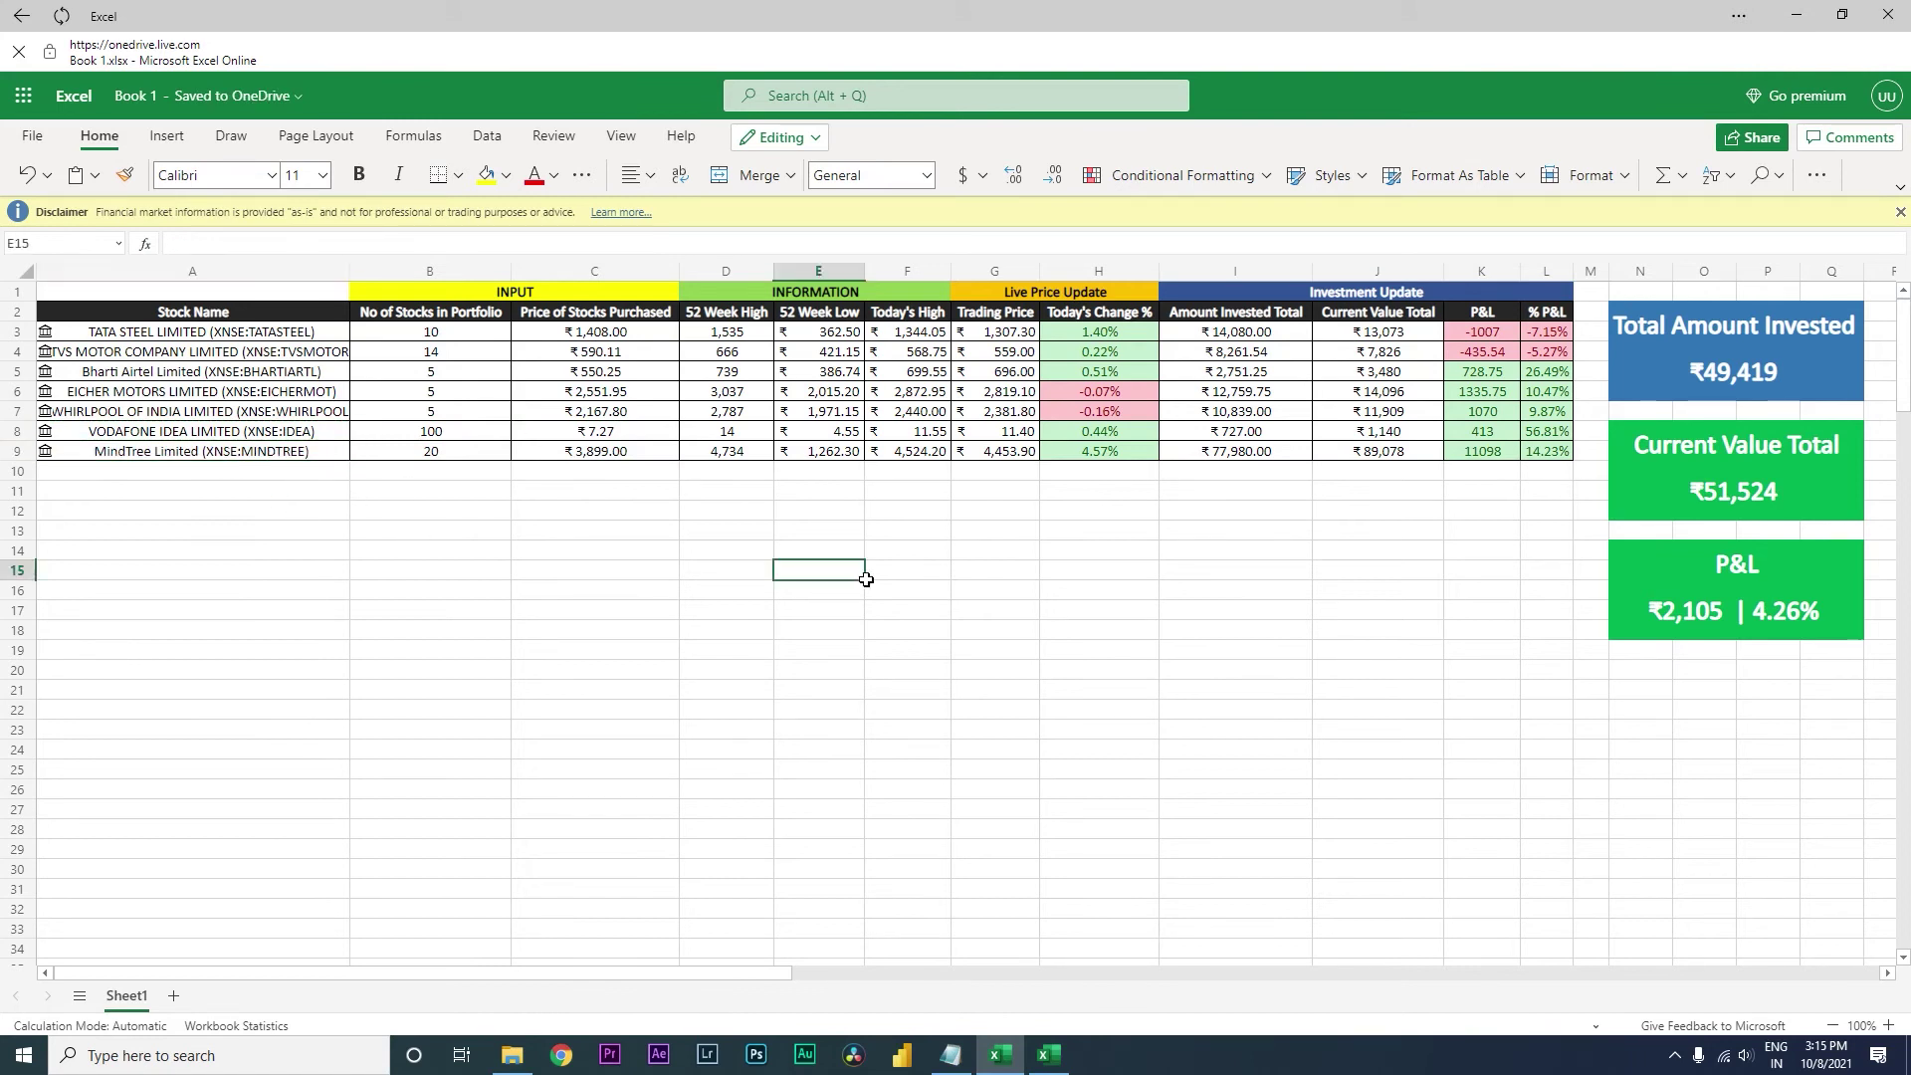
{"action": "left_click", "coordinate": [1744, 390]}
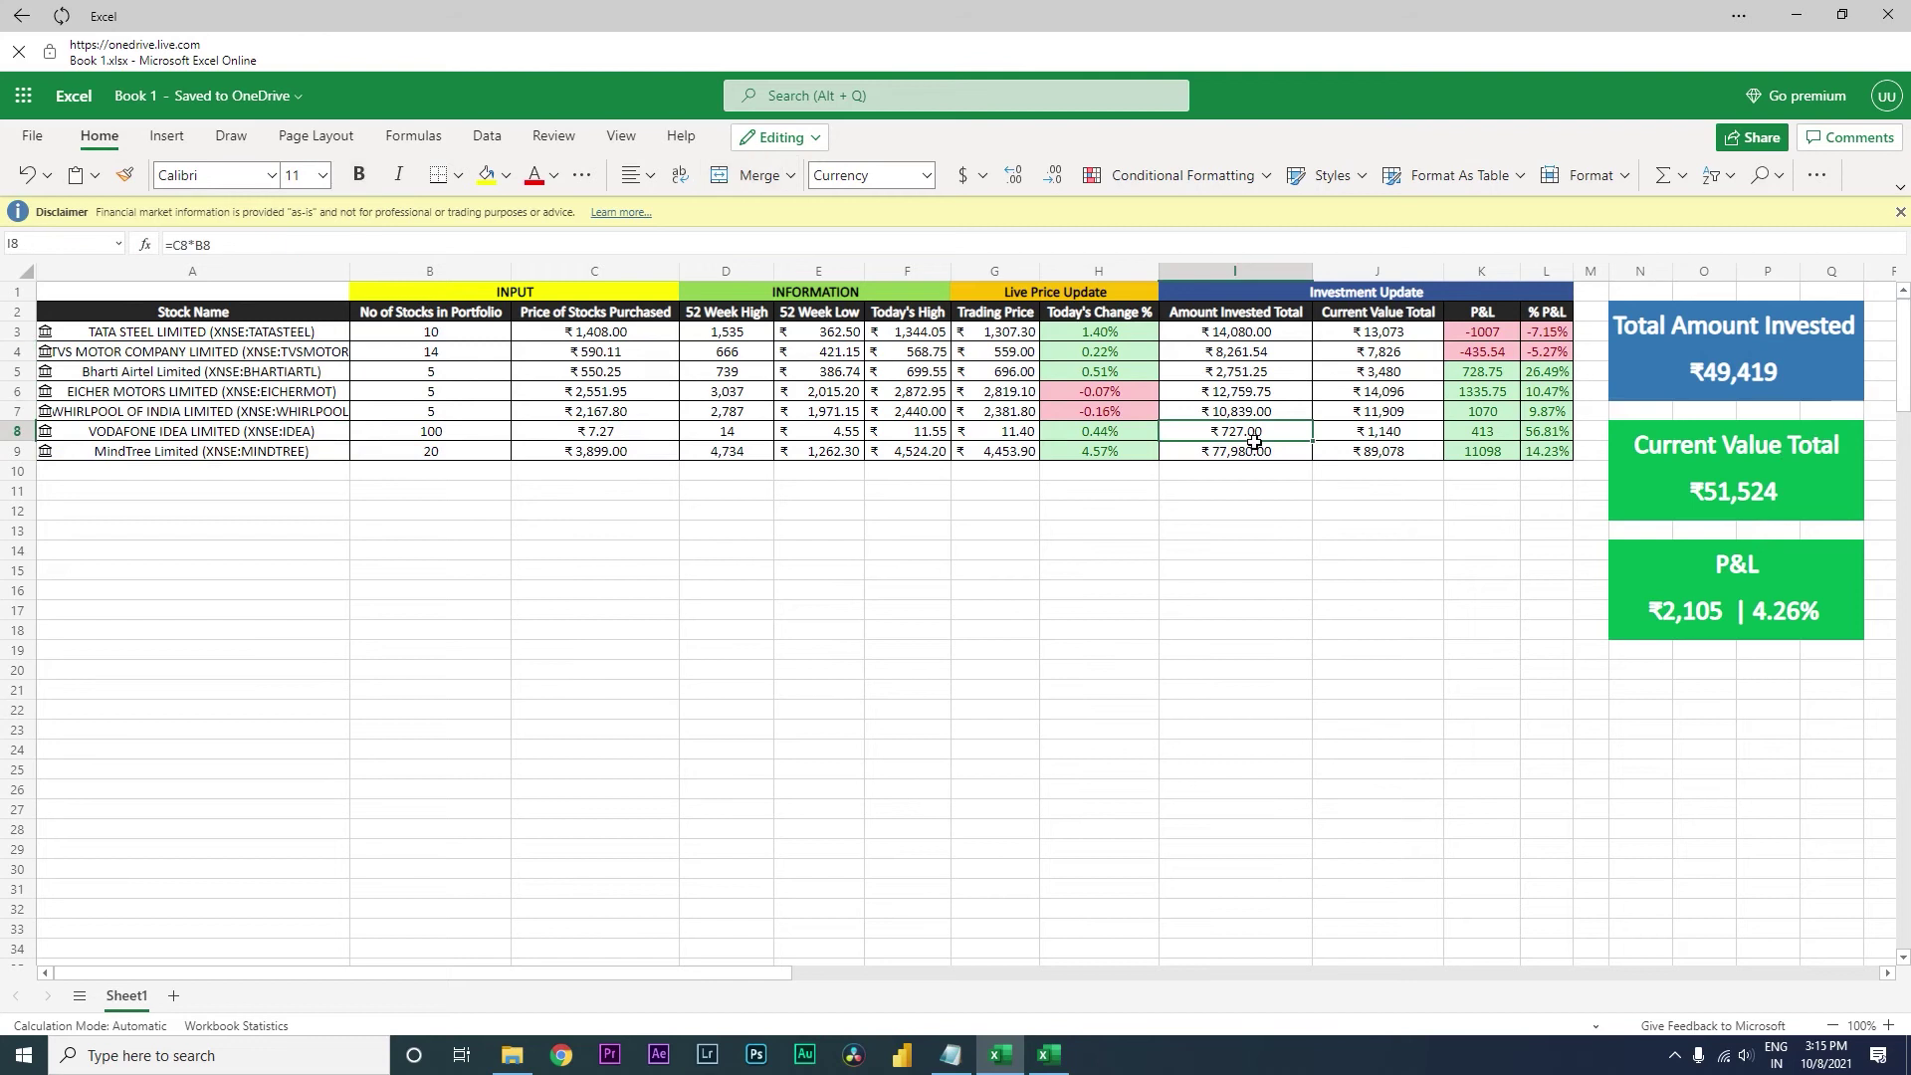
Extend the Total Amount Invested formula's range to end at row 9.
{"action": "left_click", "coordinate": [285, 249]}
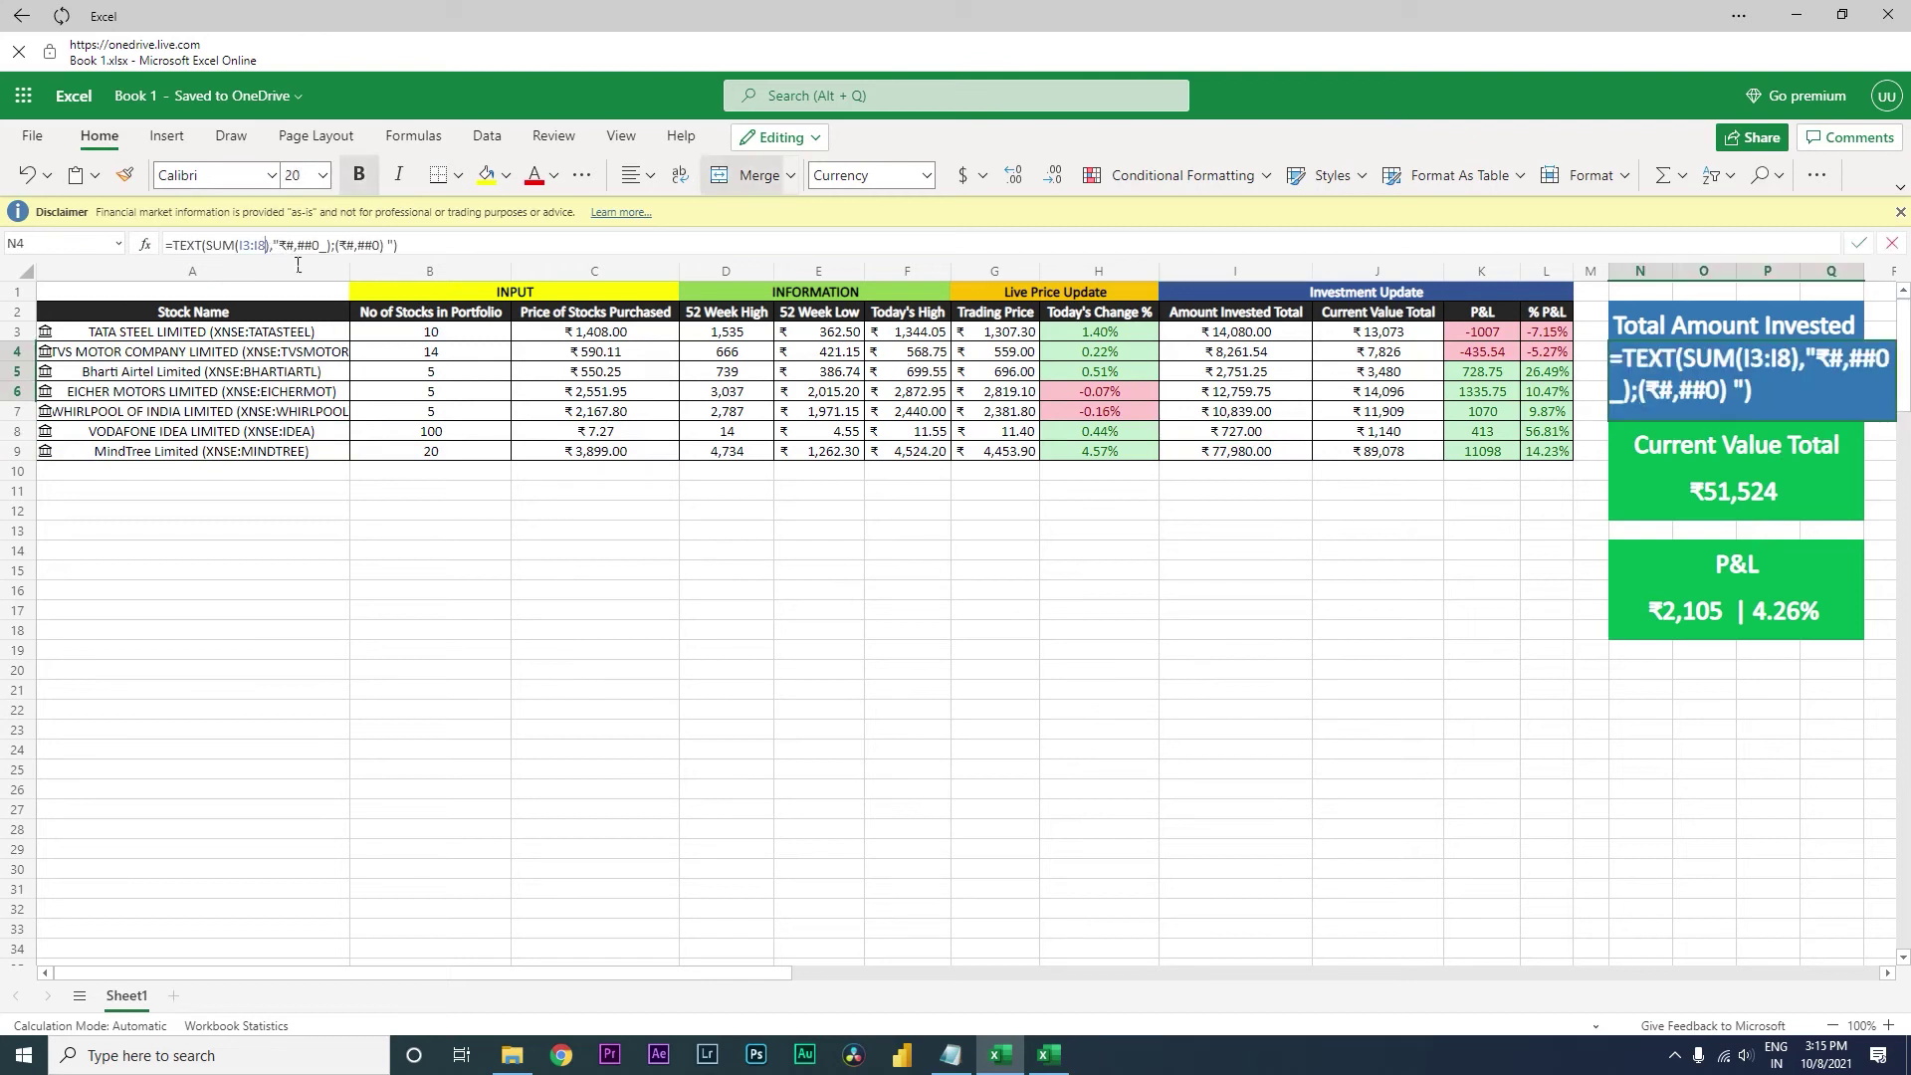
{"action": "key", "text": "BackSpace"}
{"action": "type", "text": "9"}
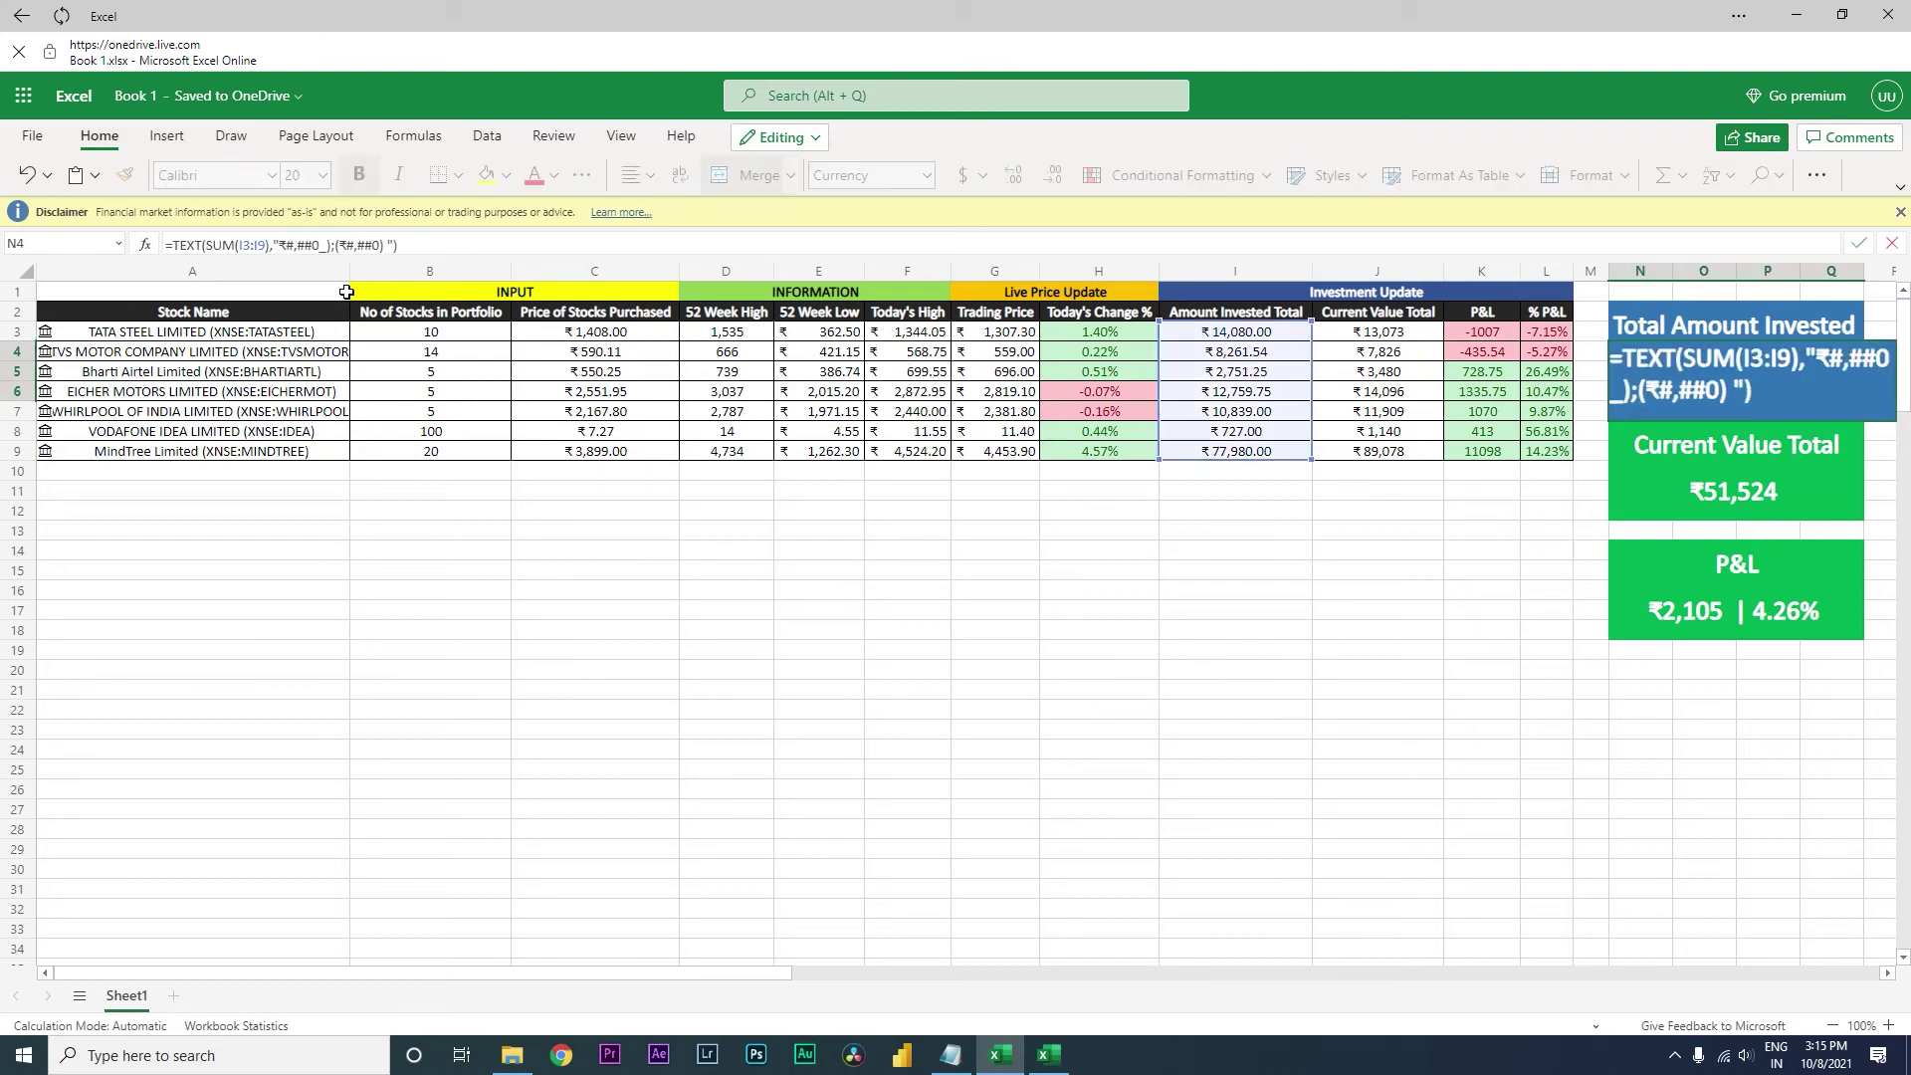
{"action": "key", "text": "Return"}
Extend the Current Value Total formula's range to end at row 9.
{"action": "left_click", "coordinate": [1736, 497]}
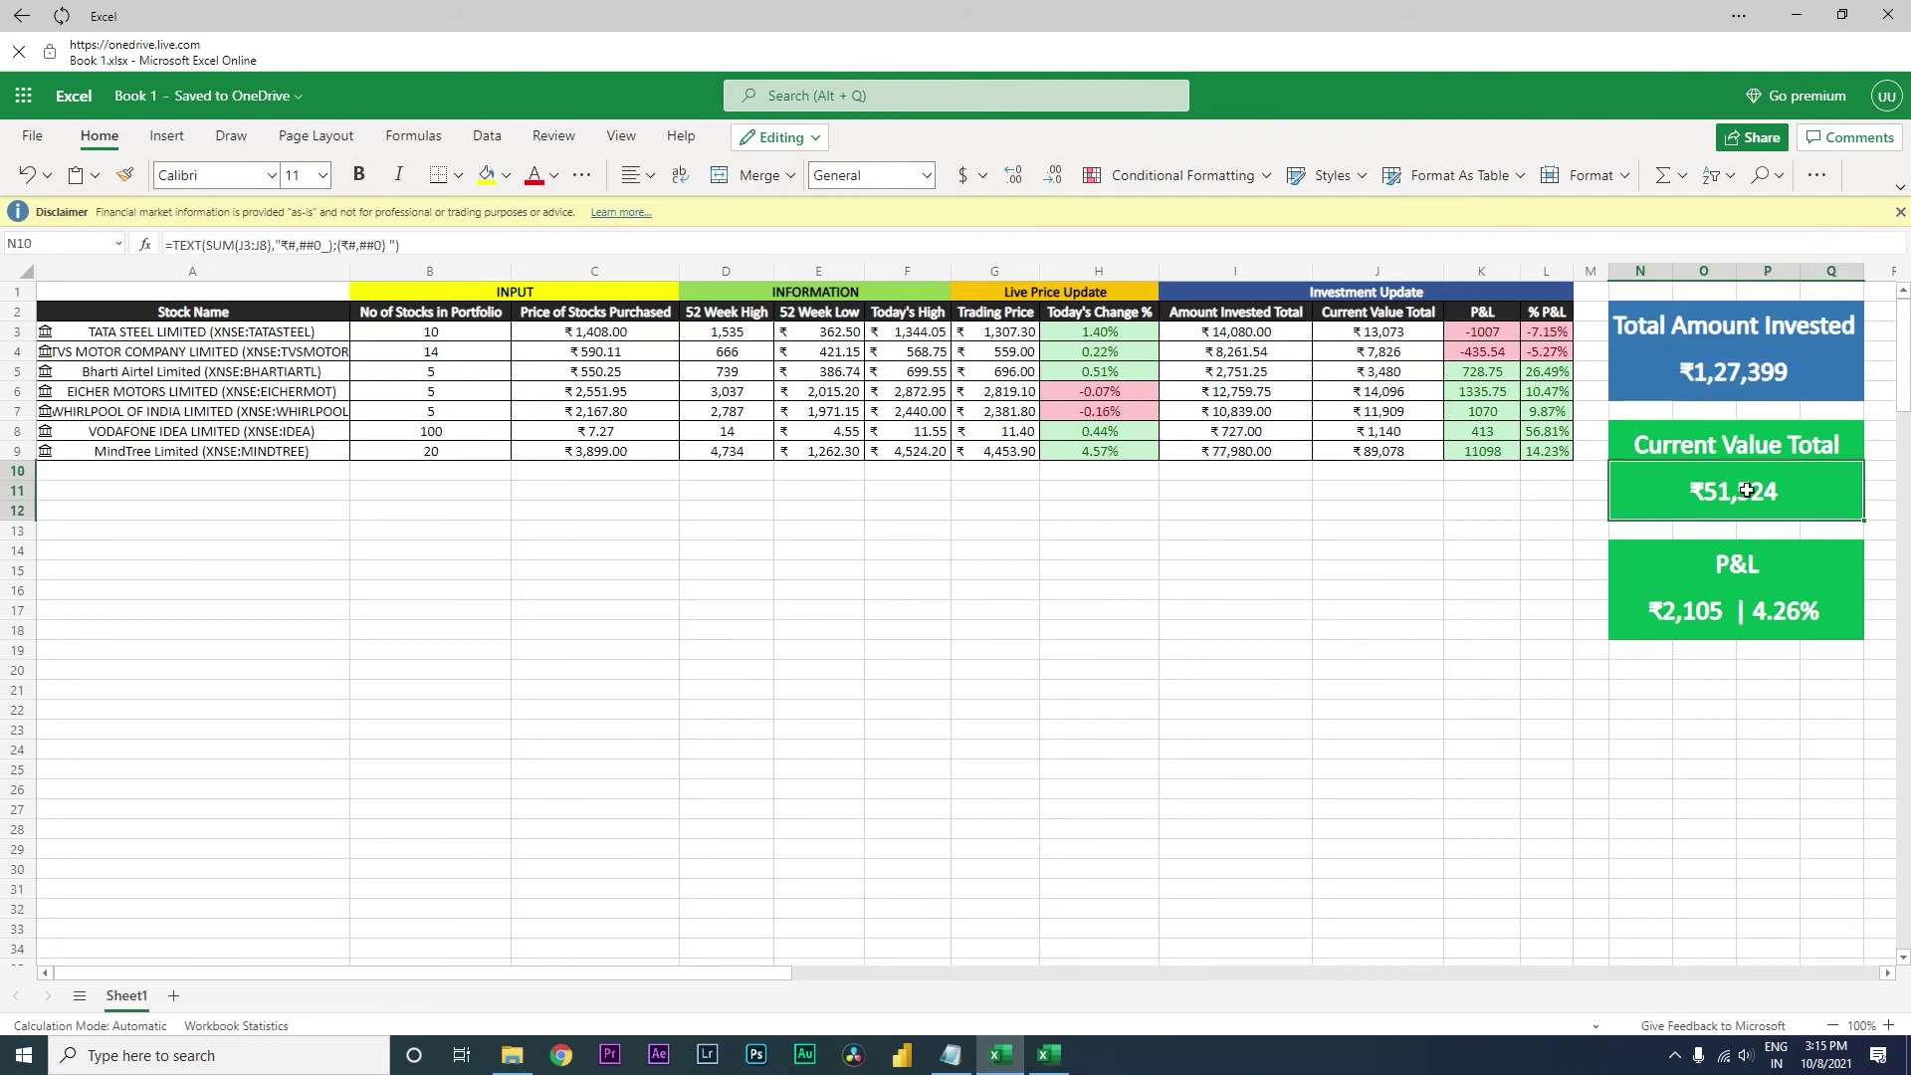
{"action": "left_click", "coordinate": [268, 250]}
{"action": "key", "text": "BackSpace"}
{"action": "type", "text": "9"}
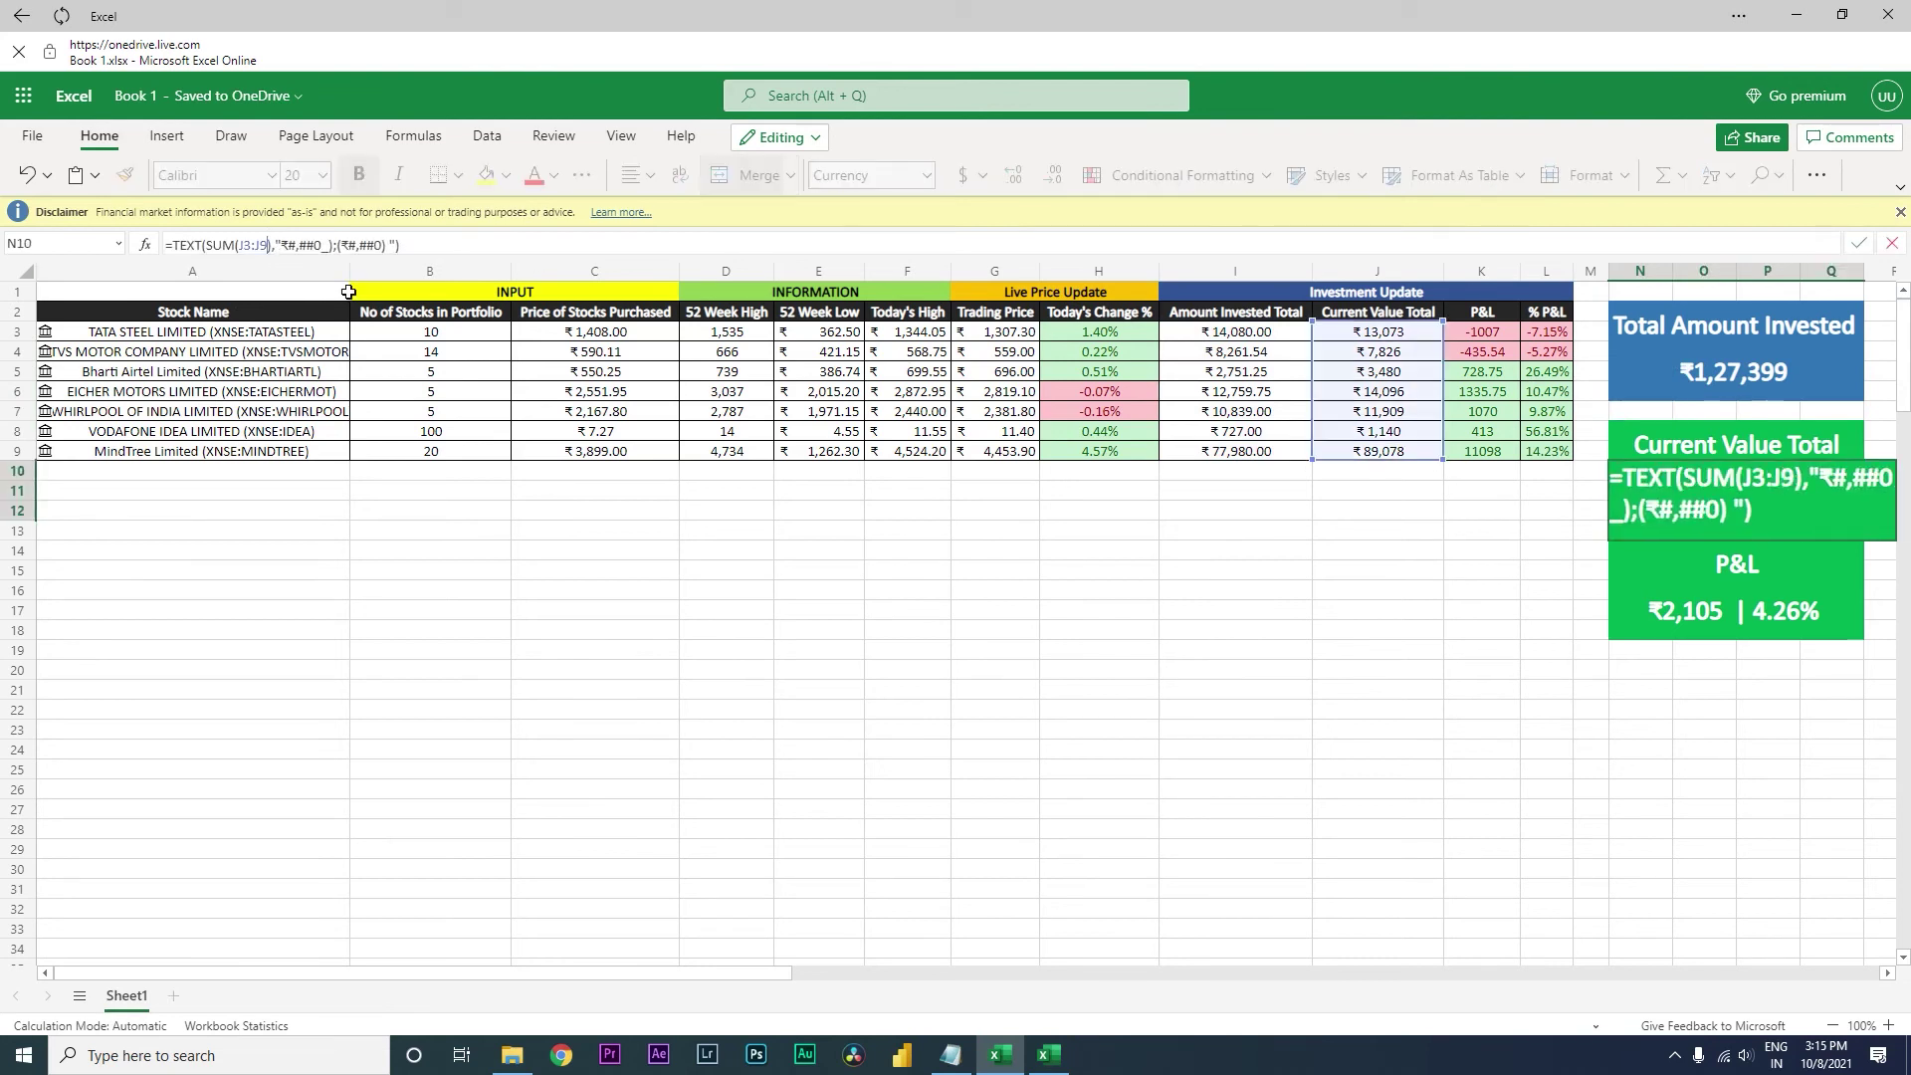
{"action": "key", "text": "Return"}
Change both K ranges and the I range in the P&L formula to end at row 9.
{"action": "left_click", "coordinate": [1642, 612]}
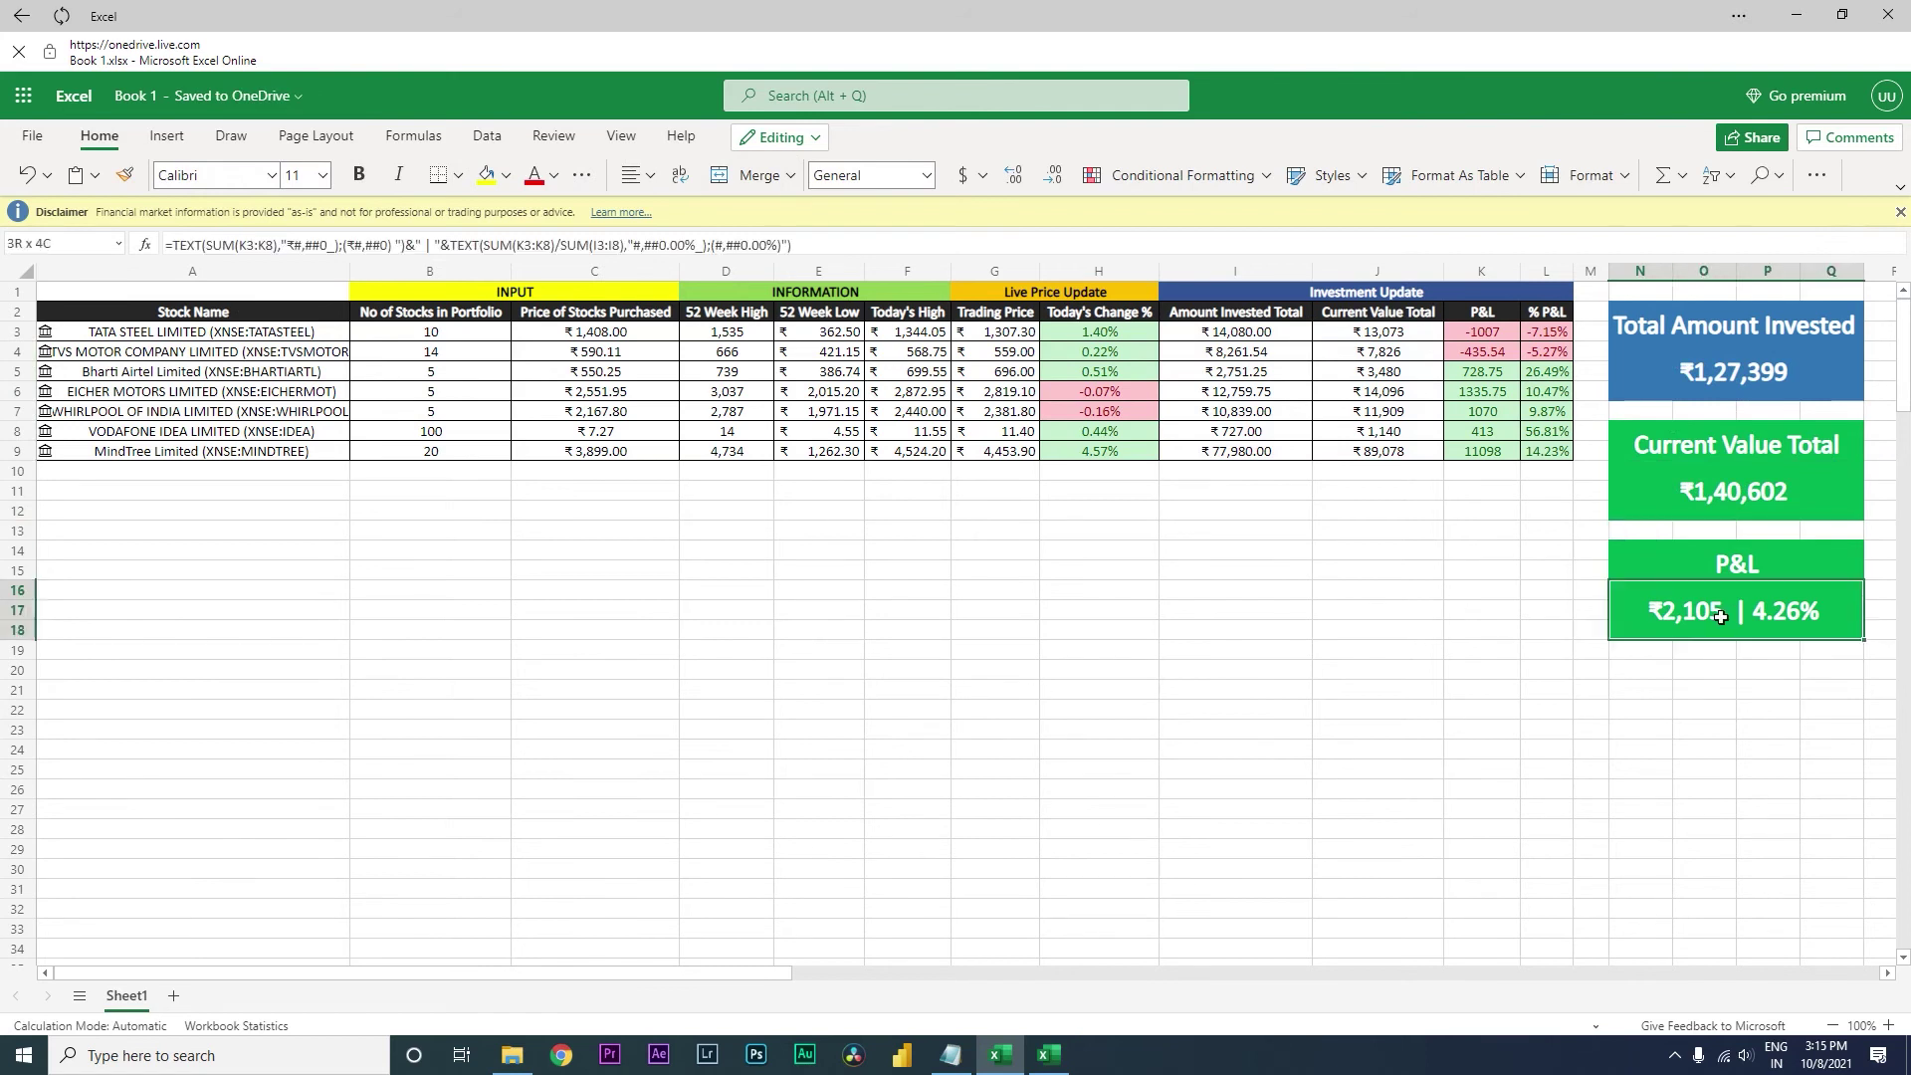
{"action": "left_click", "coordinate": [280, 246]}
{"action": "key", "text": "BackSpace"}
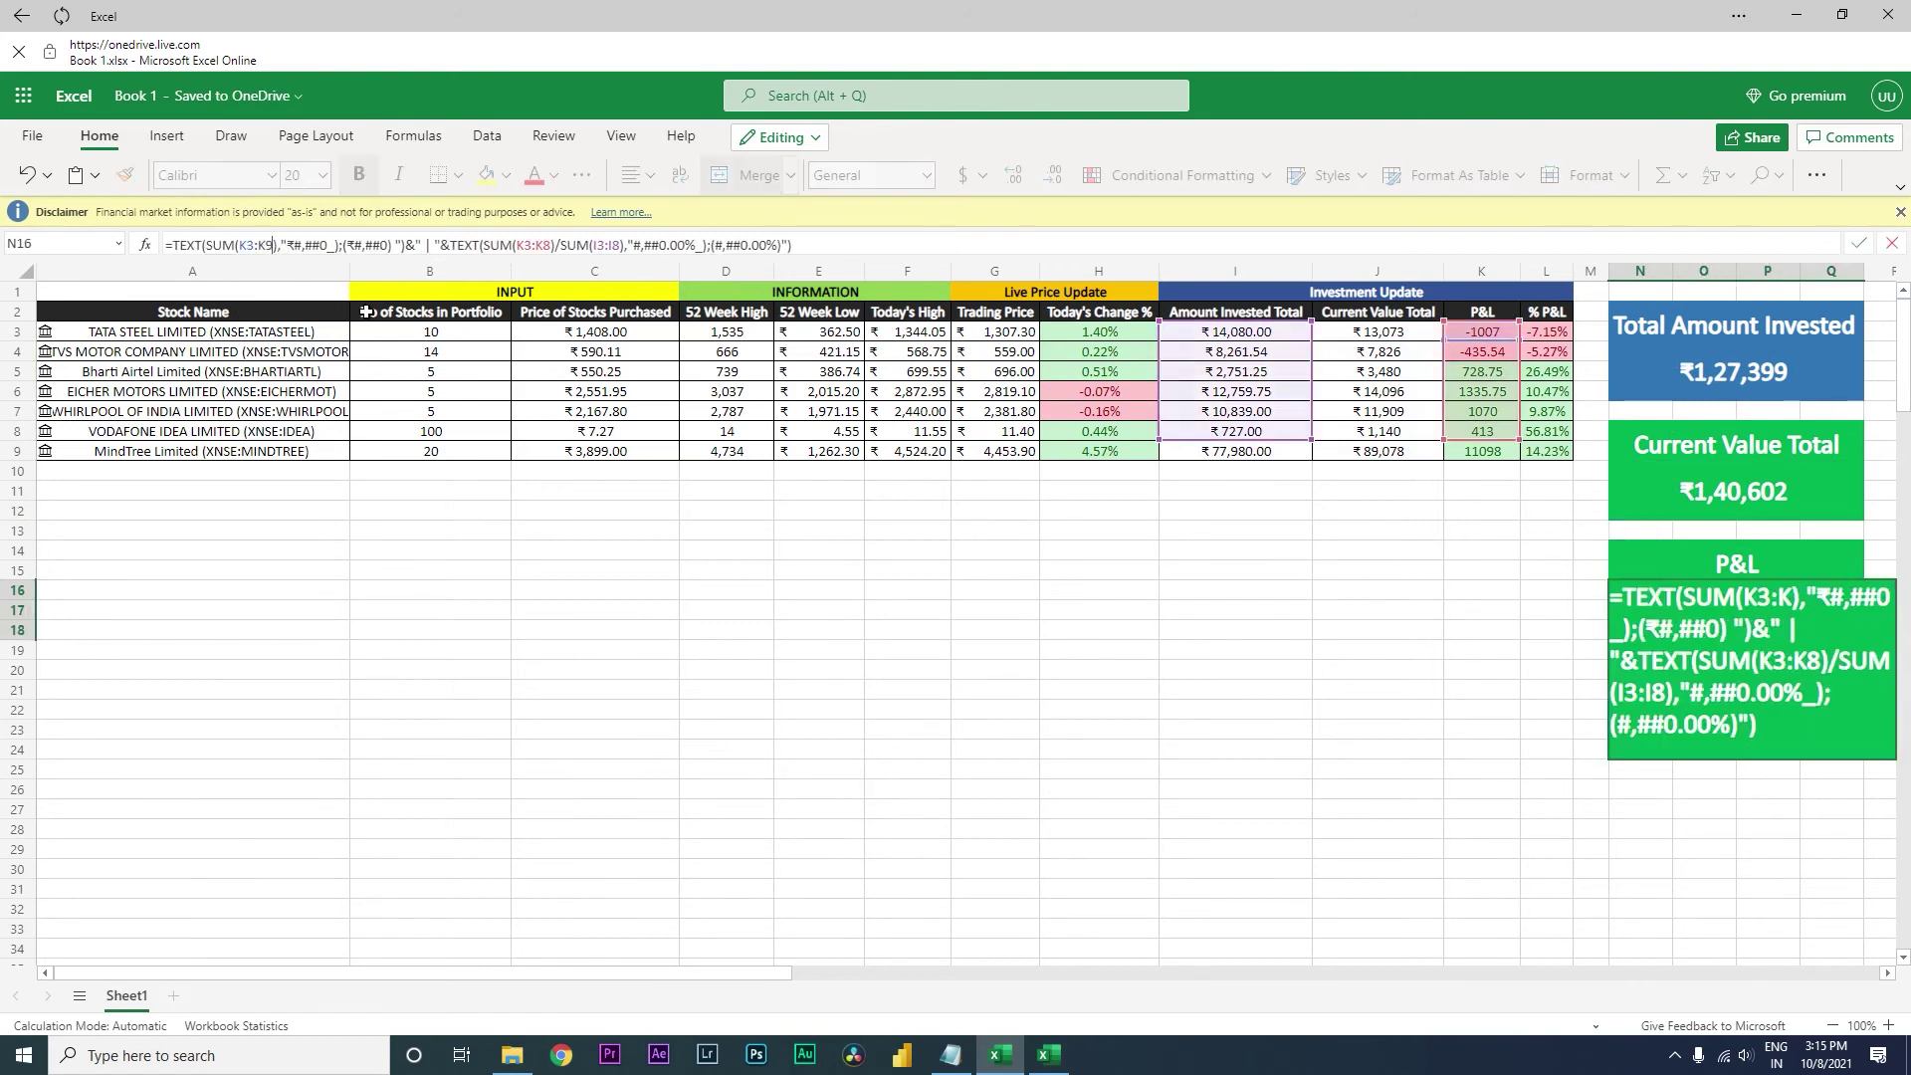
{"action": "type", "text": "9"}
{"action": "left_click", "coordinate": [542, 245]}
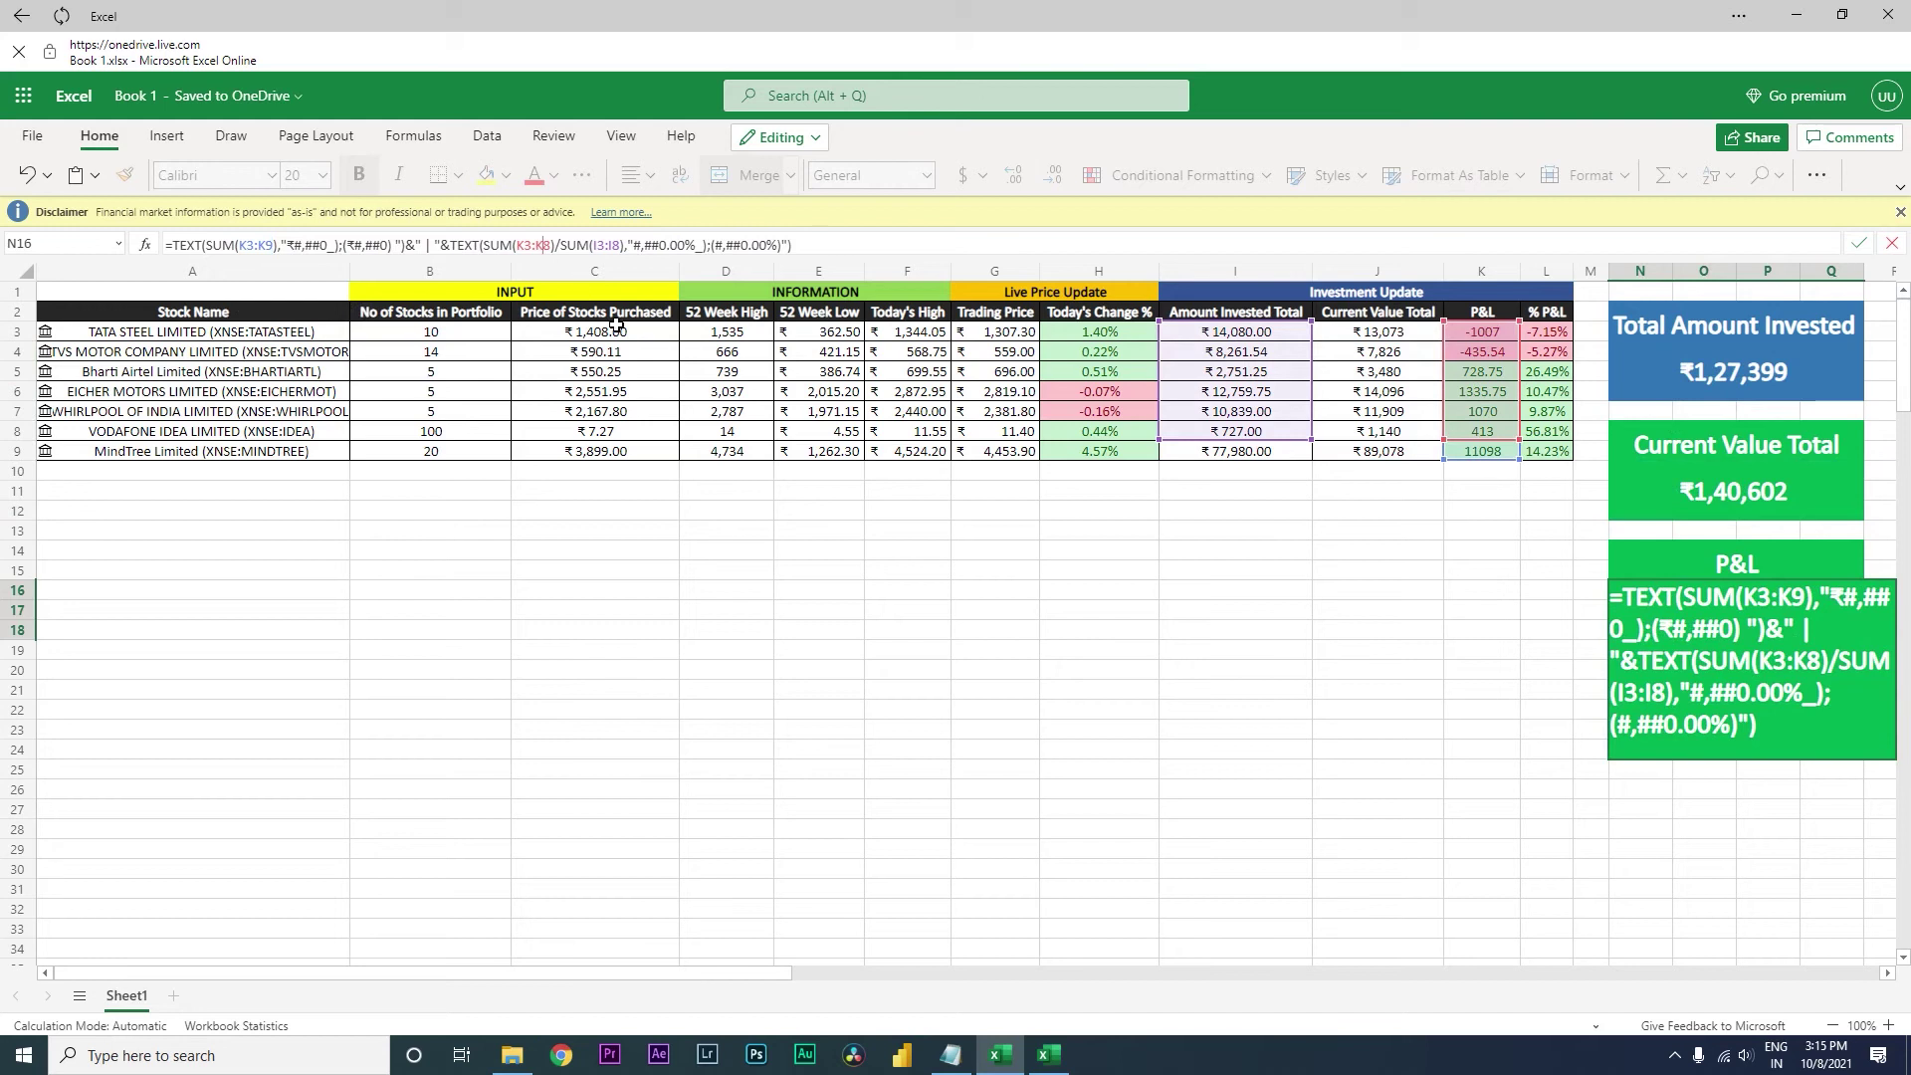
{"action": "key", "text": "BackSpace"}
{"action": "type", "text": "9"}
{"action": "key", "text": "BackSpace"}
{"action": "type", "text": "9"}
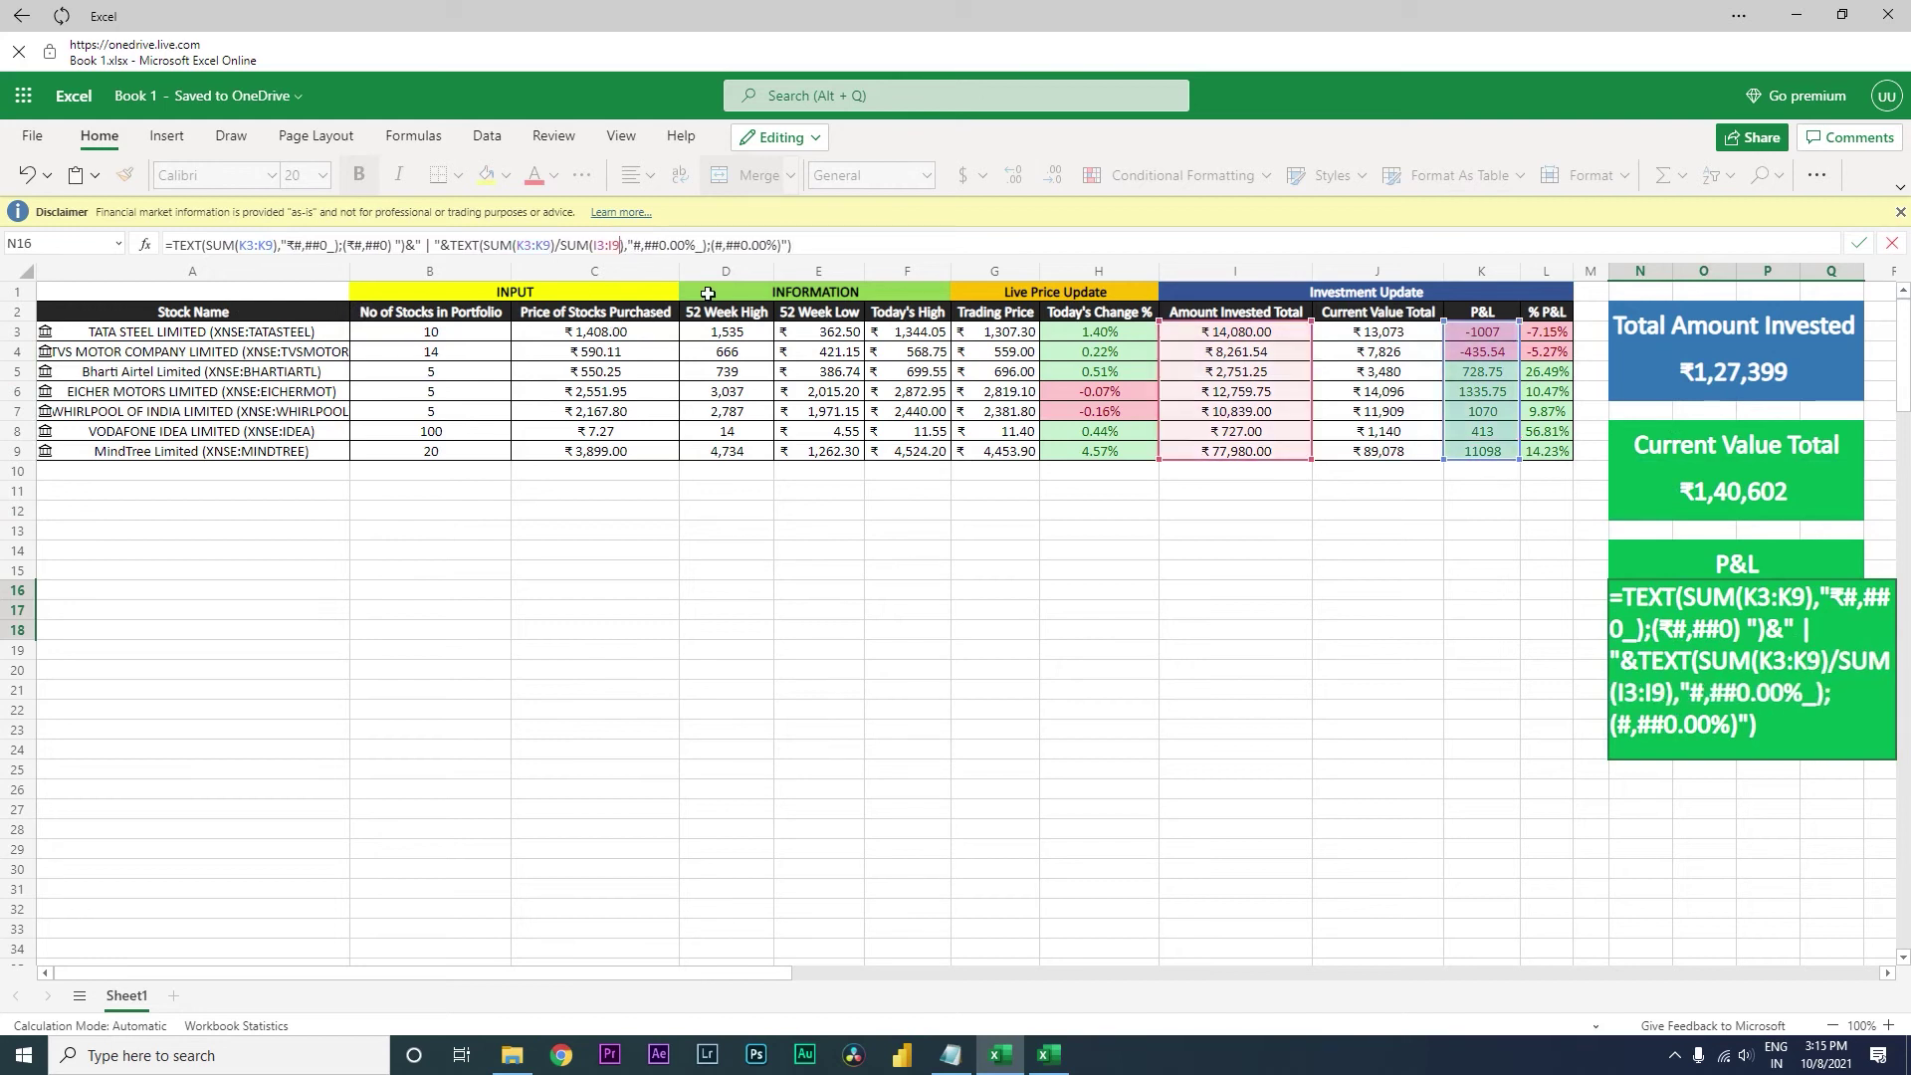
{"action": "key", "text": "Return"}
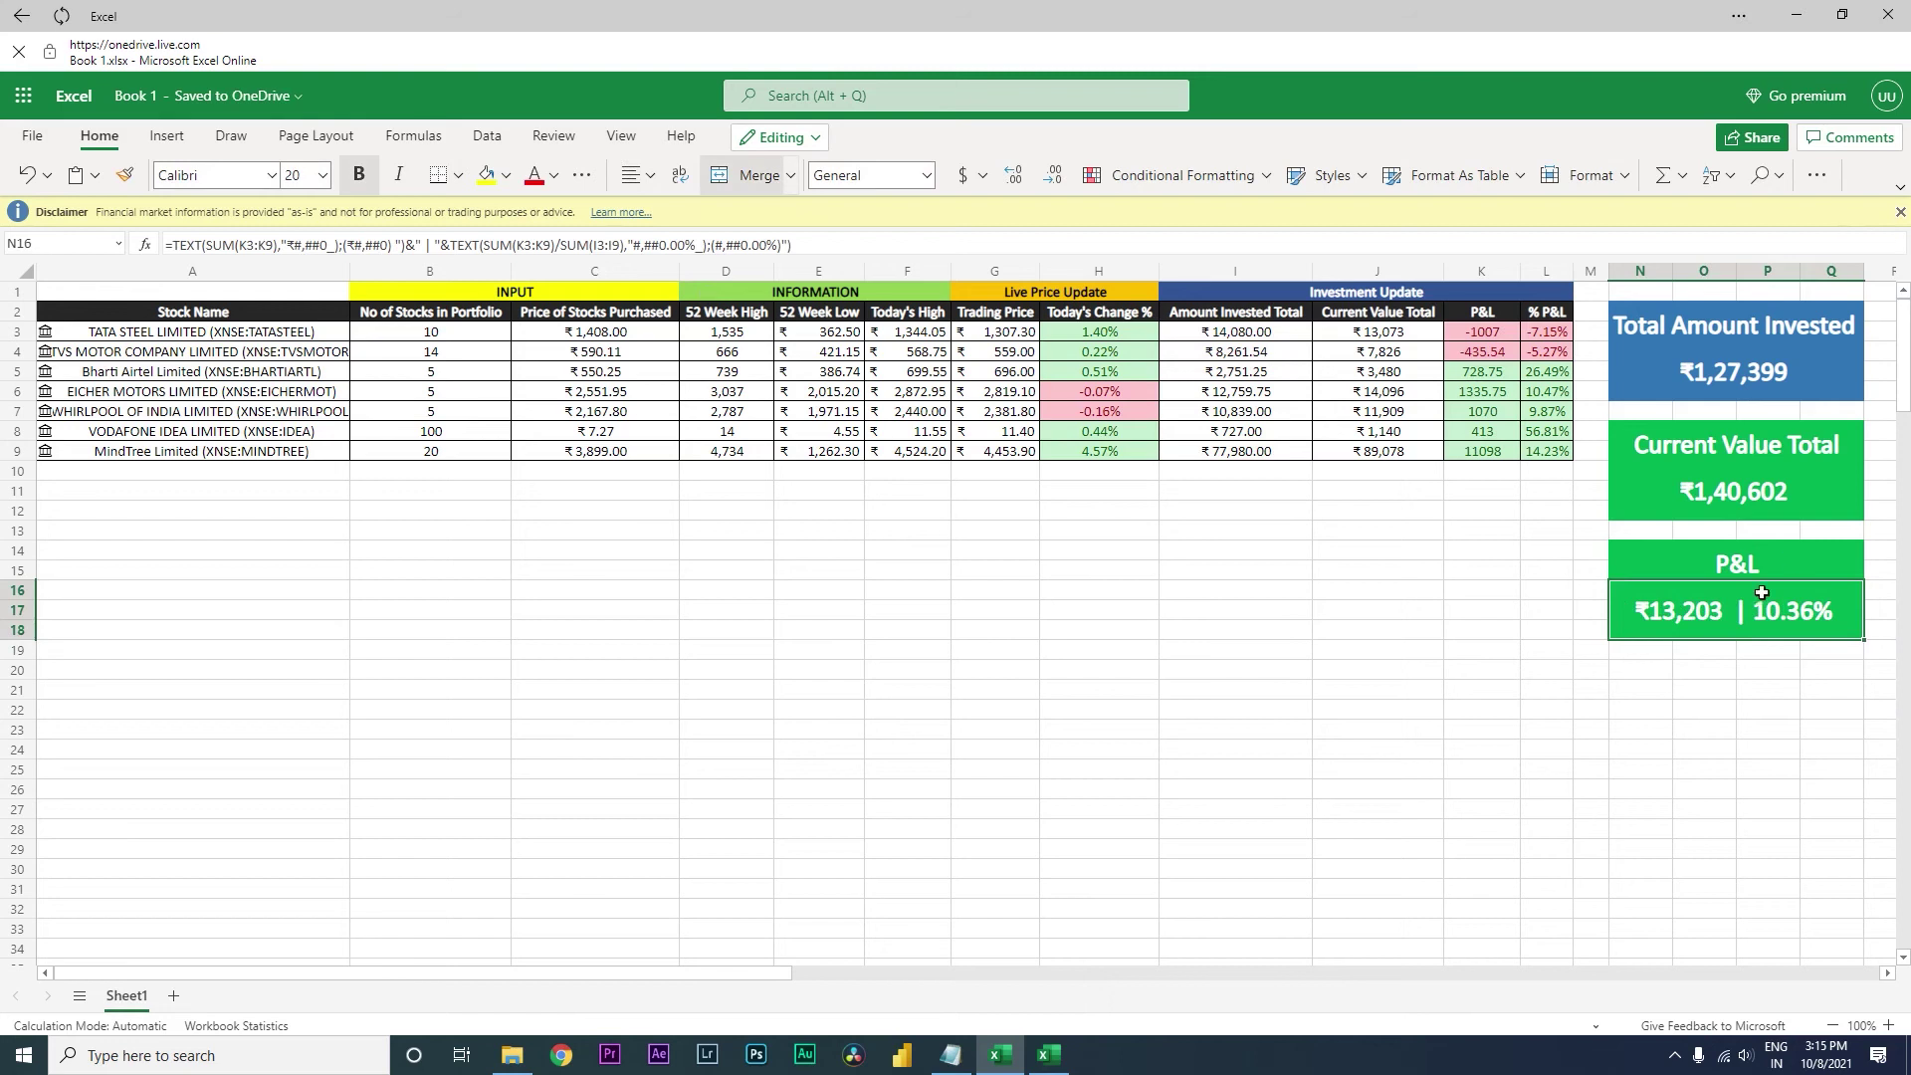
Enter a second Mindtree in A10 and convert it to a linked stock.
{"action": "left_click", "coordinate": [209, 471]}
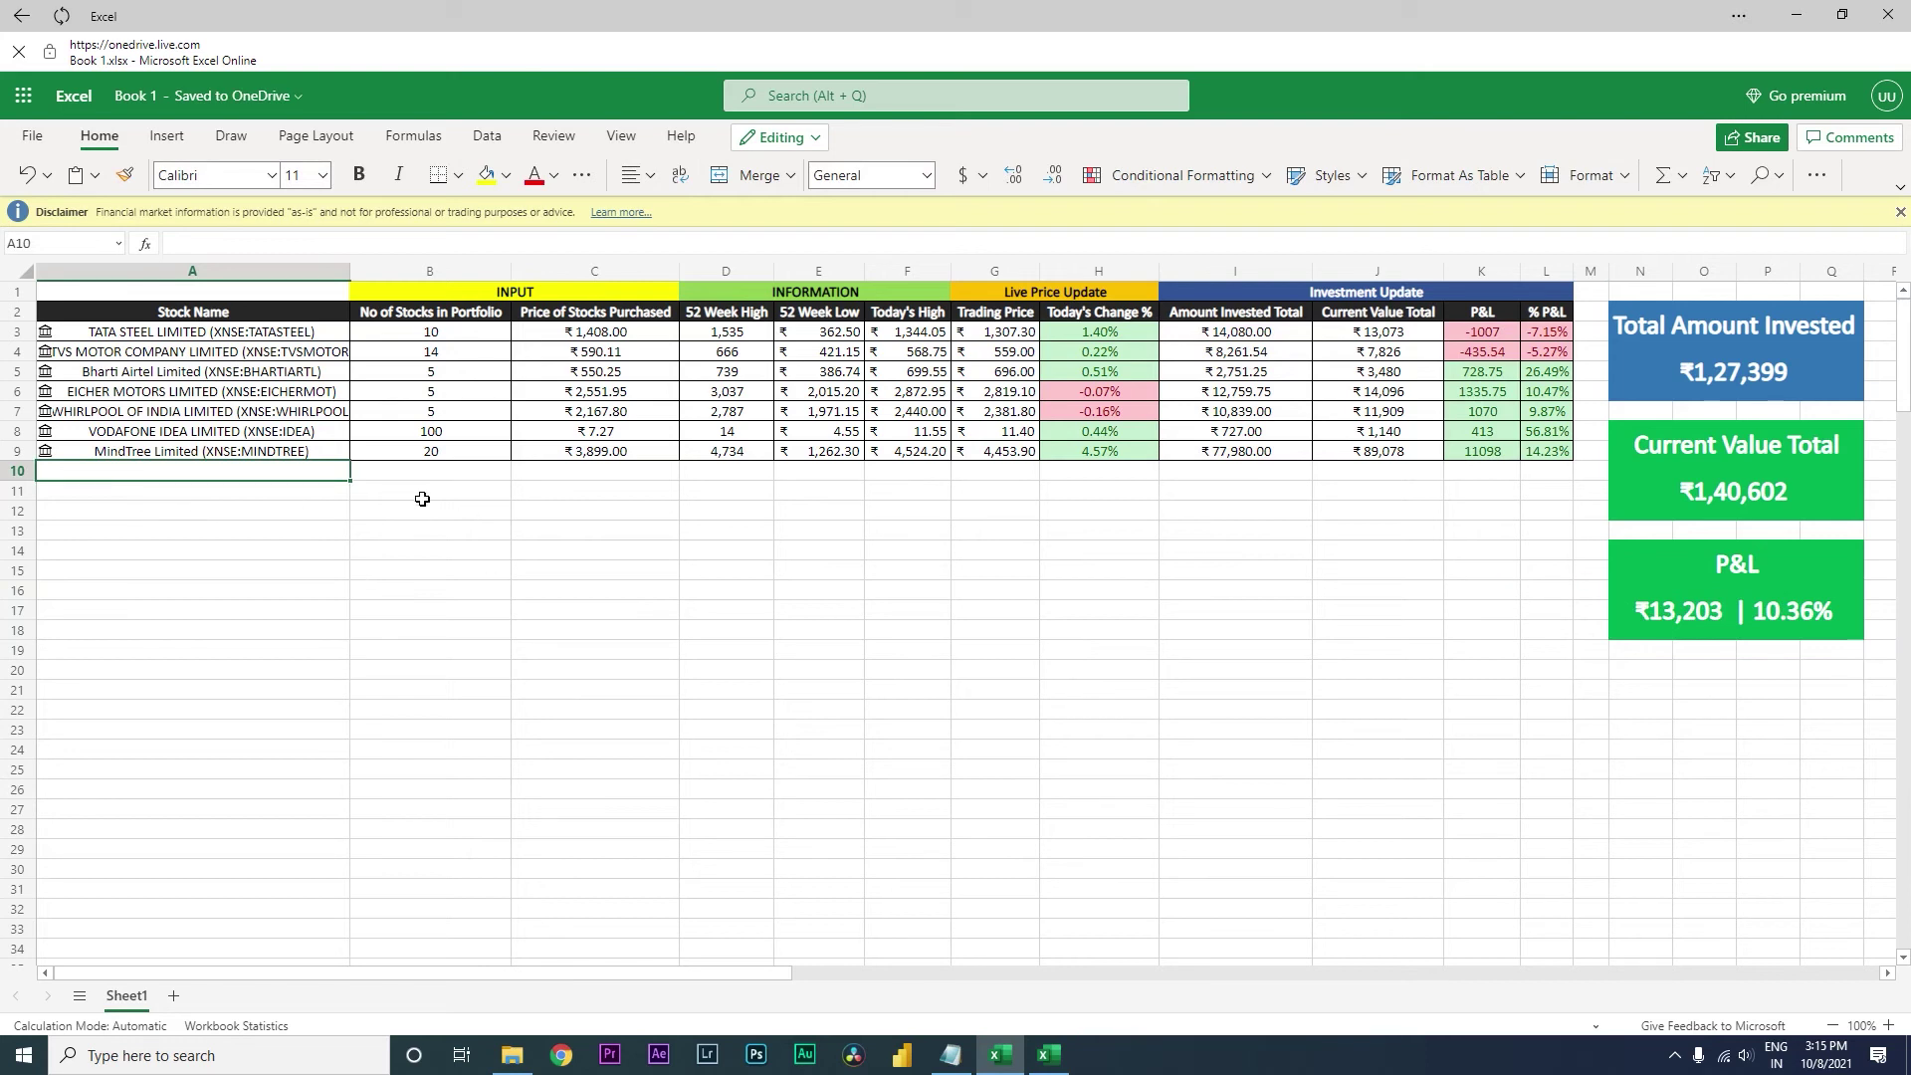
{"action": "left_click", "coordinate": [308, 458]}
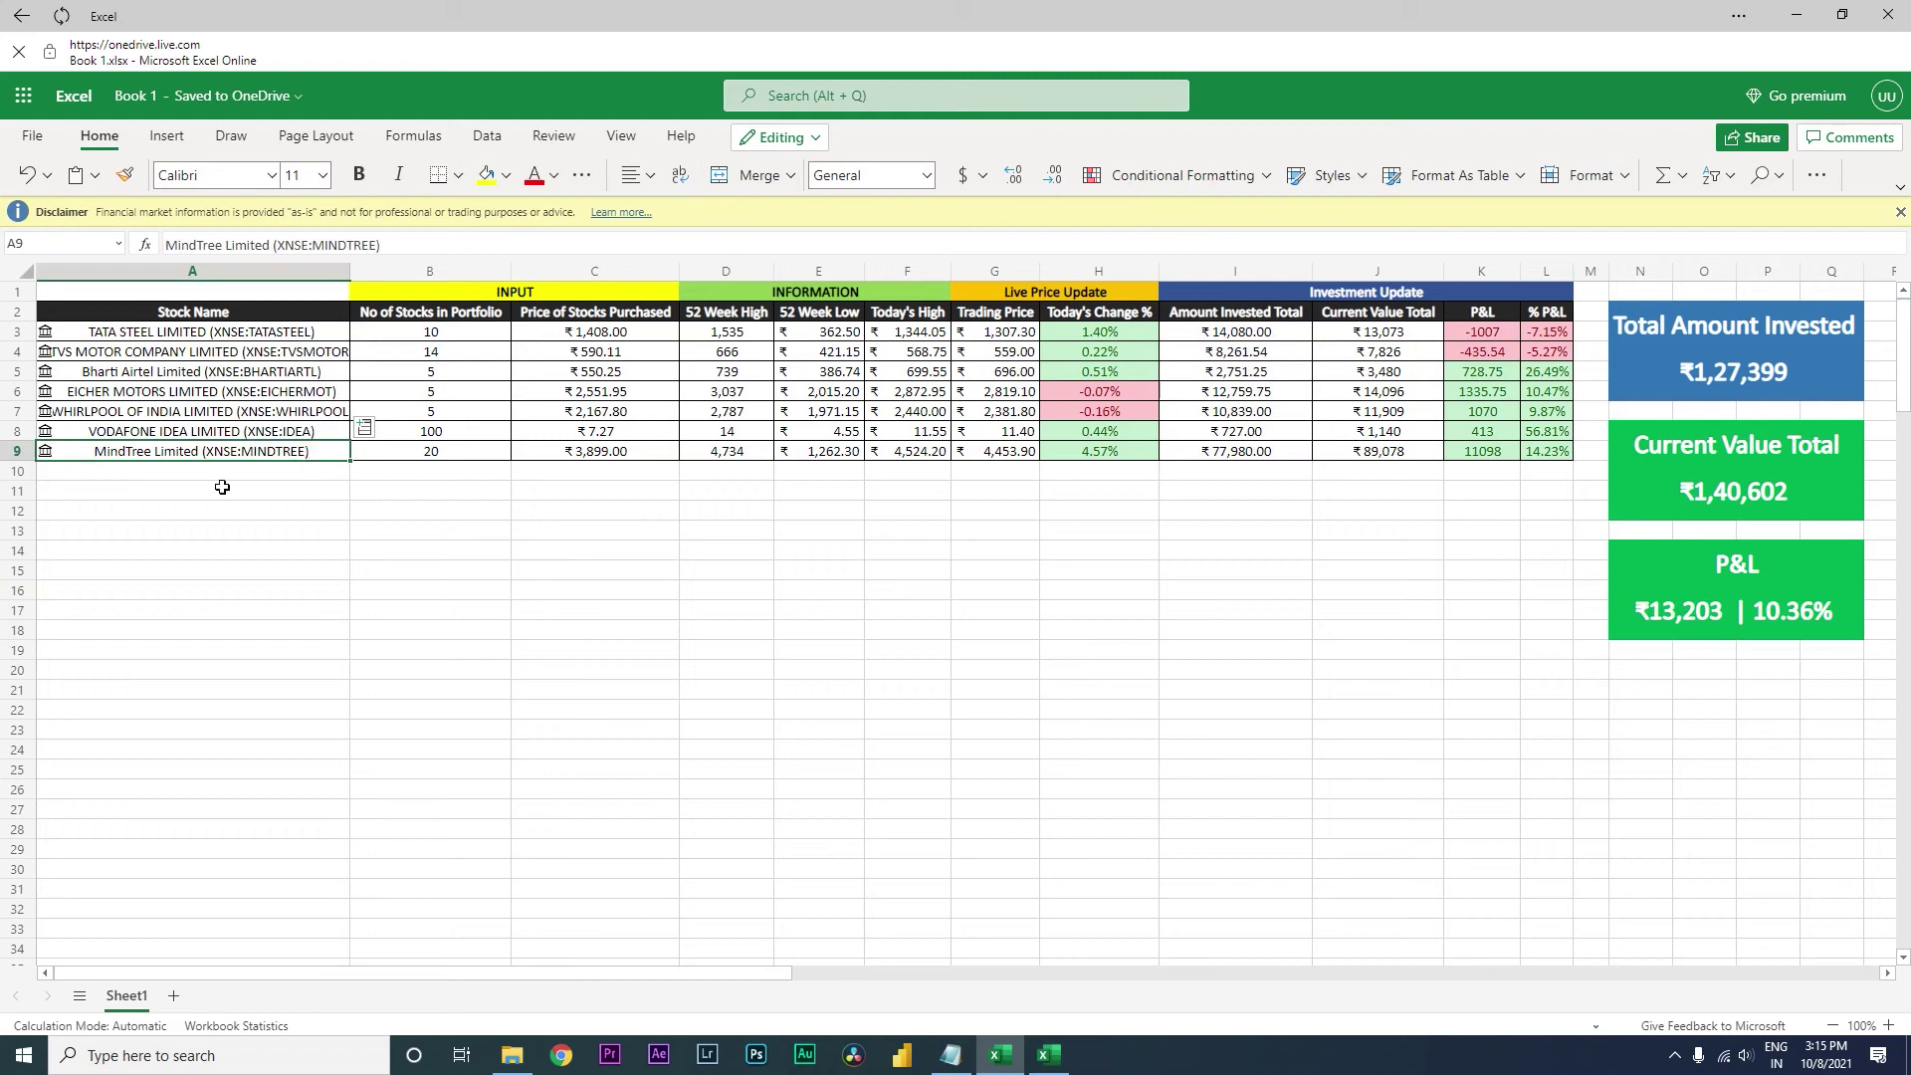
{"action": "key", "text": "Down"}
{"action": "type", "text": "Mindtree"}
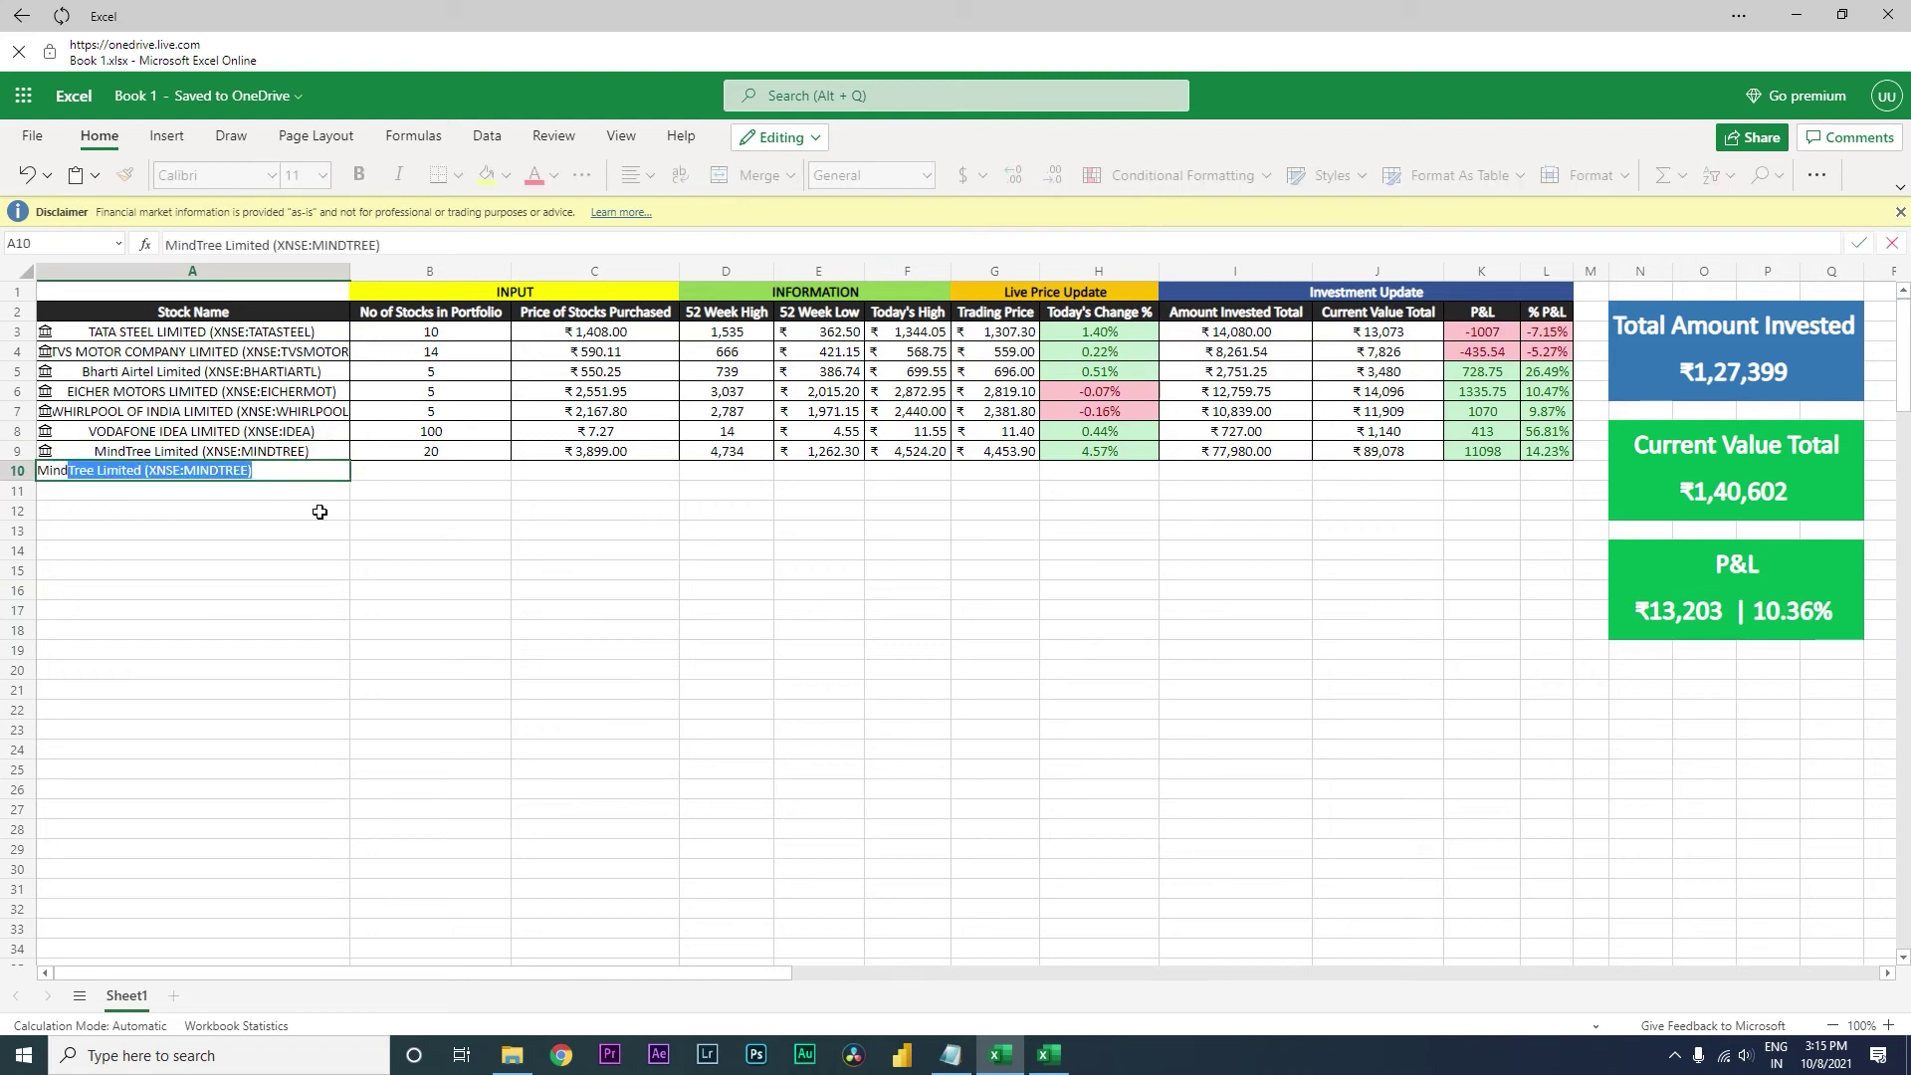
{"action": "key", "text": "Tab"}
{"action": "left_click", "coordinate": [303, 480]}
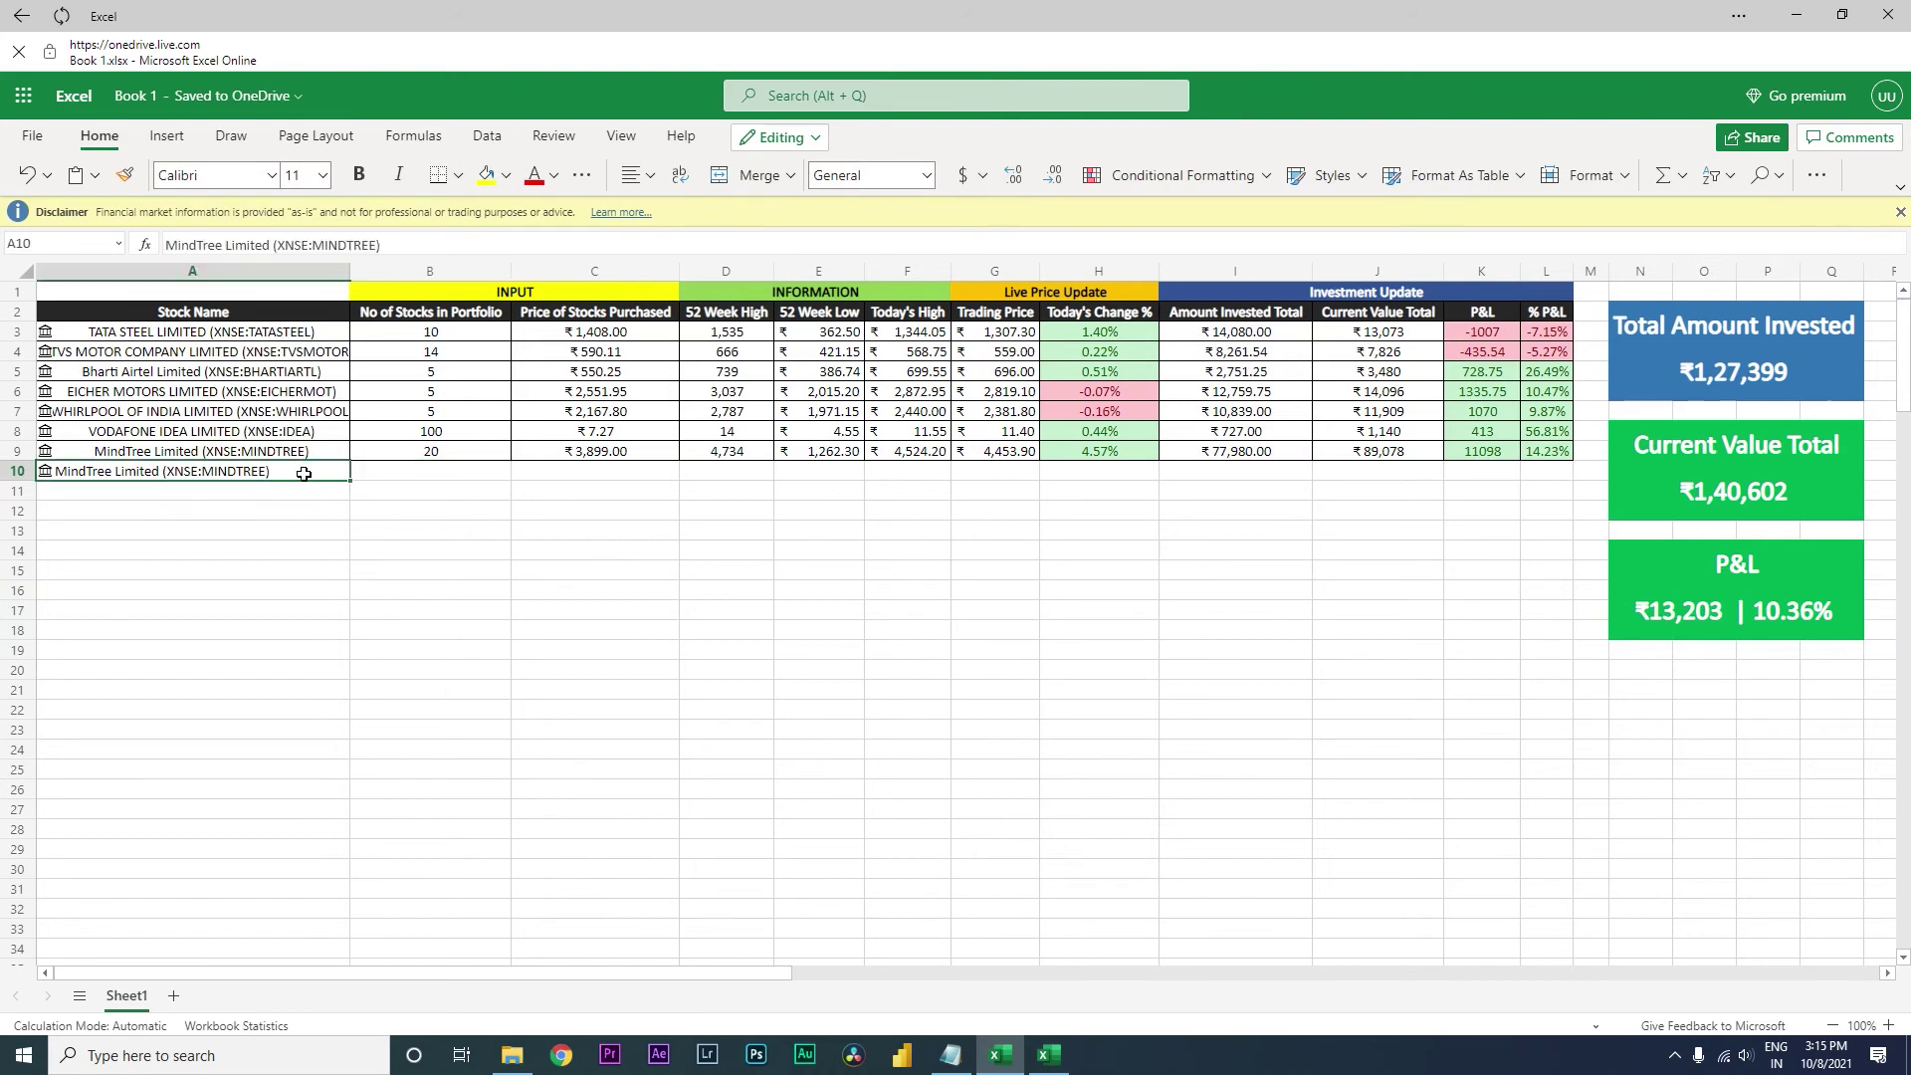
{"action": "key", "text": "Down"}
{"action": "key", "text": "Down"}
{"action": "key", "text": "Down"}
{"action": "key", "text": "Down"}
{"action": "key", "text": "Down"}
{"action": "left_click", "coordinate": [304, 480]}
Browse the A10 stock's field list, then close it by clicking an empty cell.
{"action": "left_click", "coordinate": [366, 459]}
{"action": "left_click", "coordinate": [276, 483]}
{"action": "left_click", "coordinate": [368, 458]}
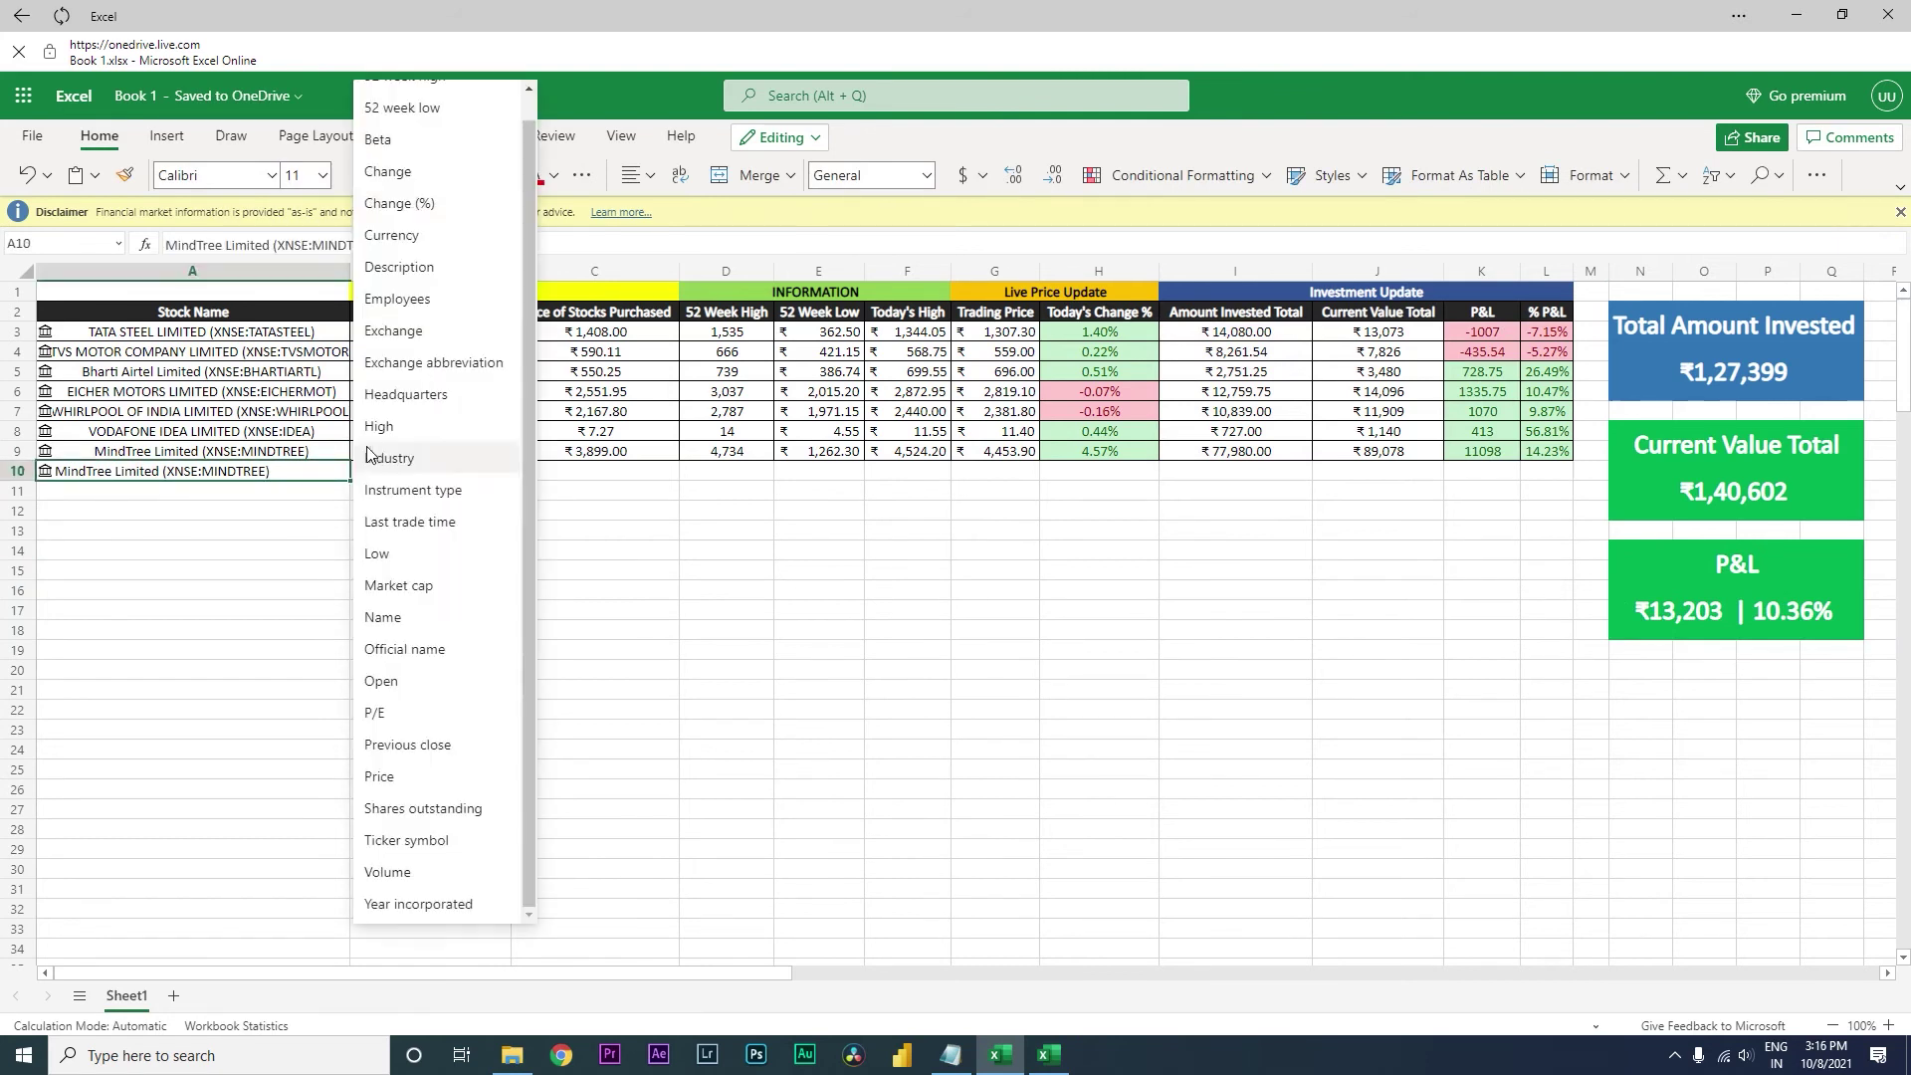
{"action": "scroll", "coordinate": [521, 231], "scroll_direction": "up", "scroll_amount": 1}
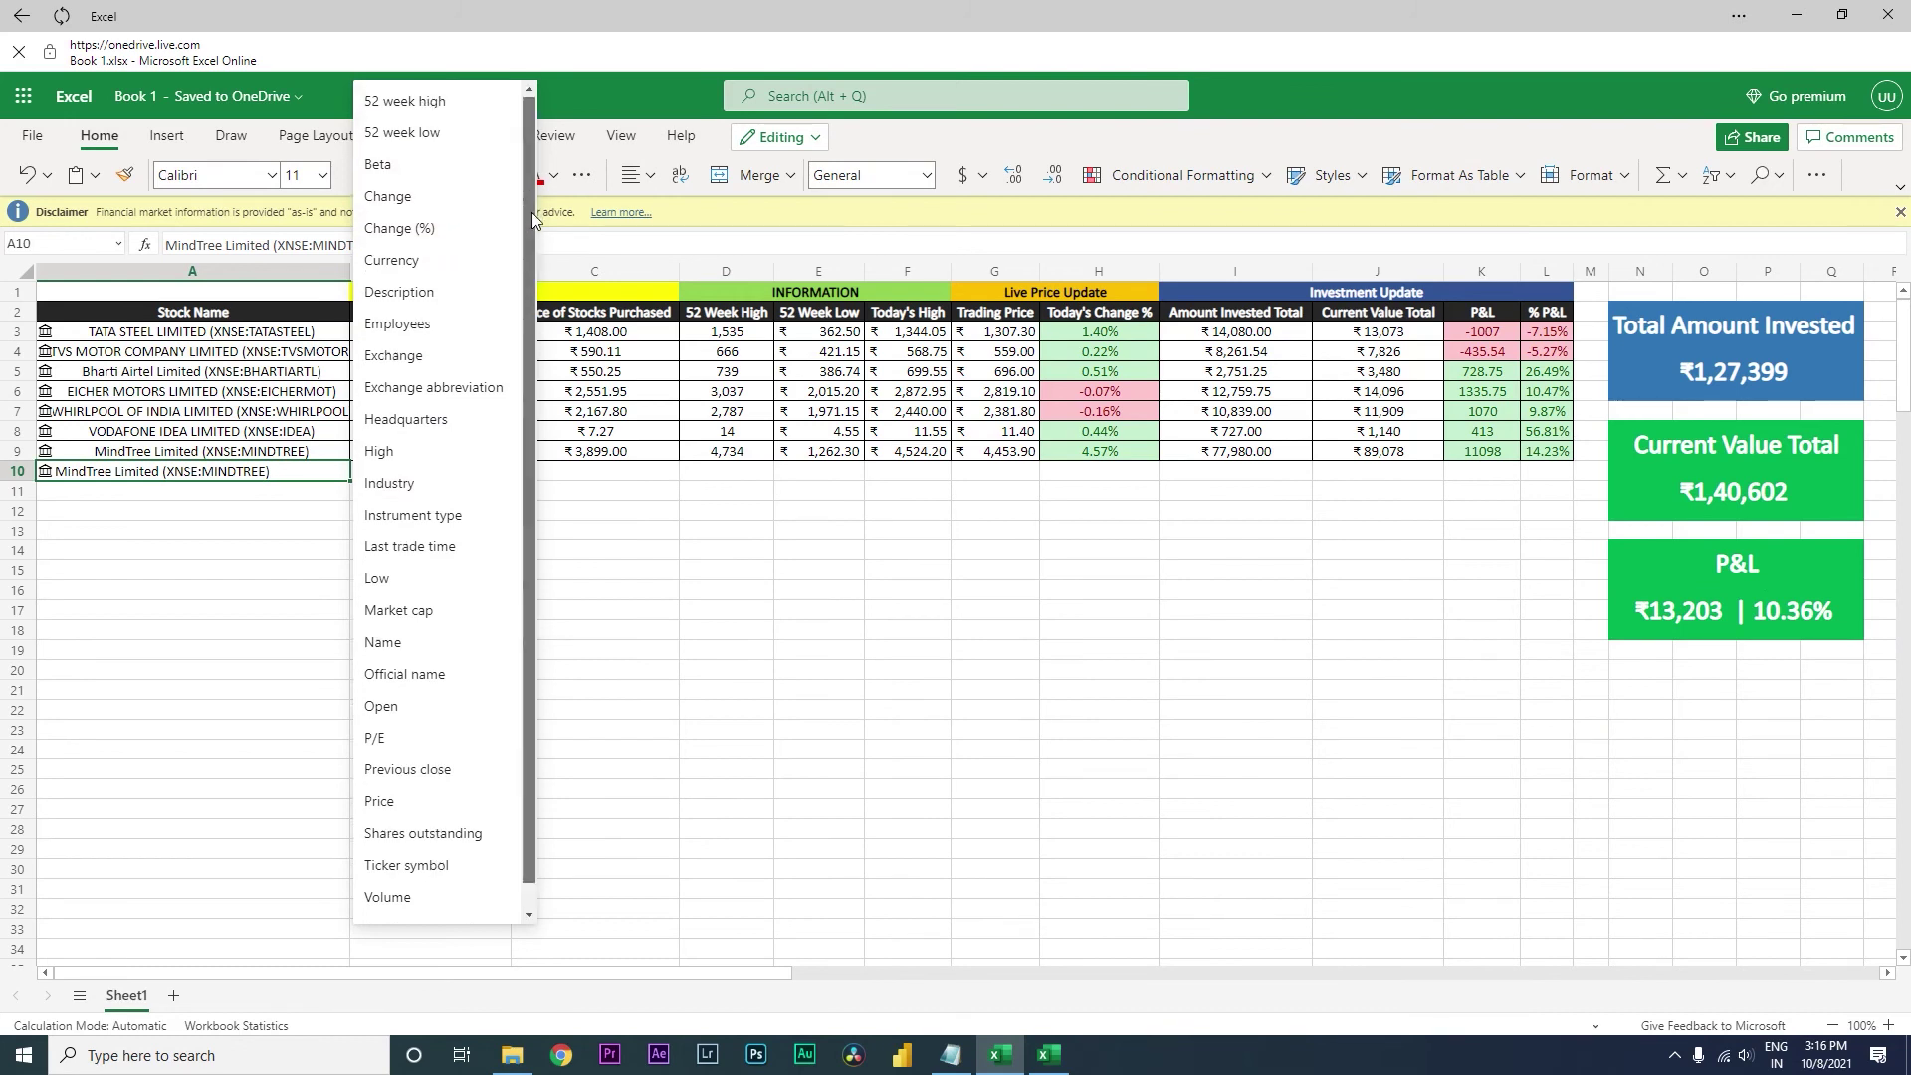
{"action": "scroll", "coordinate": [526, 271], "scroll_direction": "down", "scroll_amount": 1}
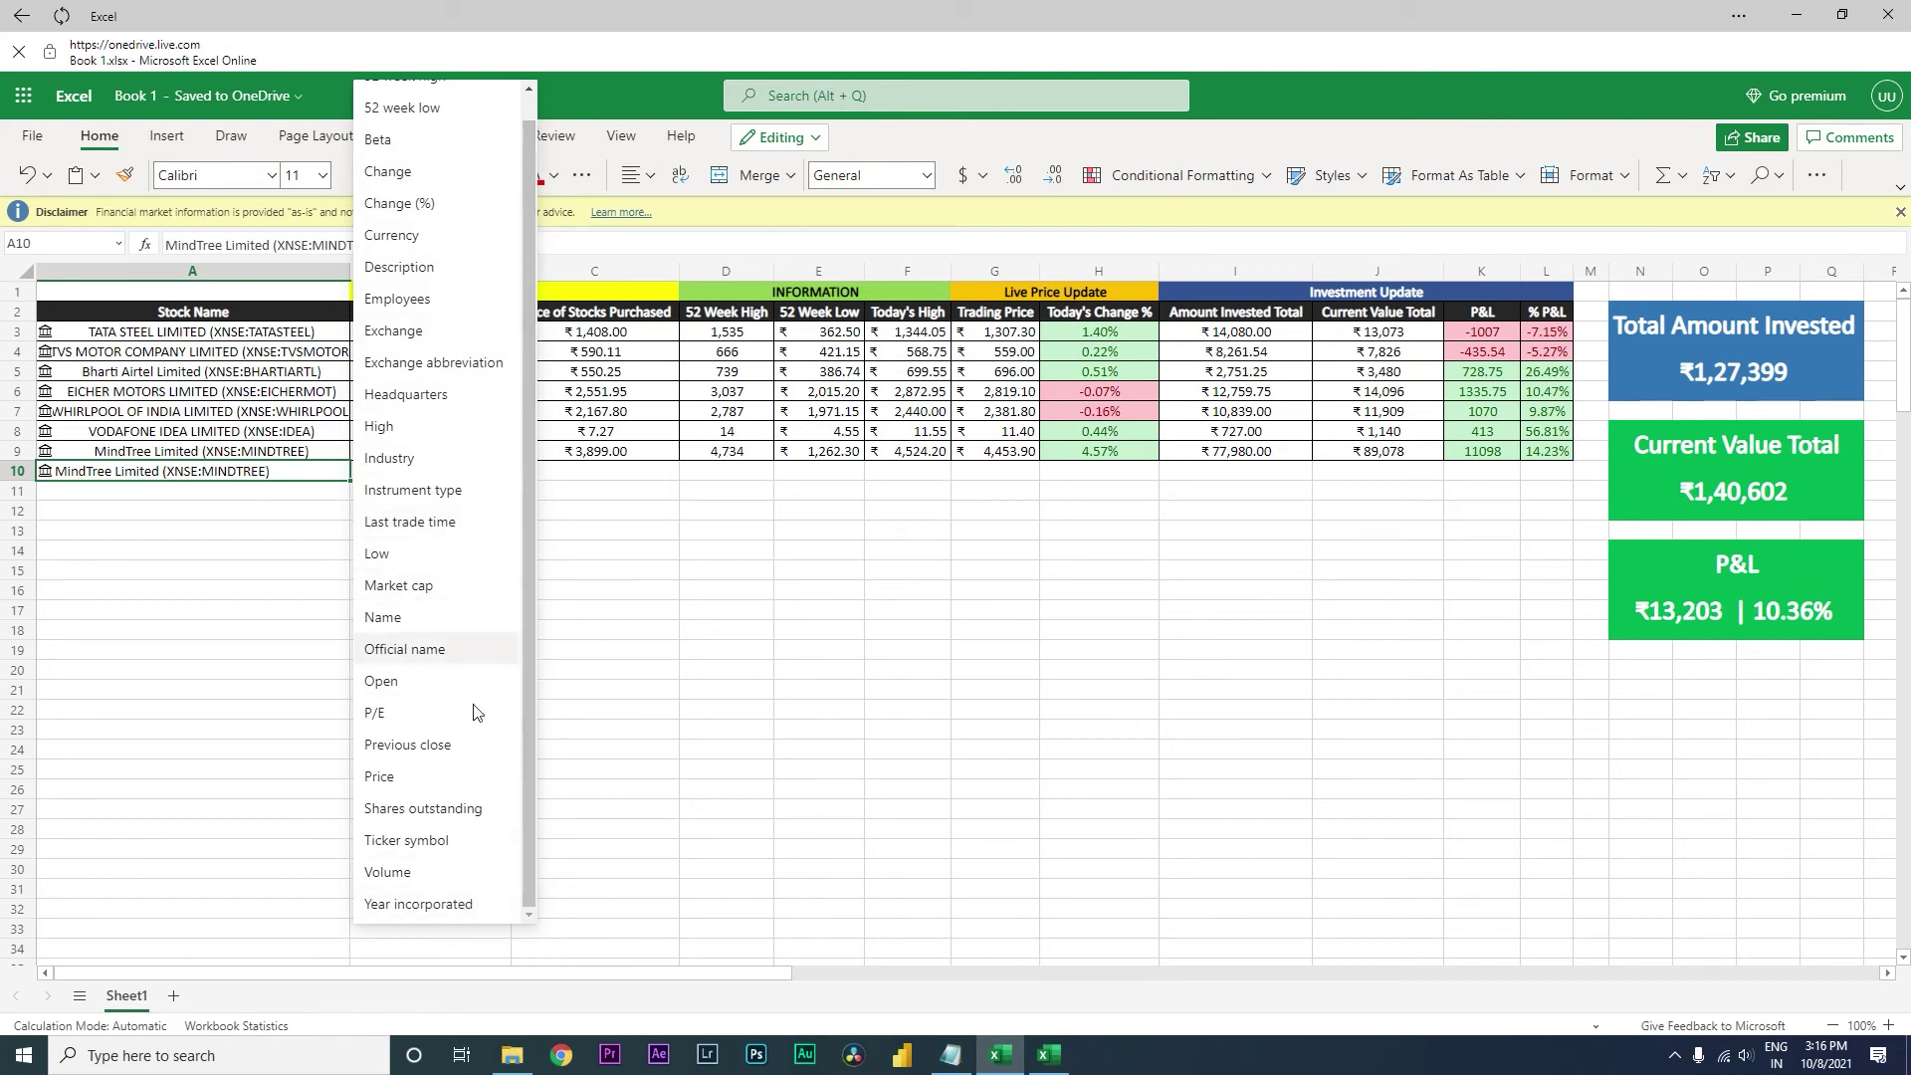
{"action": "scroll", "coordinate": [529, 524], "scroll_direction": "up", "scroll_amount": 1}
{"action": "left_click", "coordinate": [493, 517]}
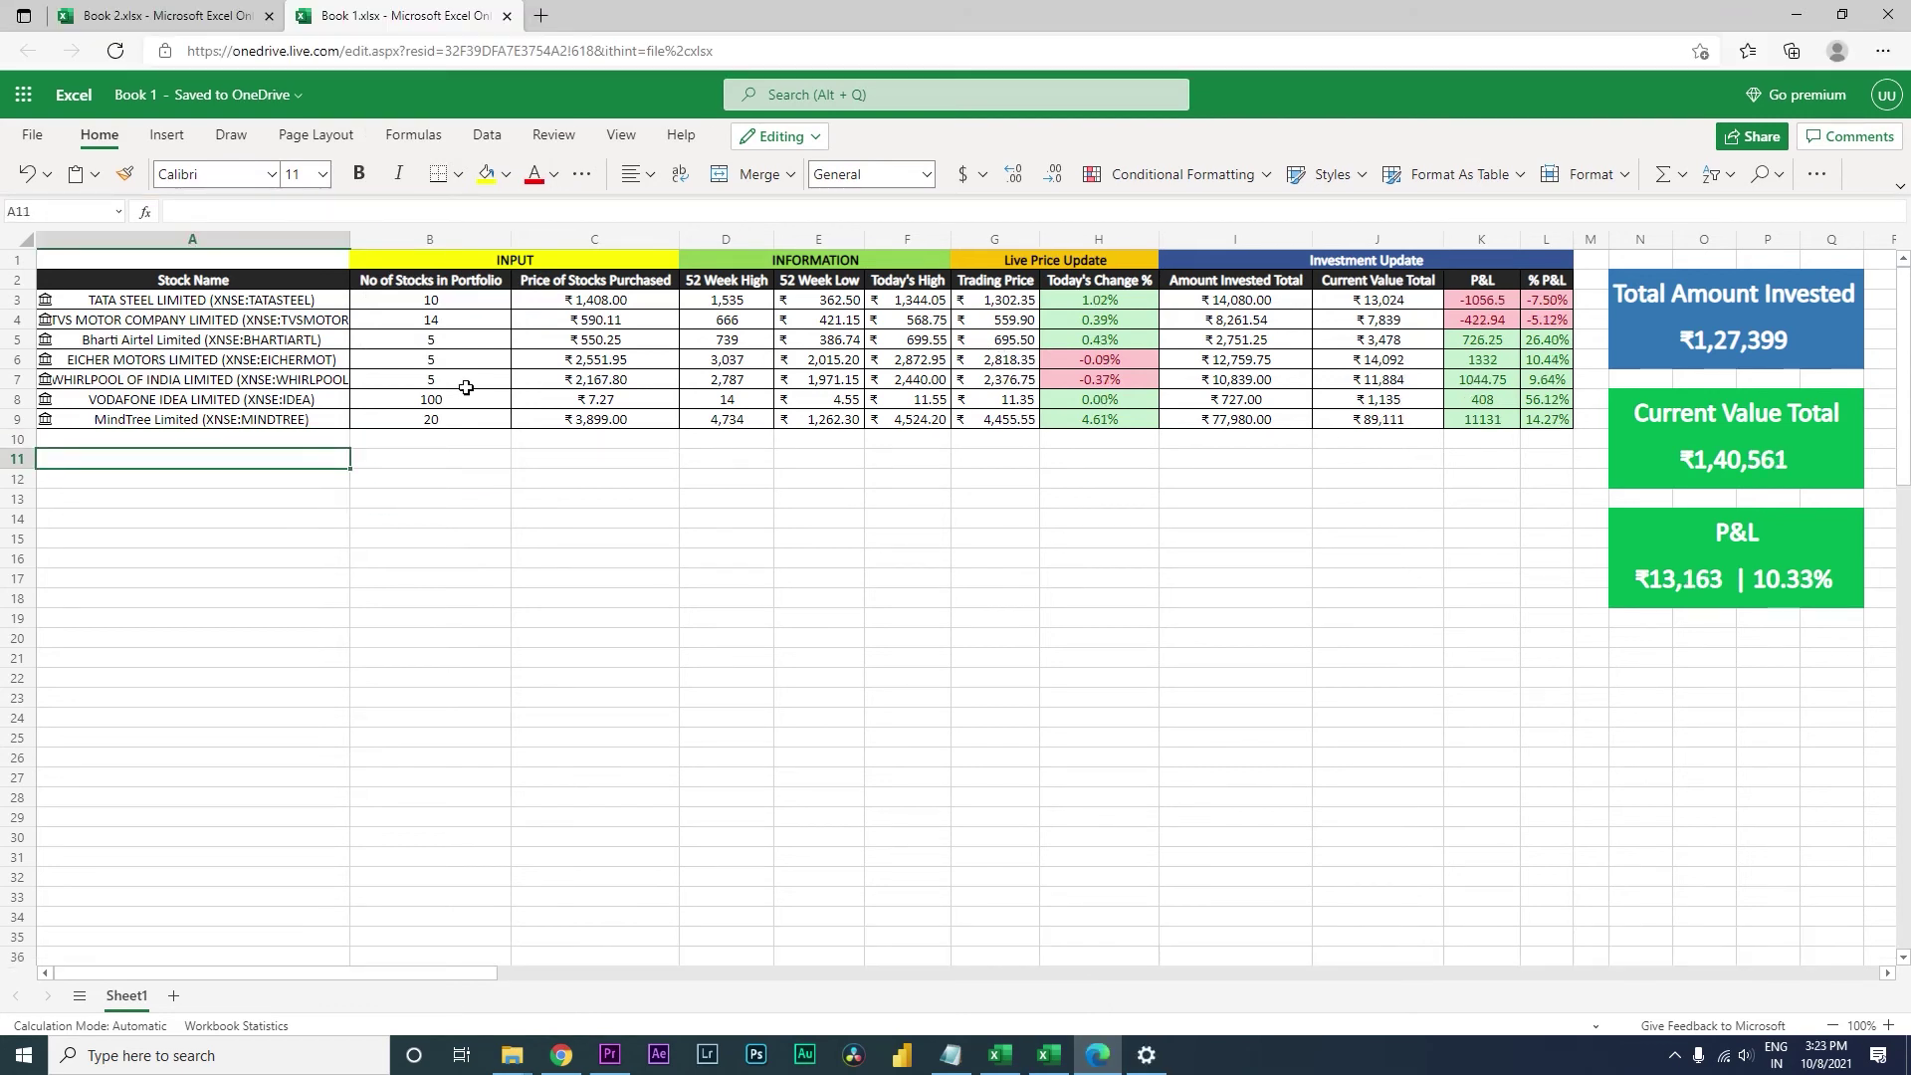
Refresh the linked stock data from the Whirlpool cell's Data Type menu.
{"action": "right_click", "coordinate": [261, 387]}
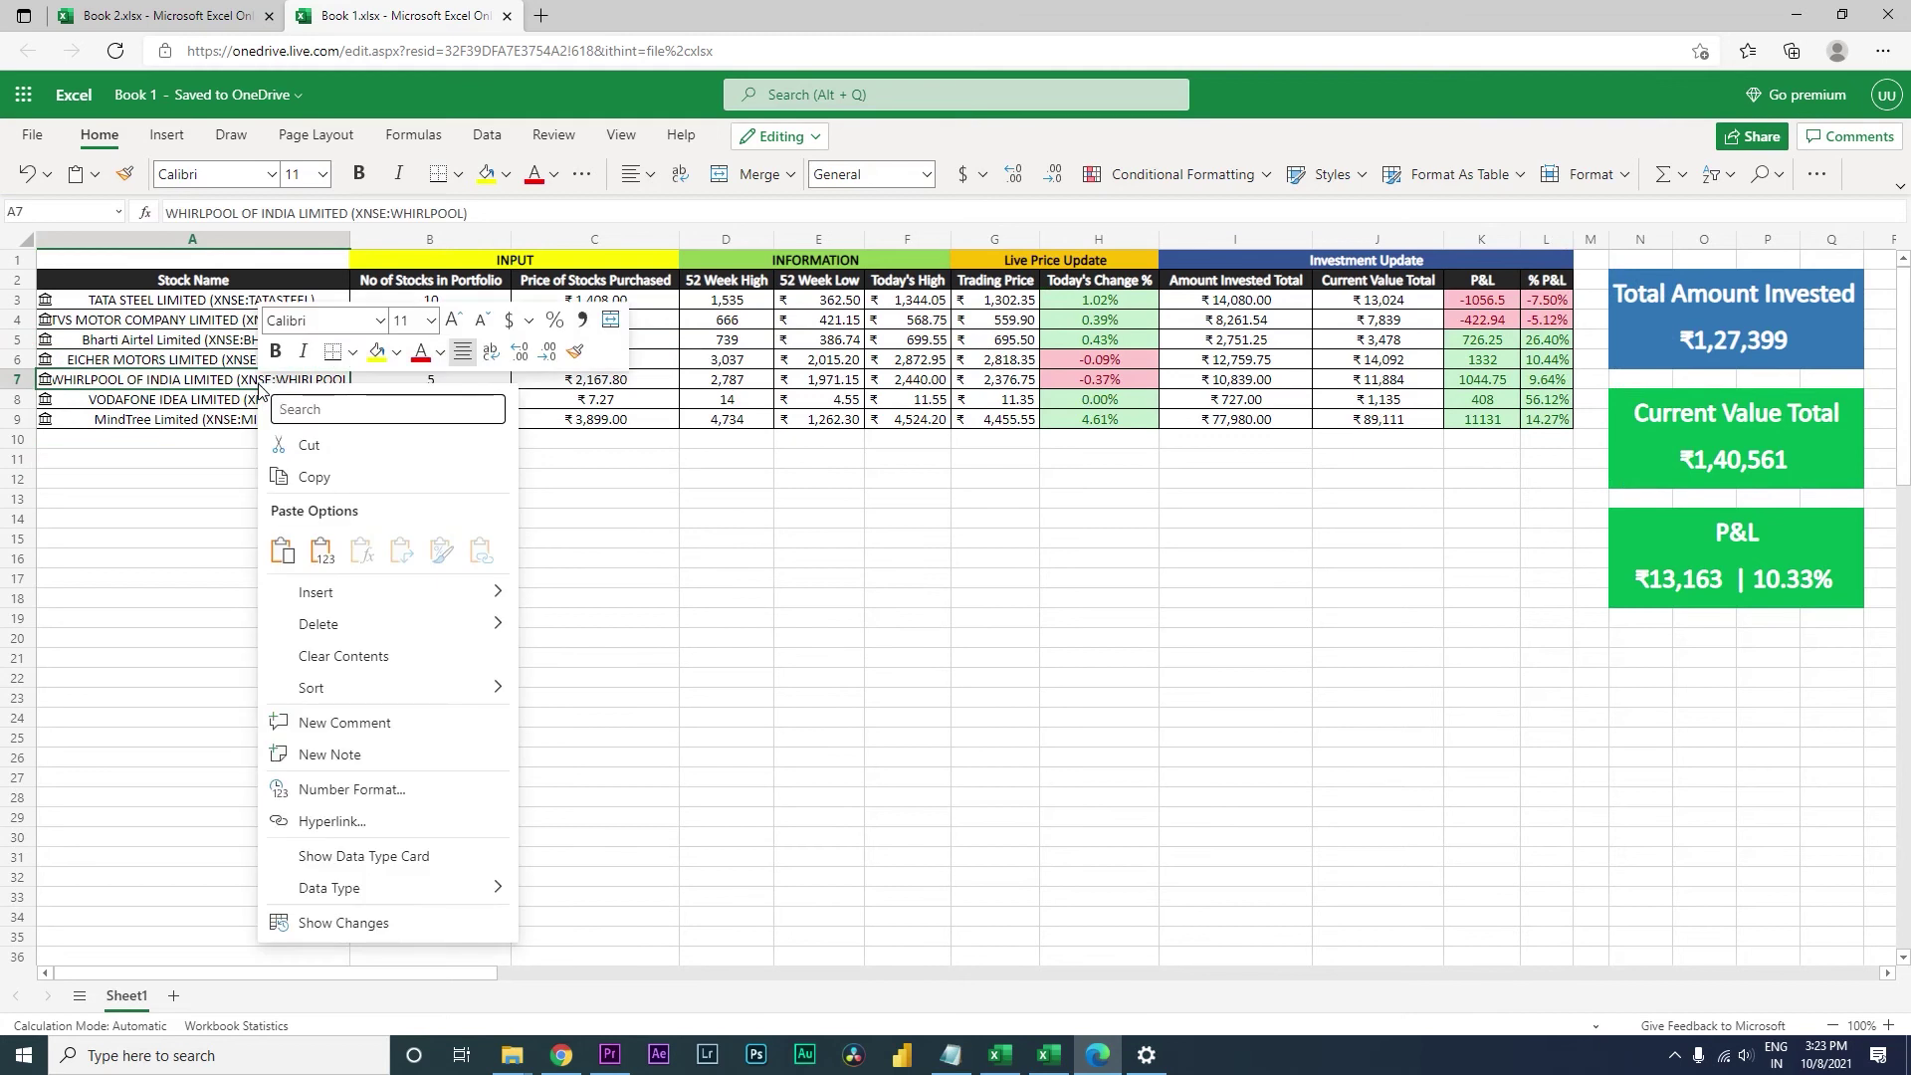
{"action": "mouse_move", "coordinate": [488, 888]}
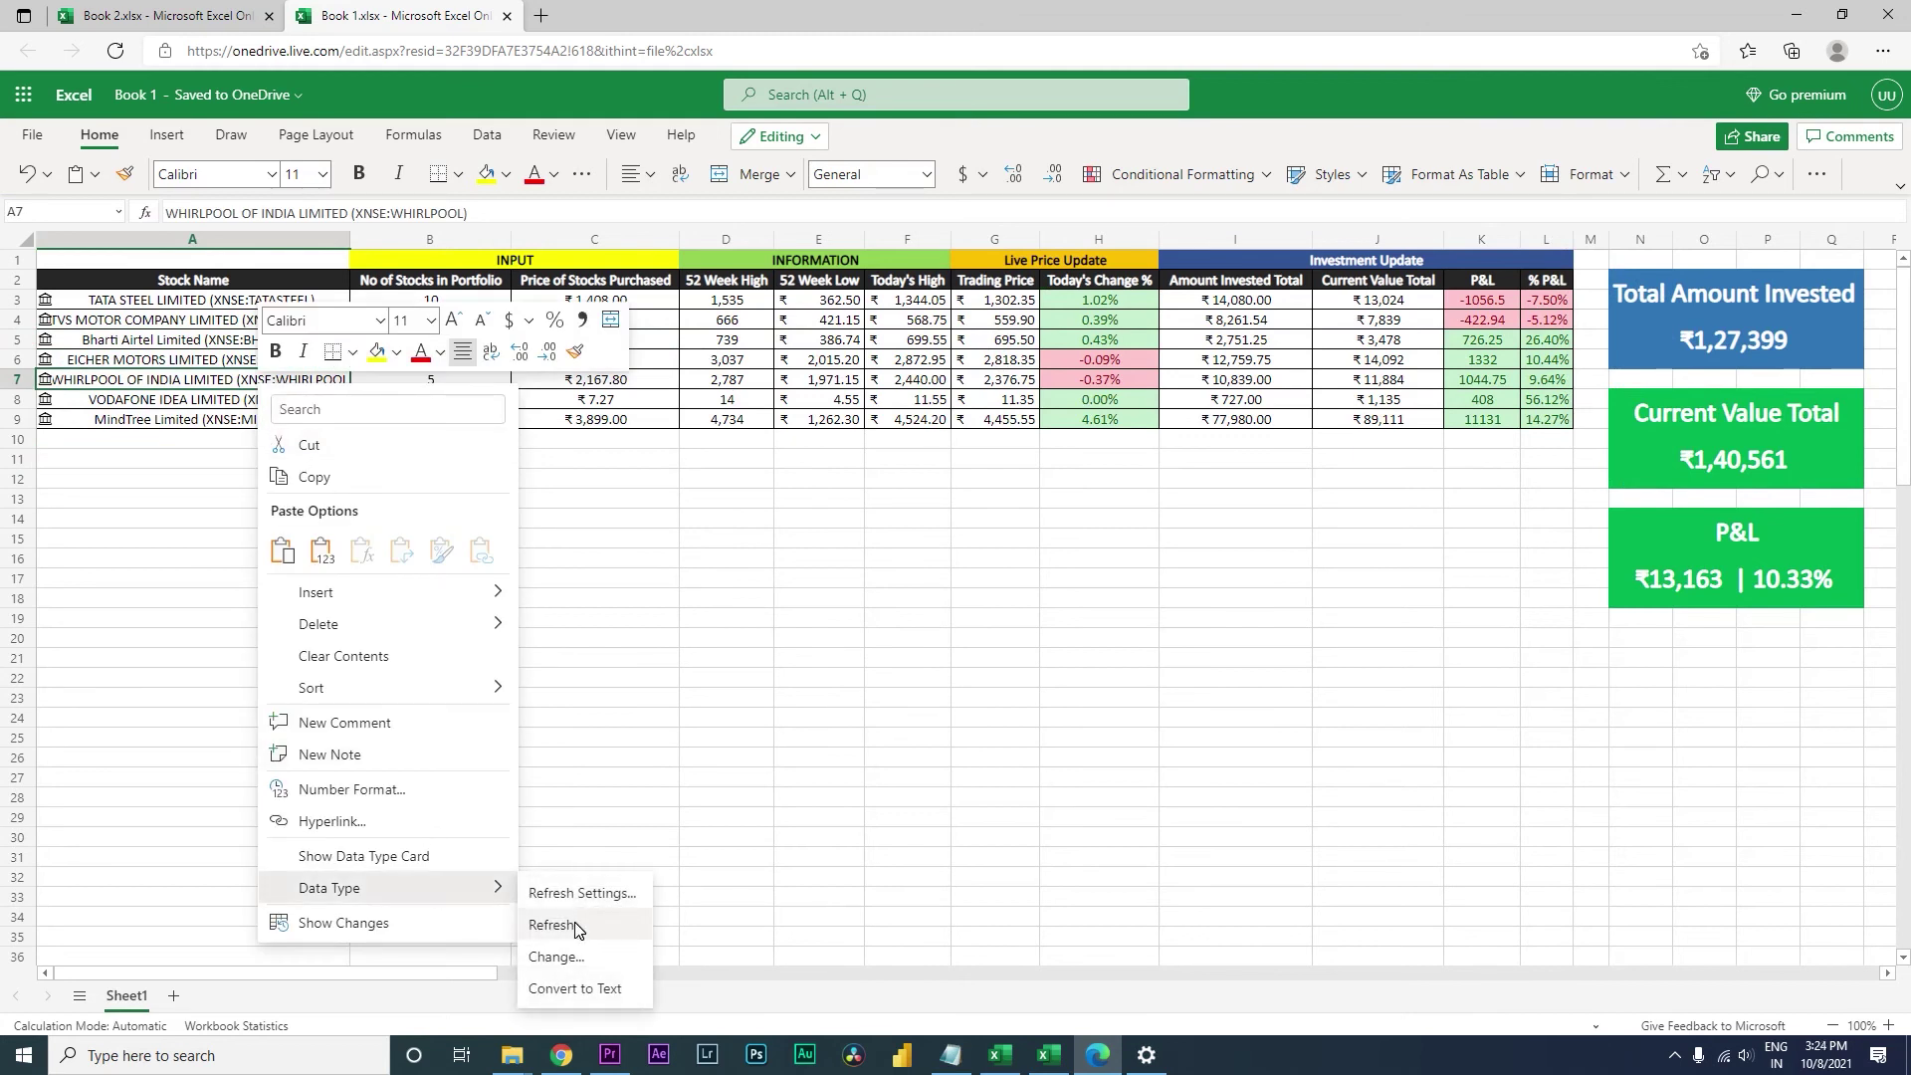
{"action": "left_click", "coordinate": [577, 926]}
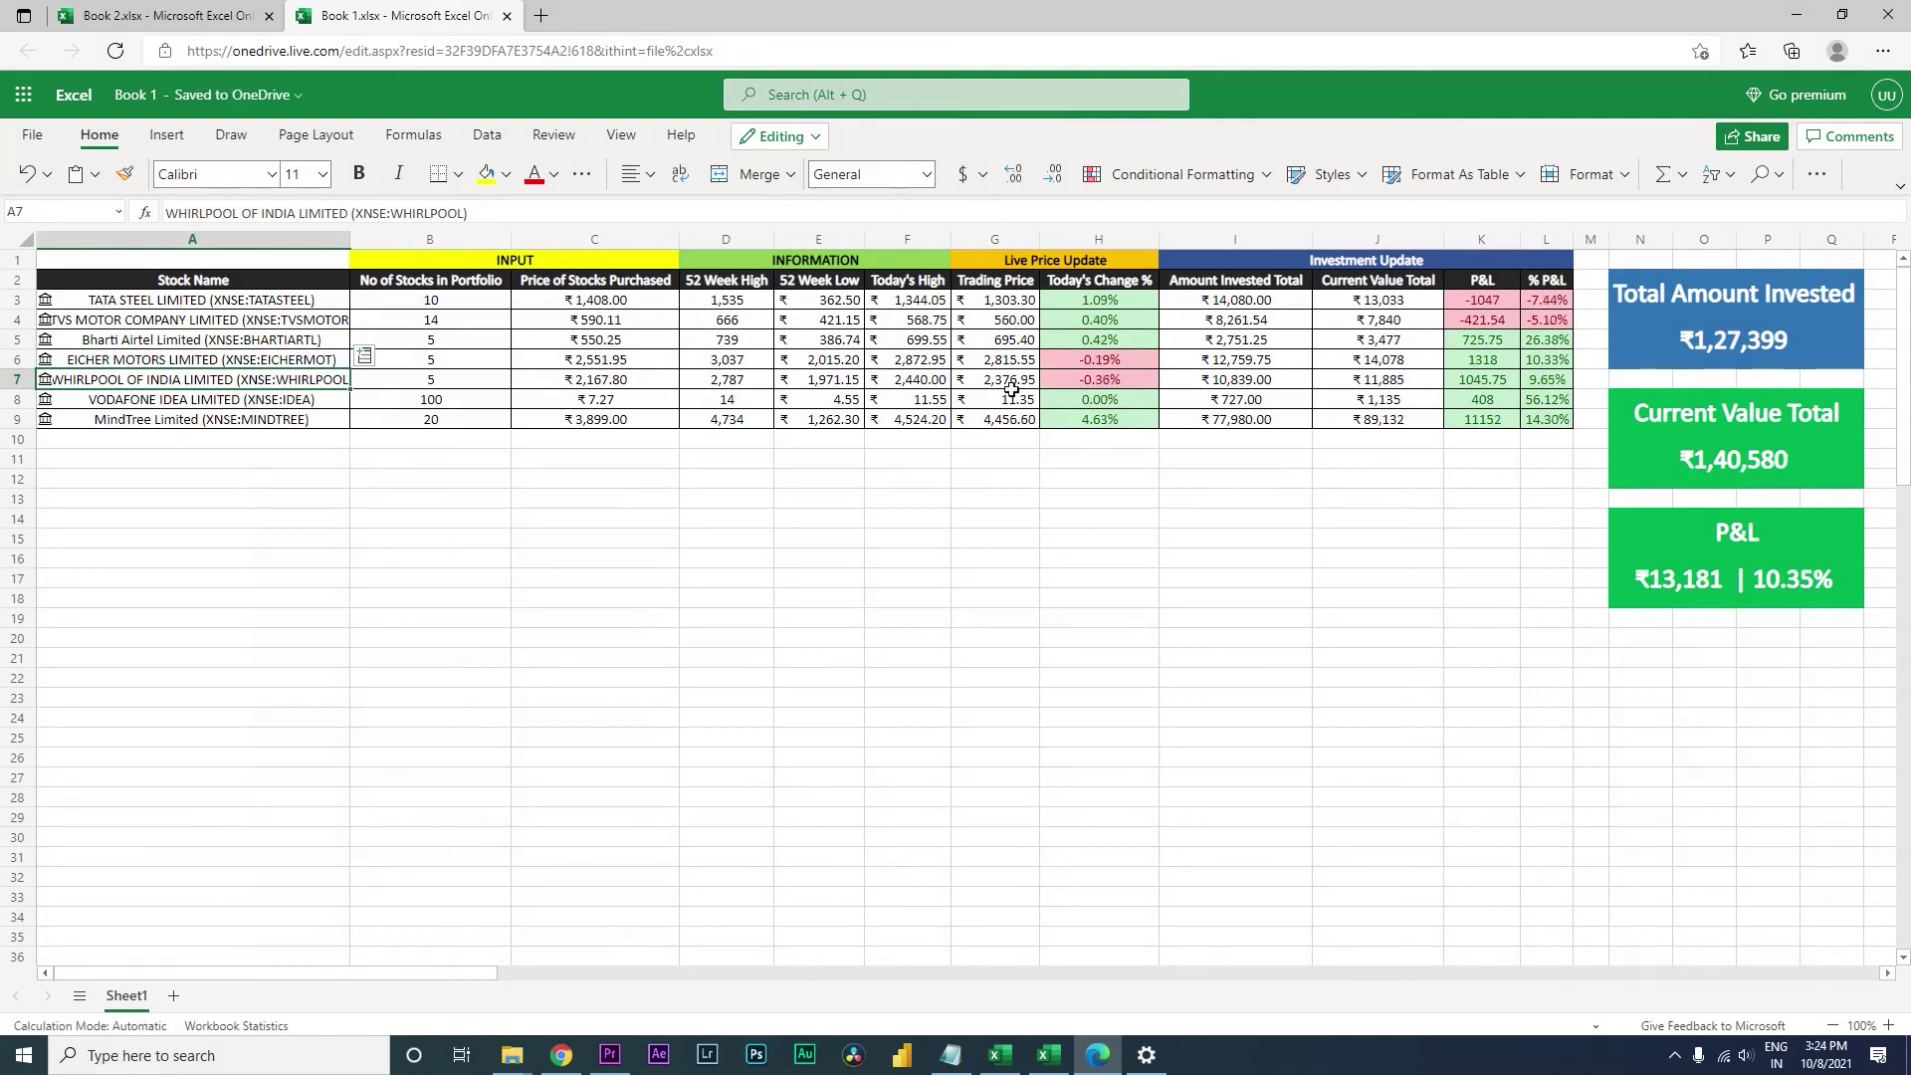
Set the Stocks data refresh setting to Manually and close the settings pane.
{"action": "right_click", "coordinate": [270, 386]}
{"action": "mouse_move", "coordinate": [423, 890]}
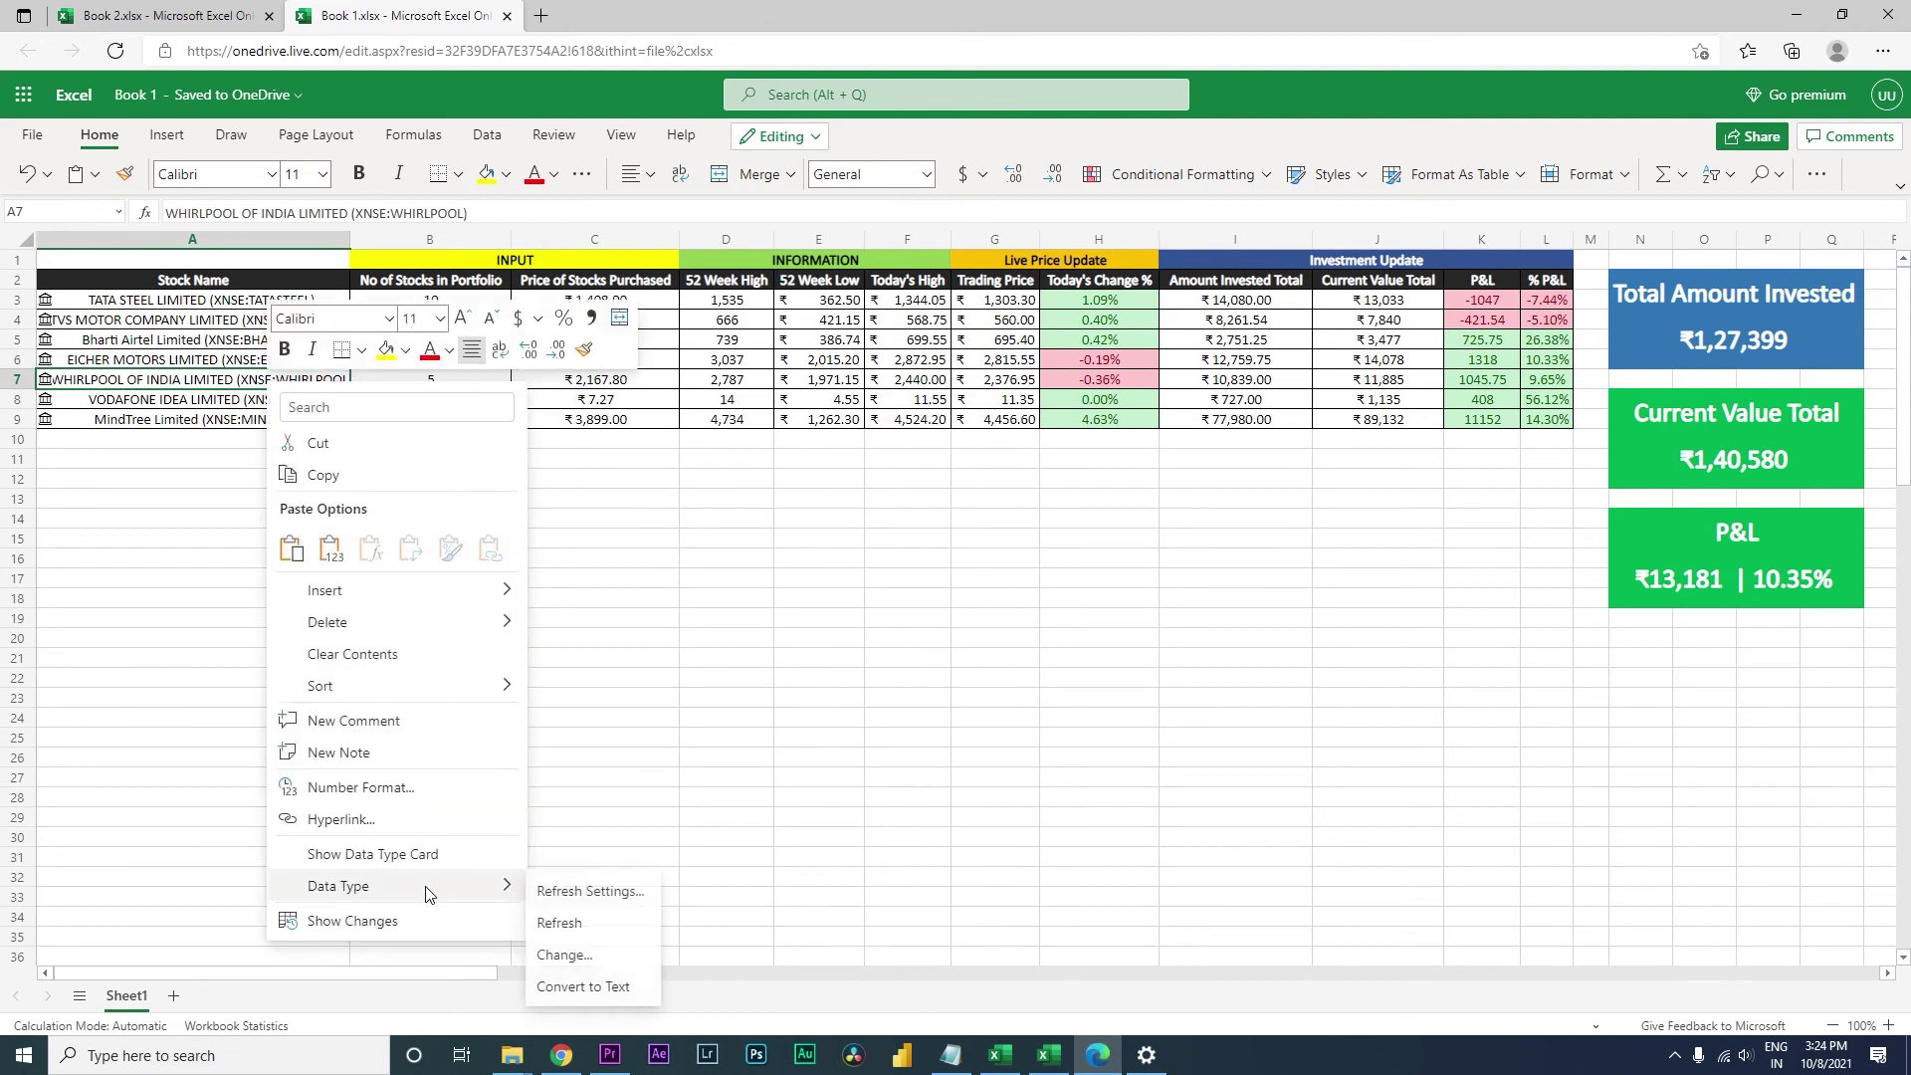
{"action": "left_click", "coordinate": [628, 902]}
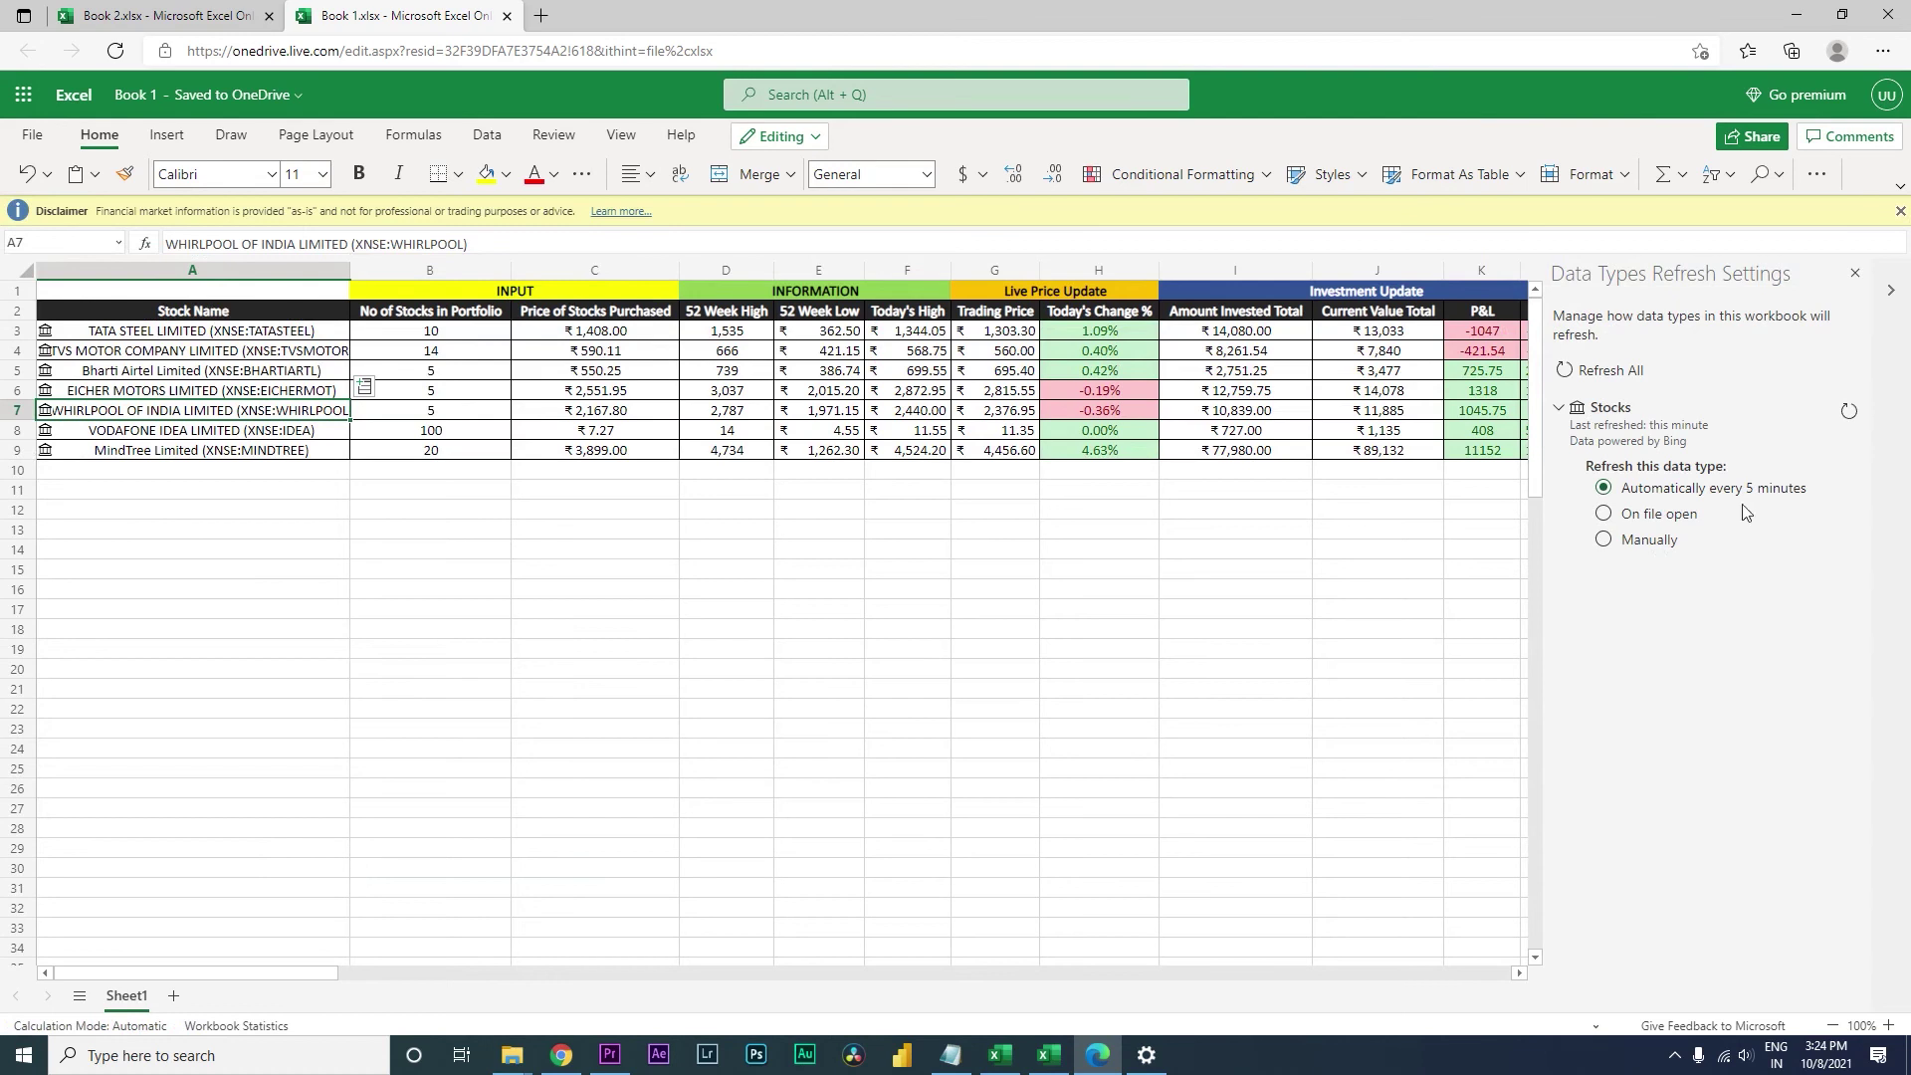
{"action": "left_click", "coordinate": [1658, 524]}
{"action": "left_click", "coordinate": [1662, 540]}
{"action": "right_click", "coordinate": [303, 412]}
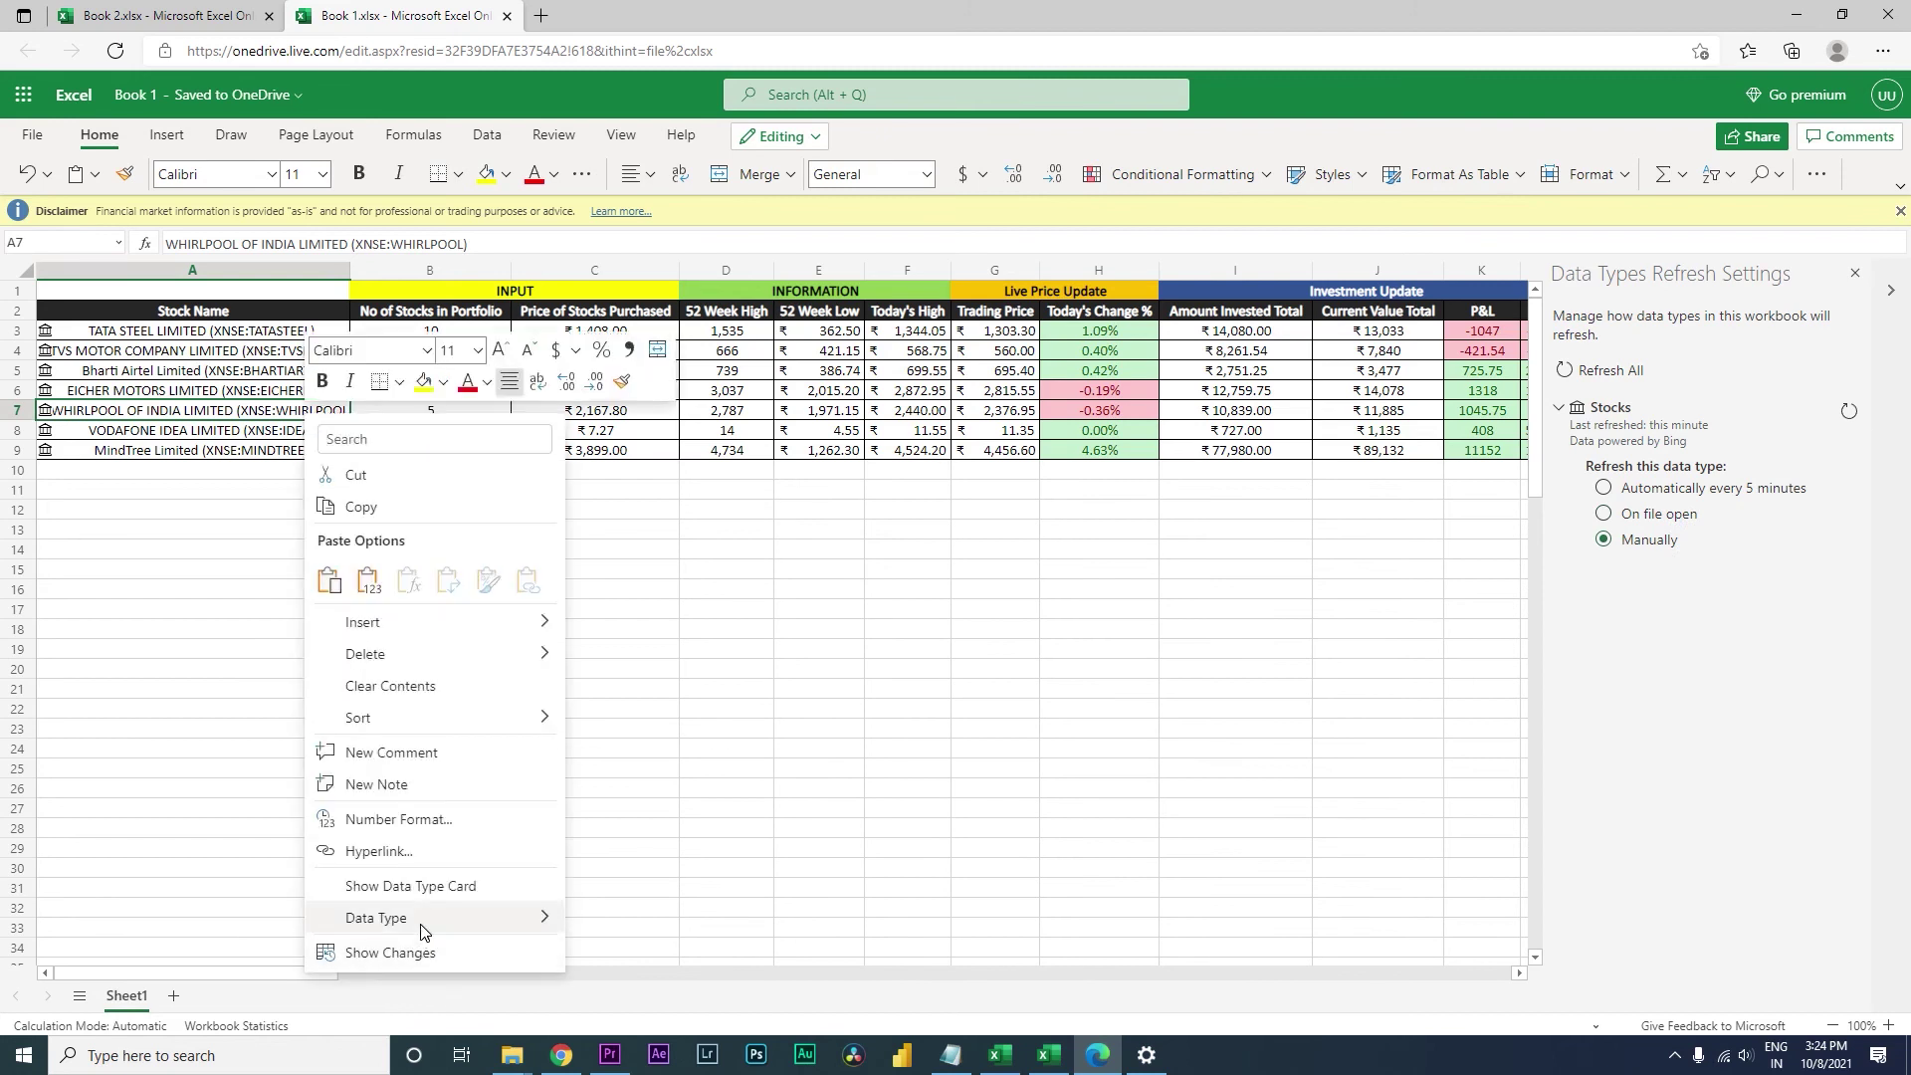
{"action": "mouse_move", "coordinate": [528, 917]}
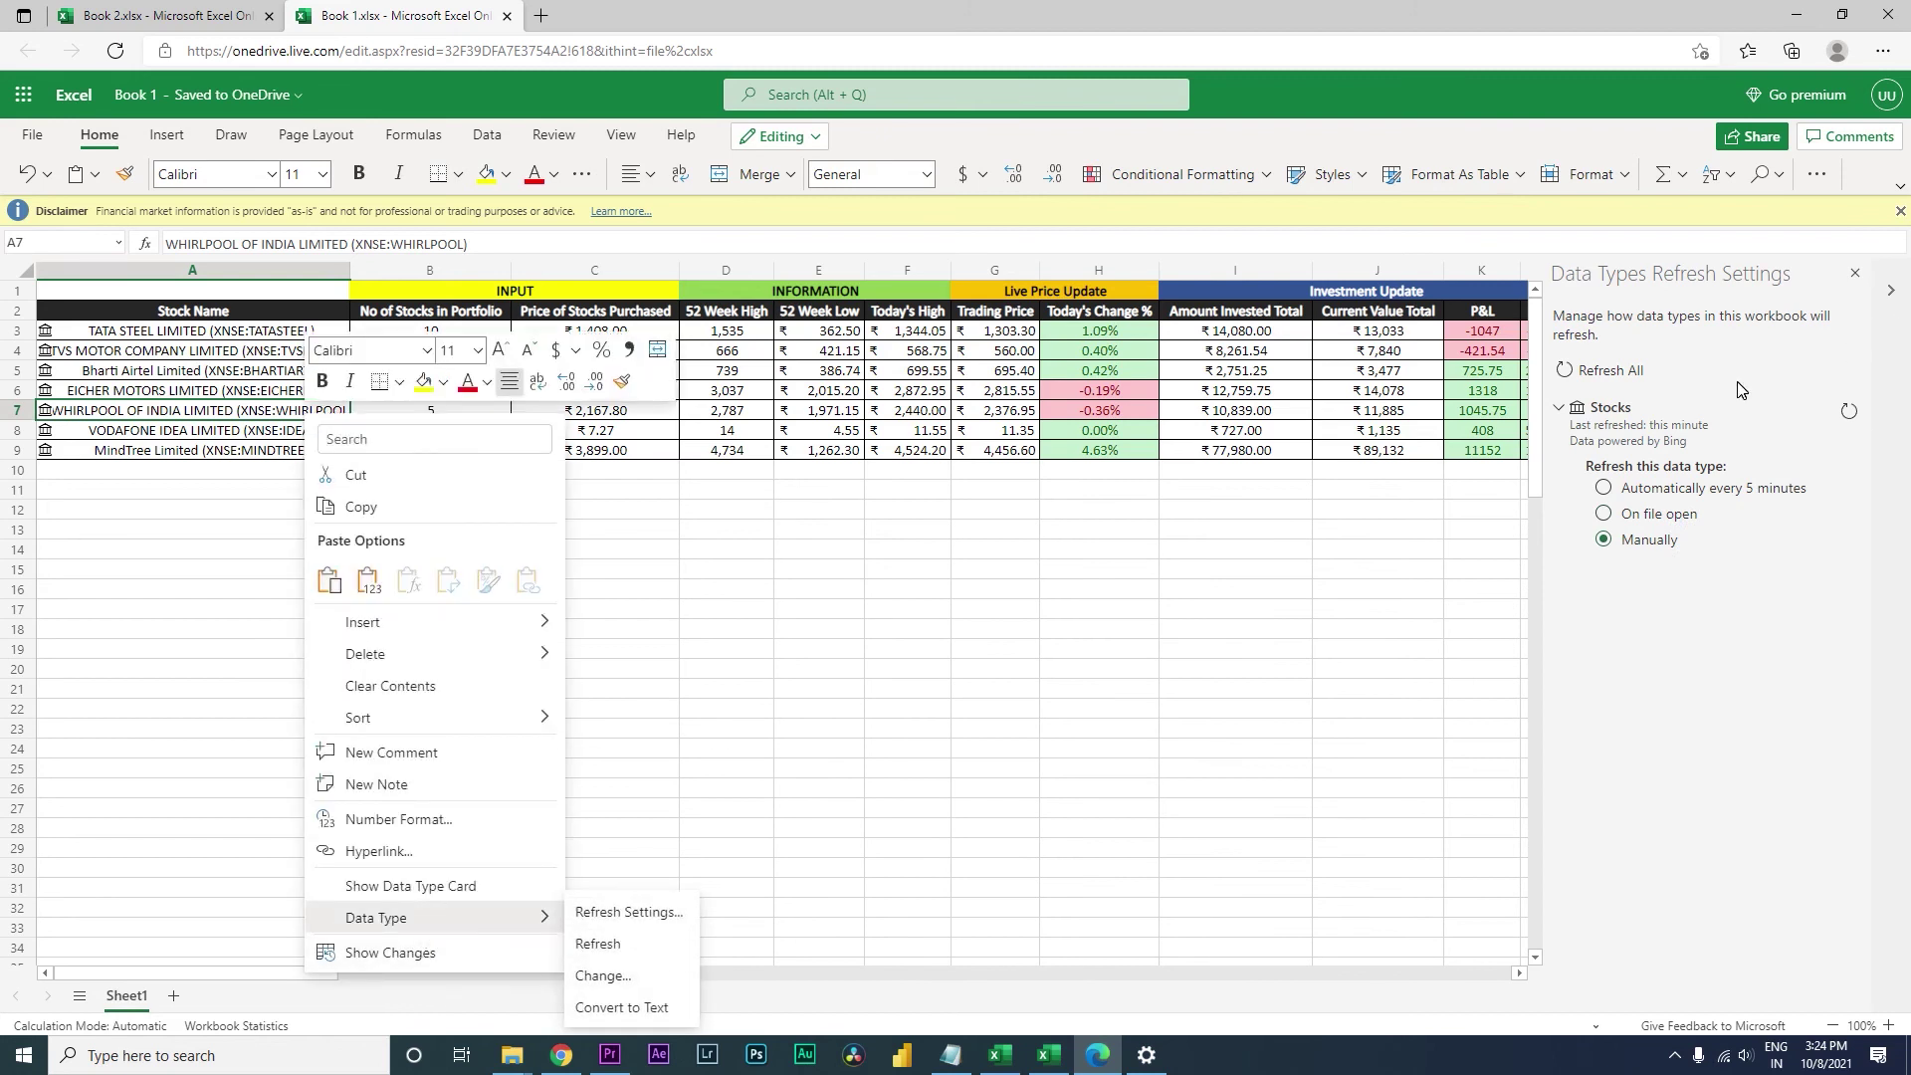
{"action": "left_click", "coordinate": [1856, 276]}
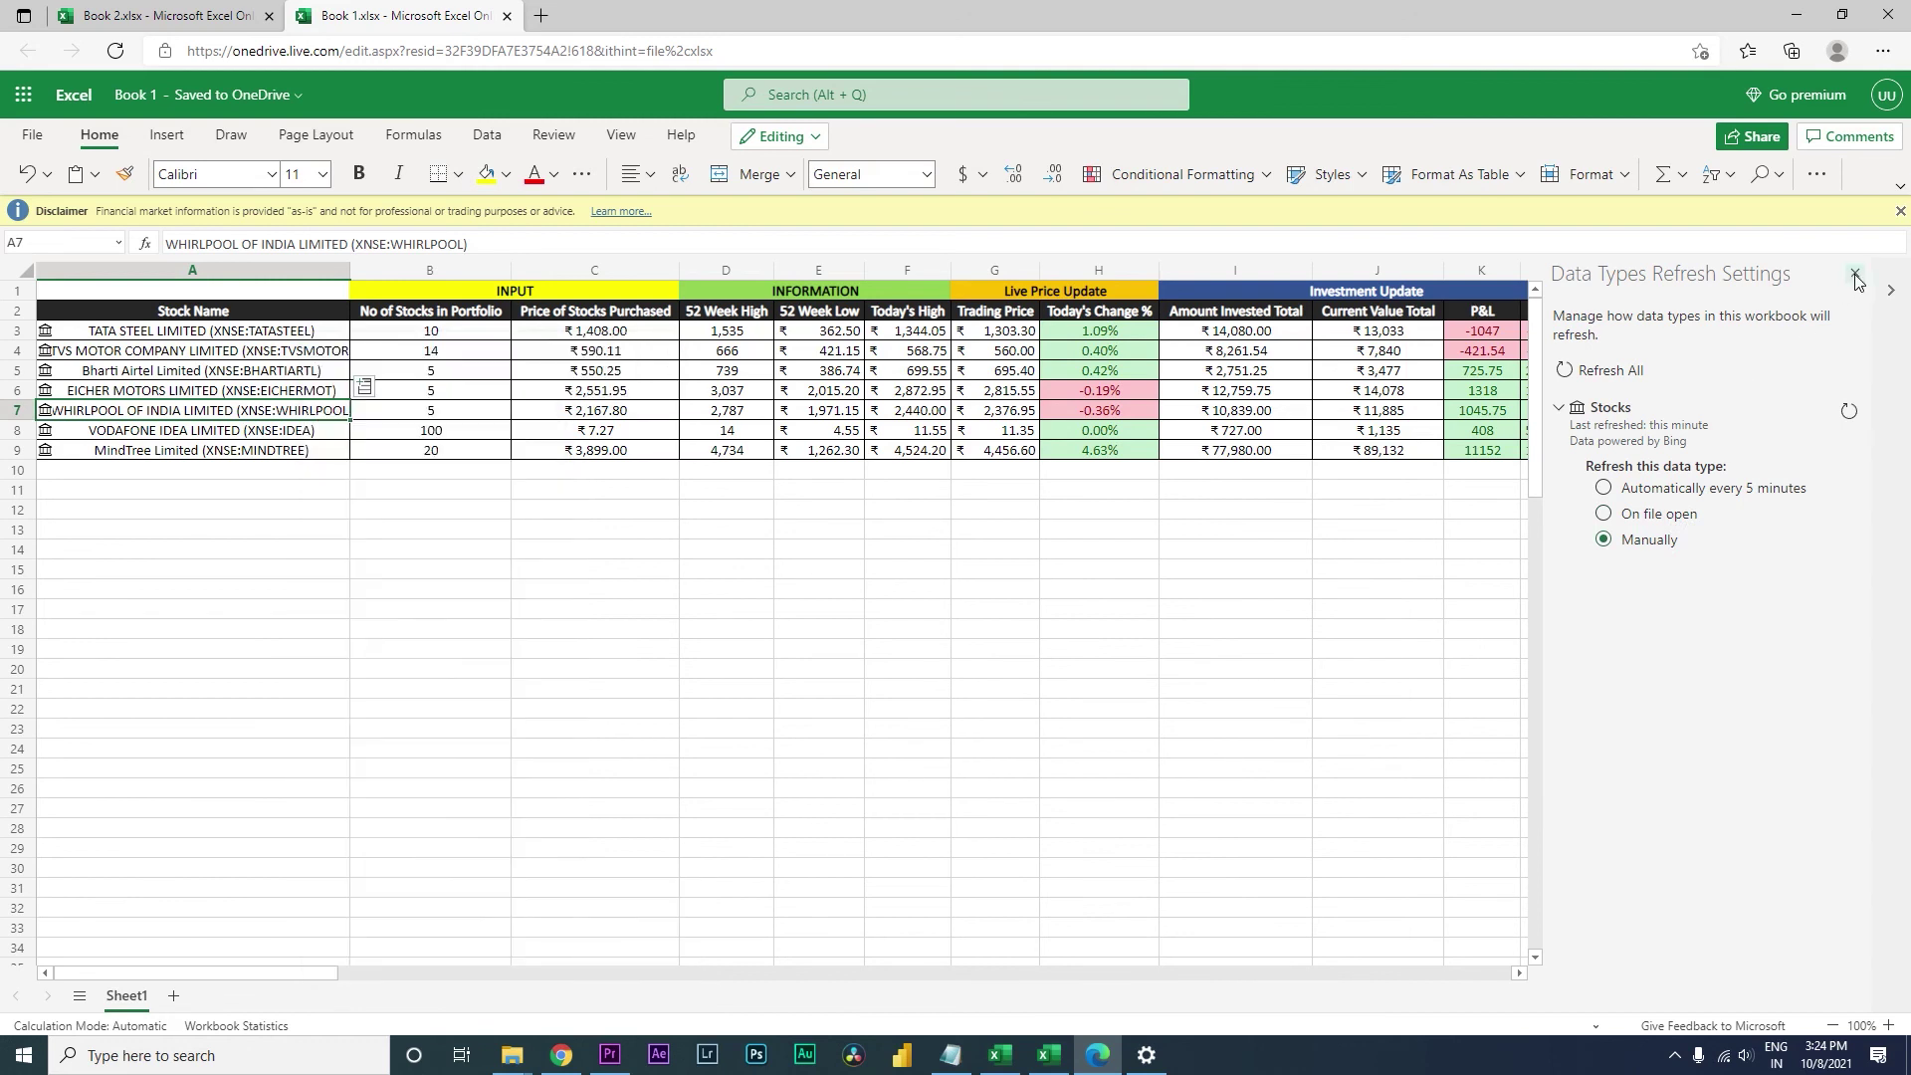
{"action": "left_click", "coordinate": [1856, 276]}
Type Infosys in A10 and link it to INFOSYS LIMITED on the National Stock Exchange.
{"action": "left_click", "coordinate": [170, 507]}
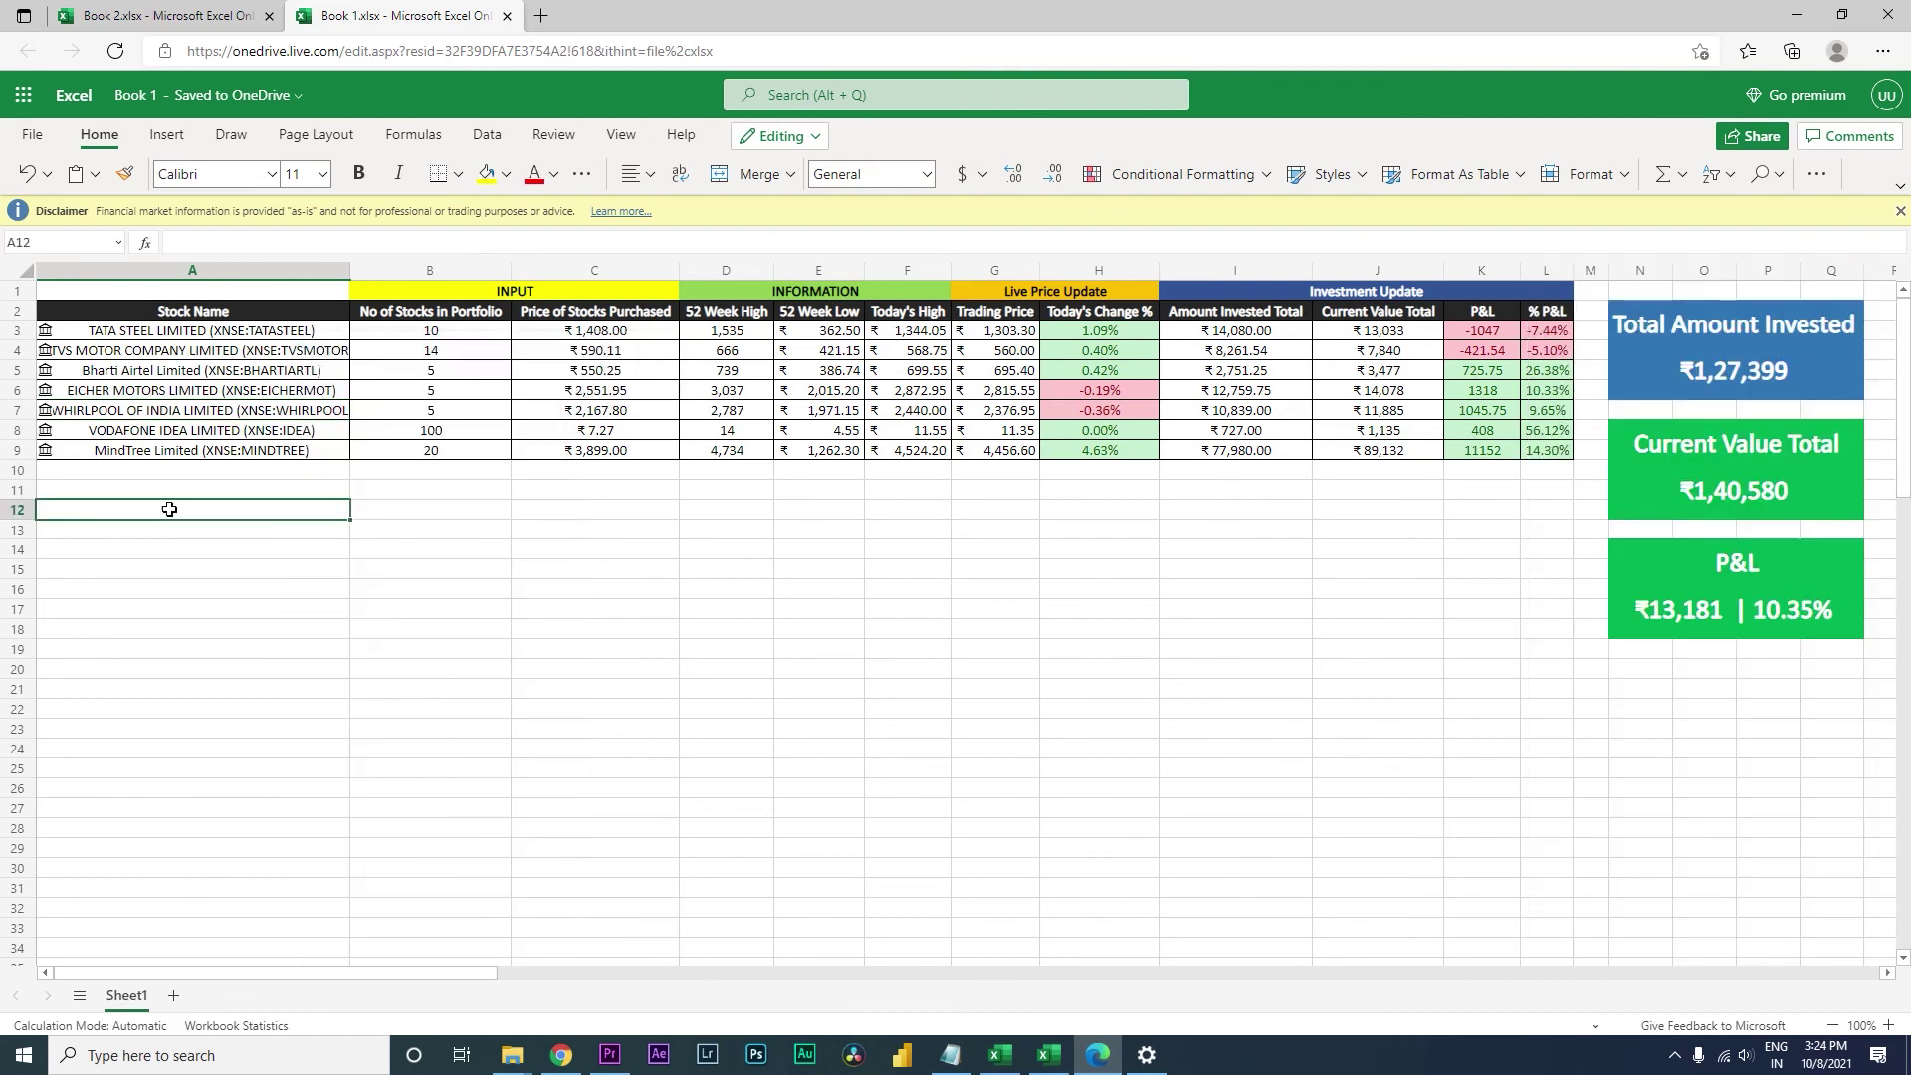
{"action": "left_click", "coordinate": [190, 498]}
{"action": "key", "text": "Up"}
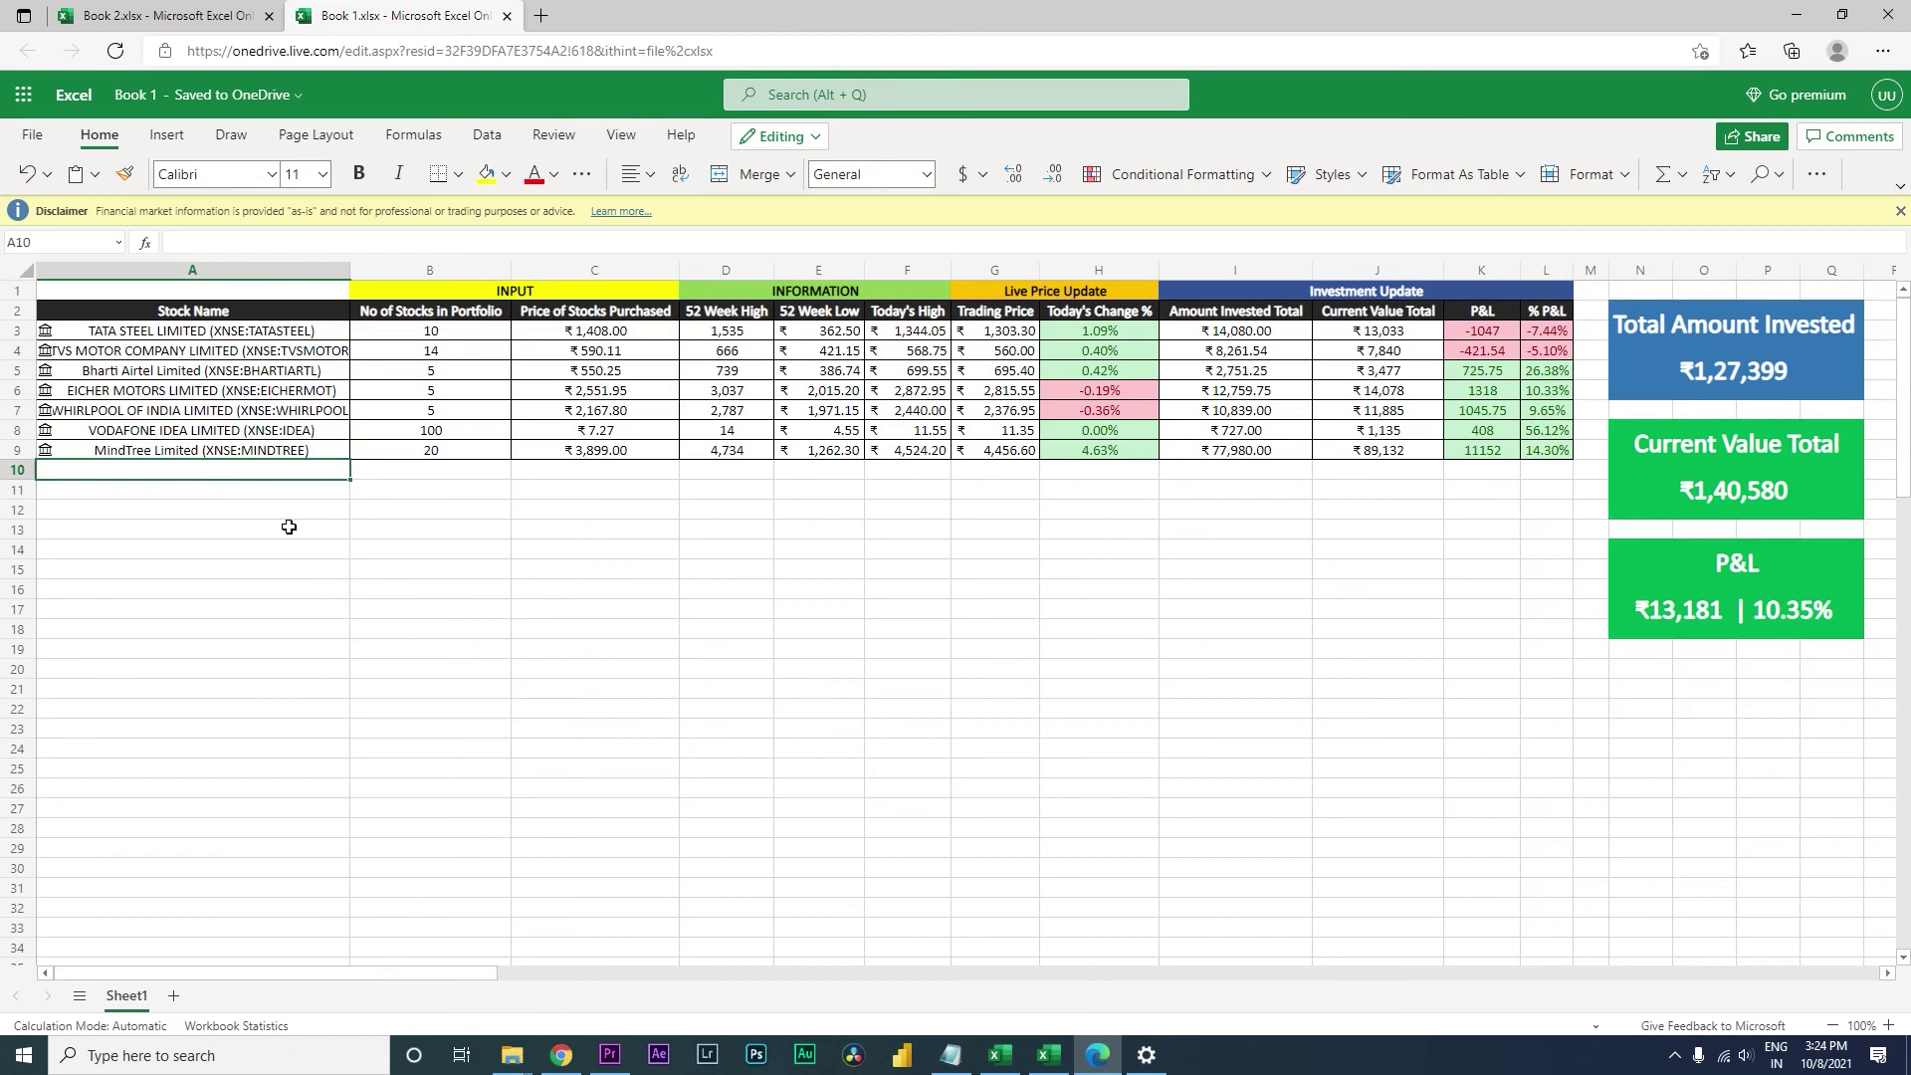
{"action": "type", "text": "Inf"}
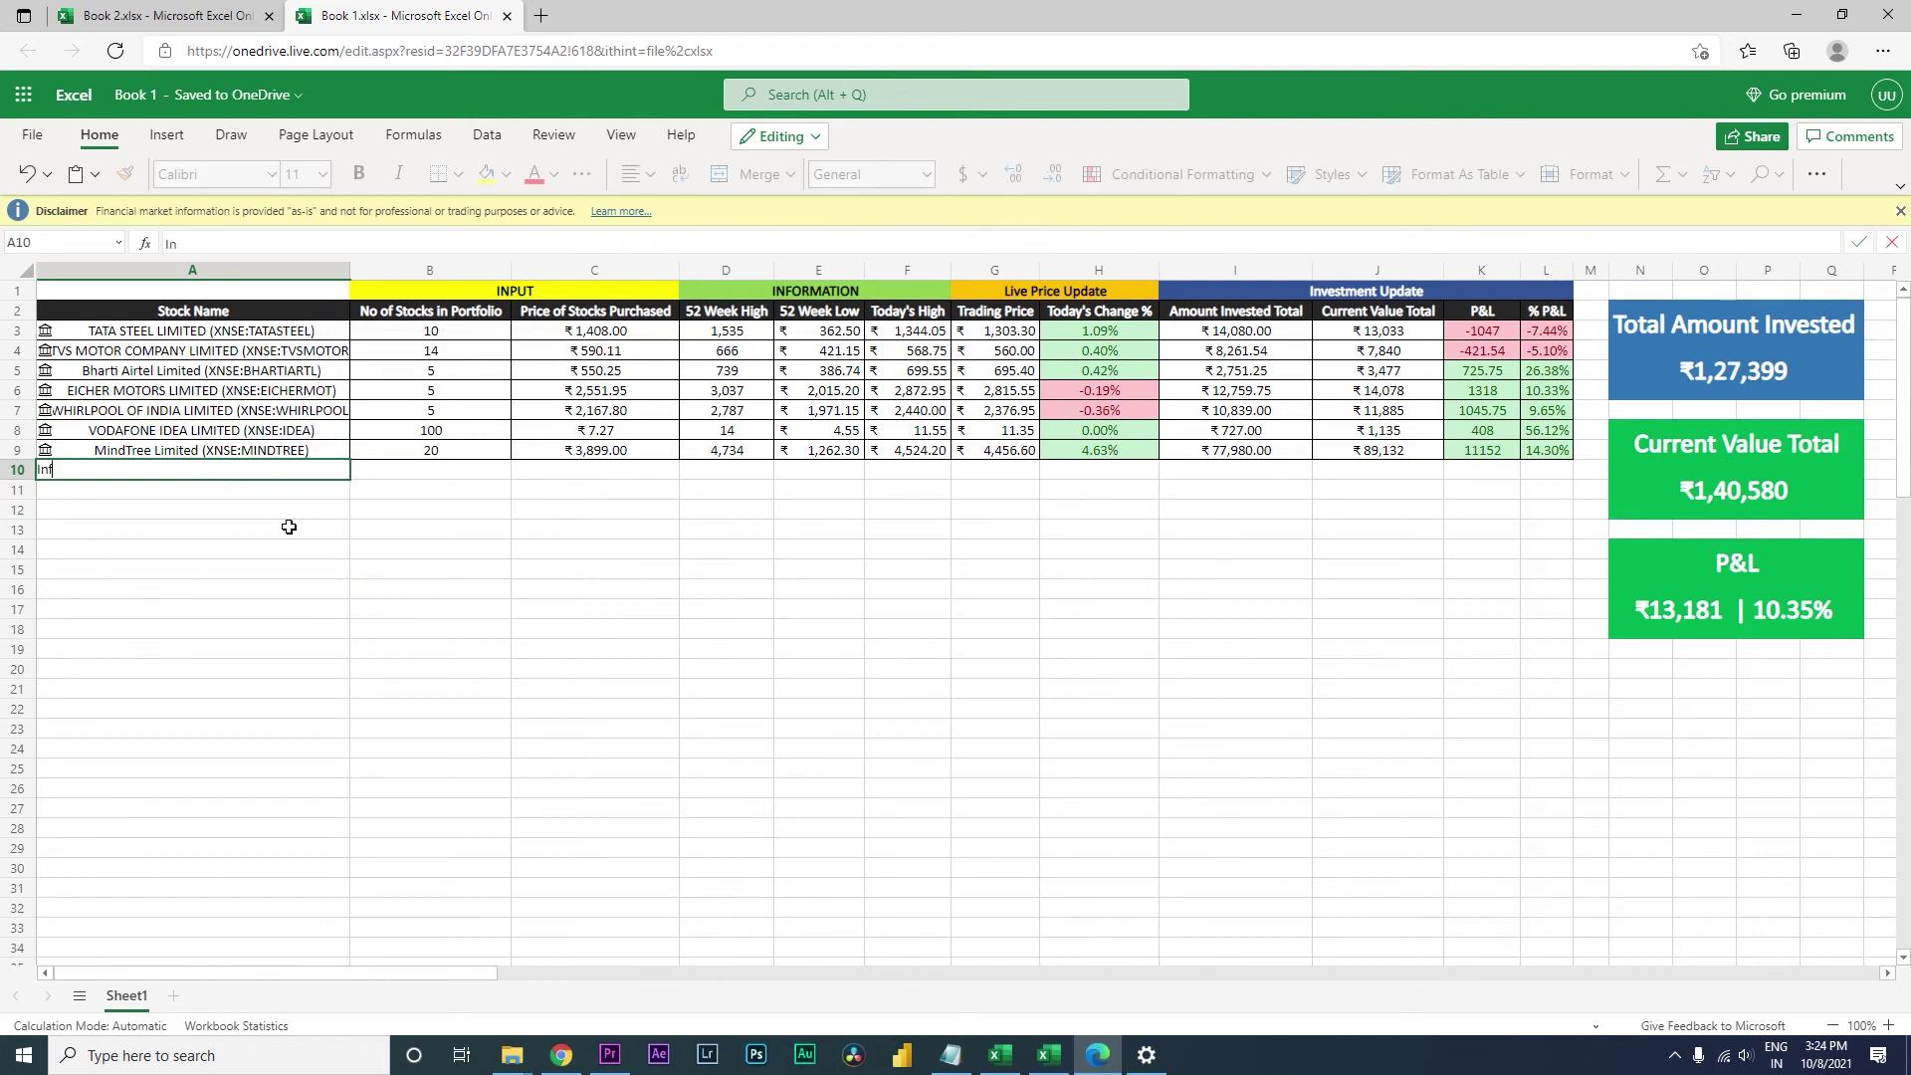
{"action": "type", "text": "osys"}
{"action": "key", "text": "ctrl+Return"}
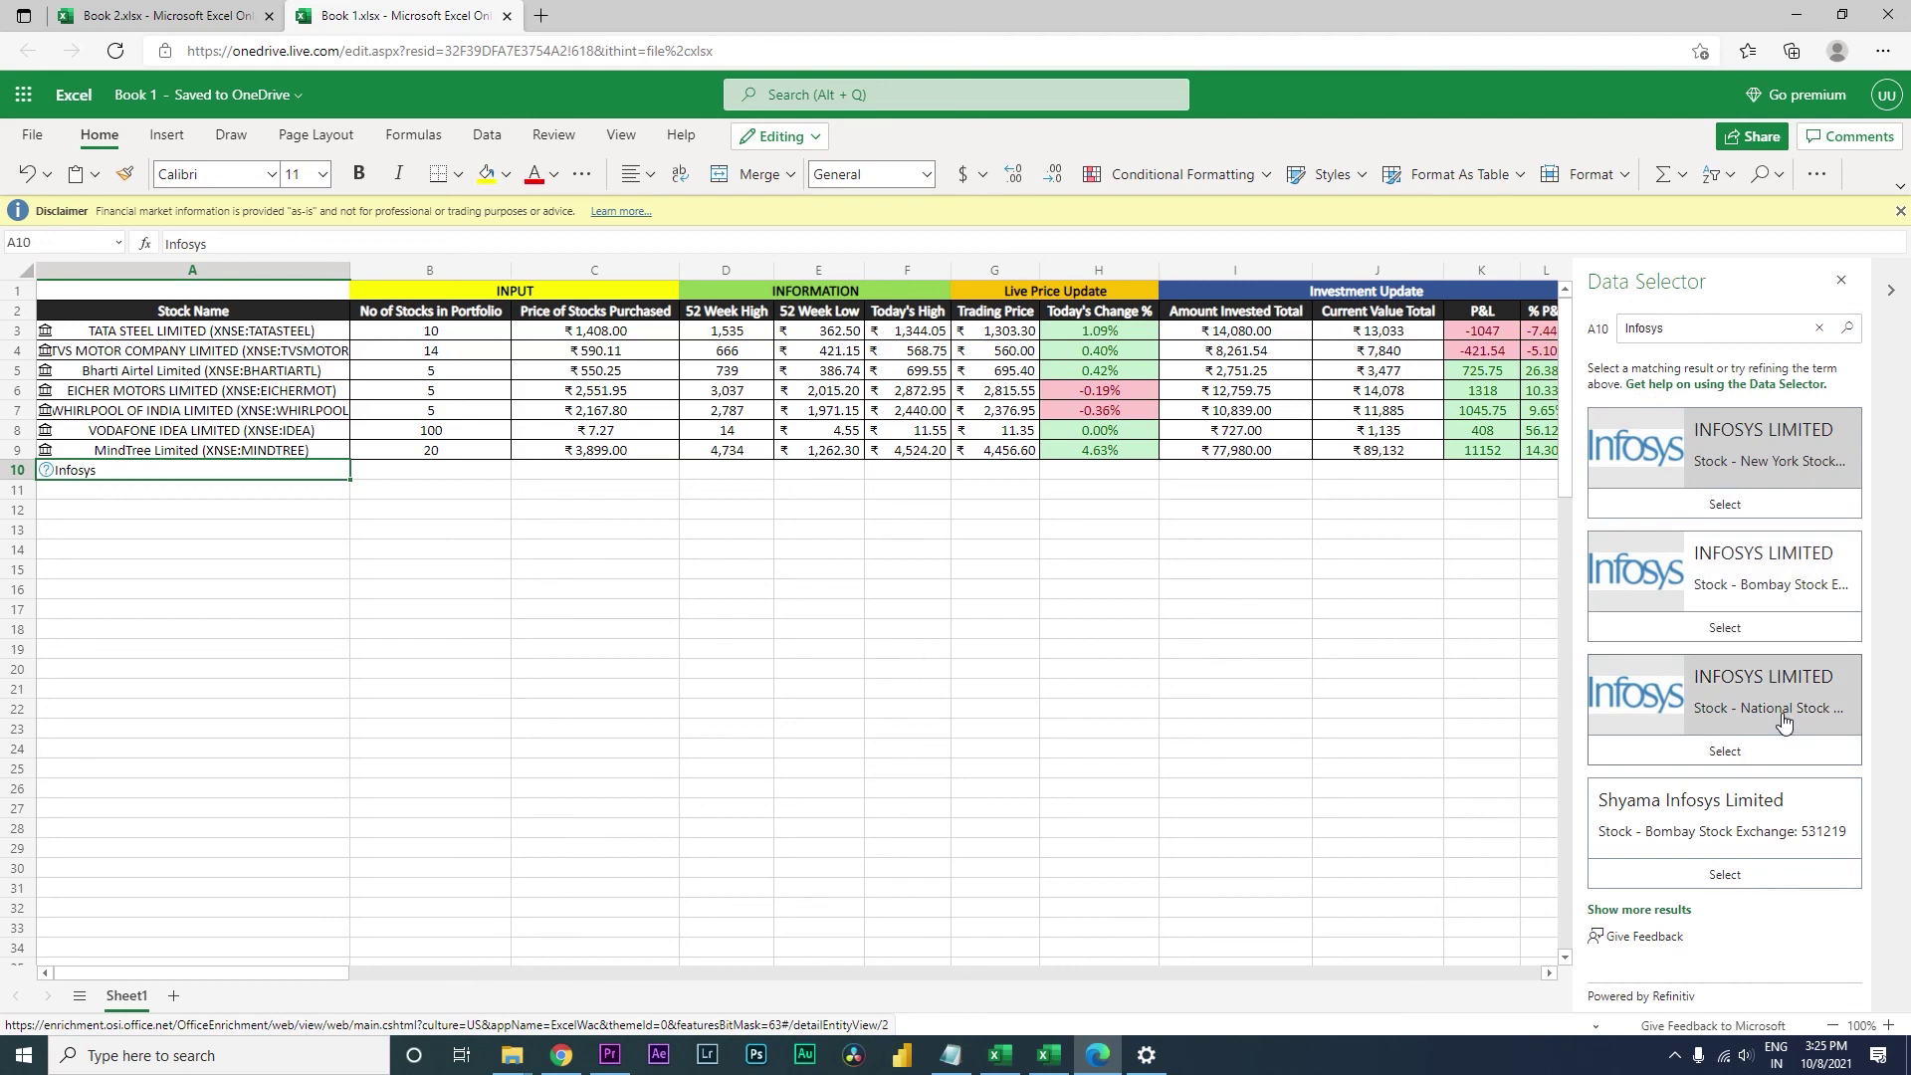
{"action": "left_click", "coordinate": [1741, 758]}
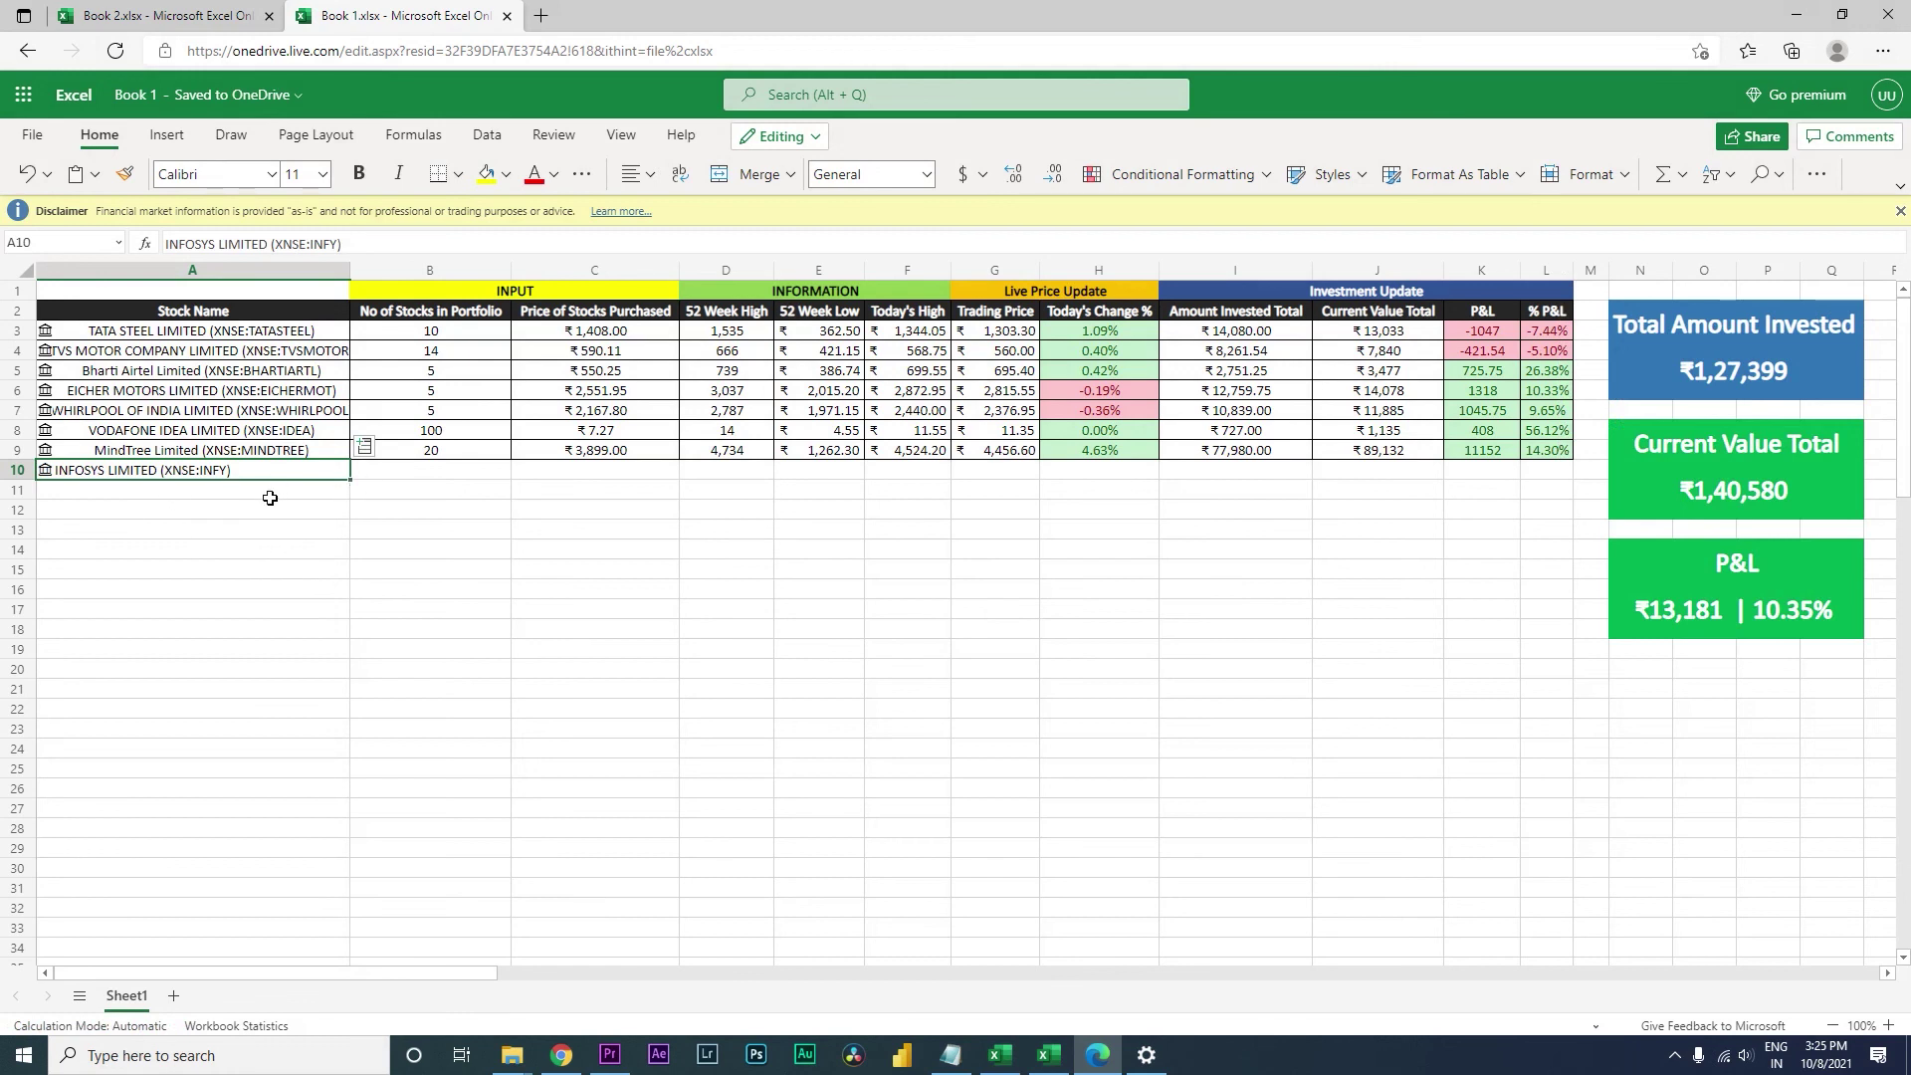
{"action": "left_click", "coordinate": [240, 527]}
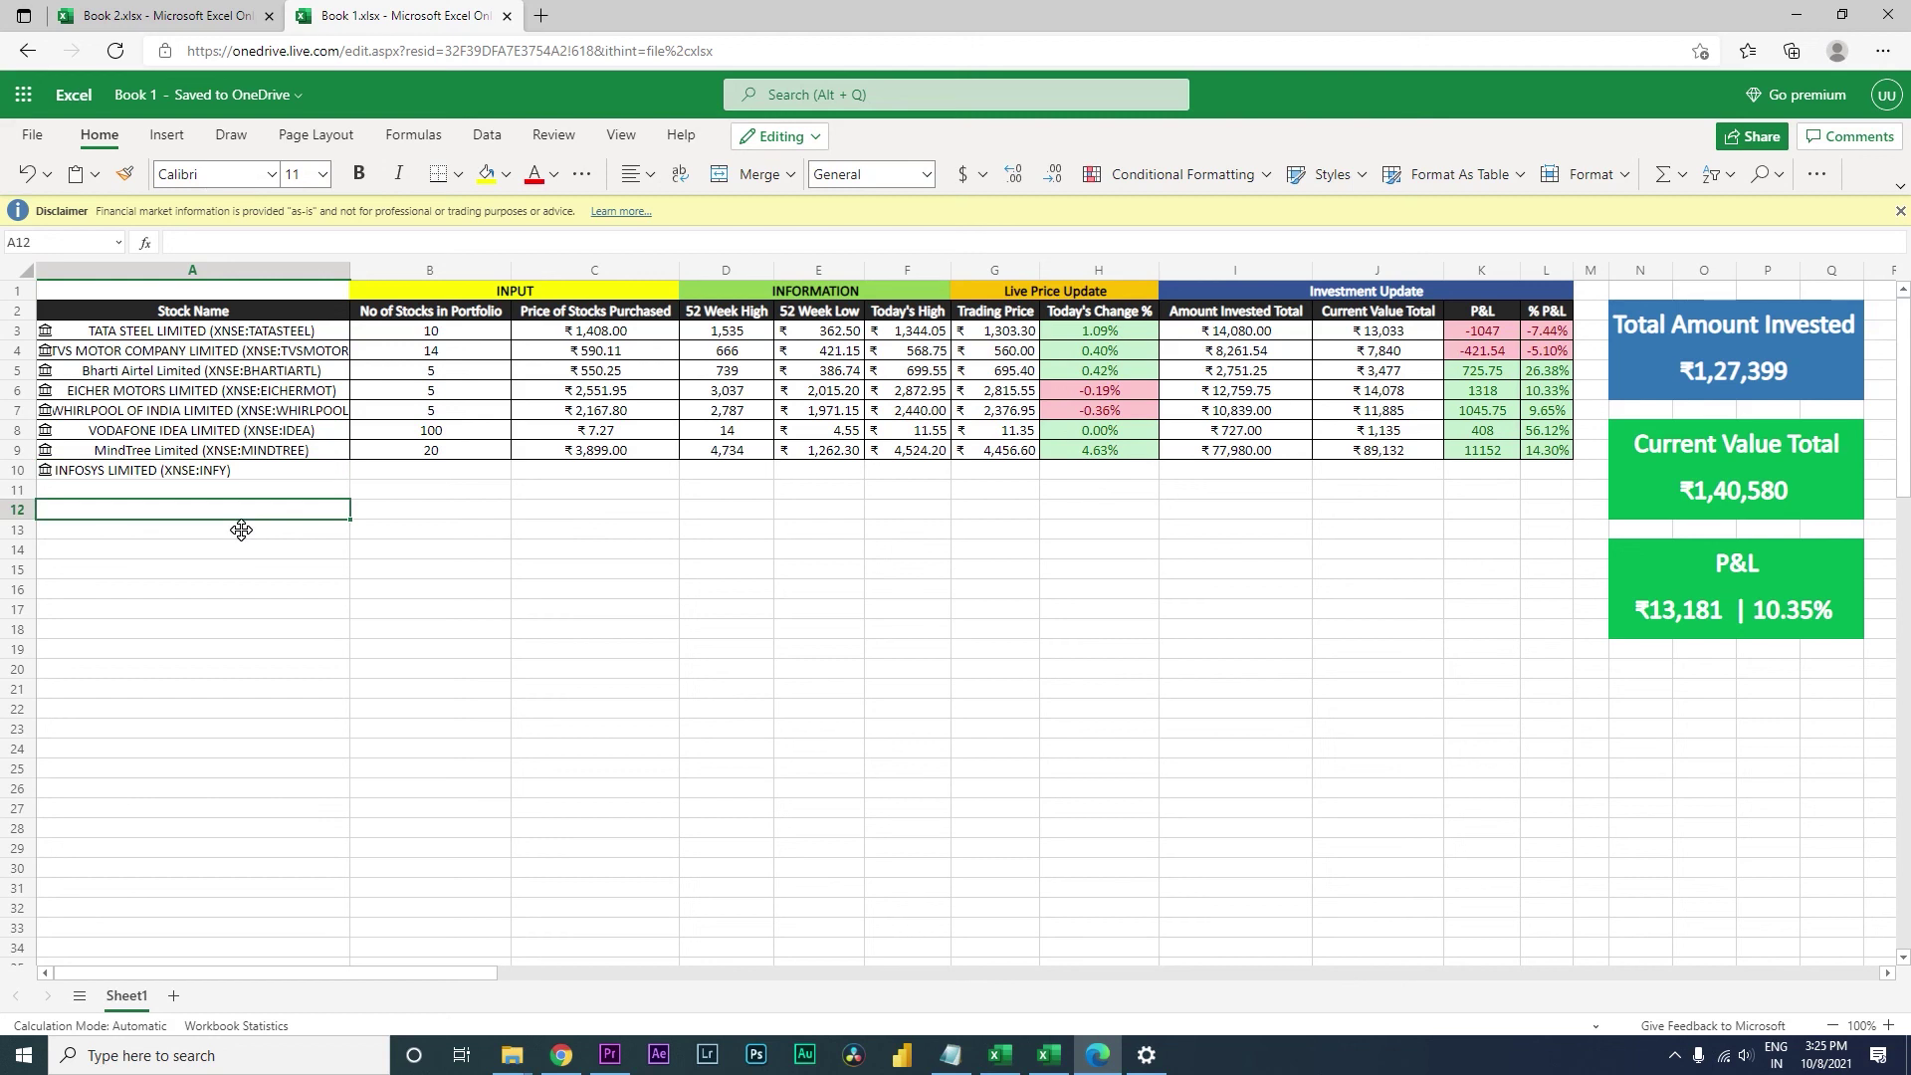
Enter a duplicate Infosys in A12, then clear it.
{"action": "type", "text": "Infosys LIMITED (XNSE:INFY"}
{"action": "key", "text": "ctrl+Return"}
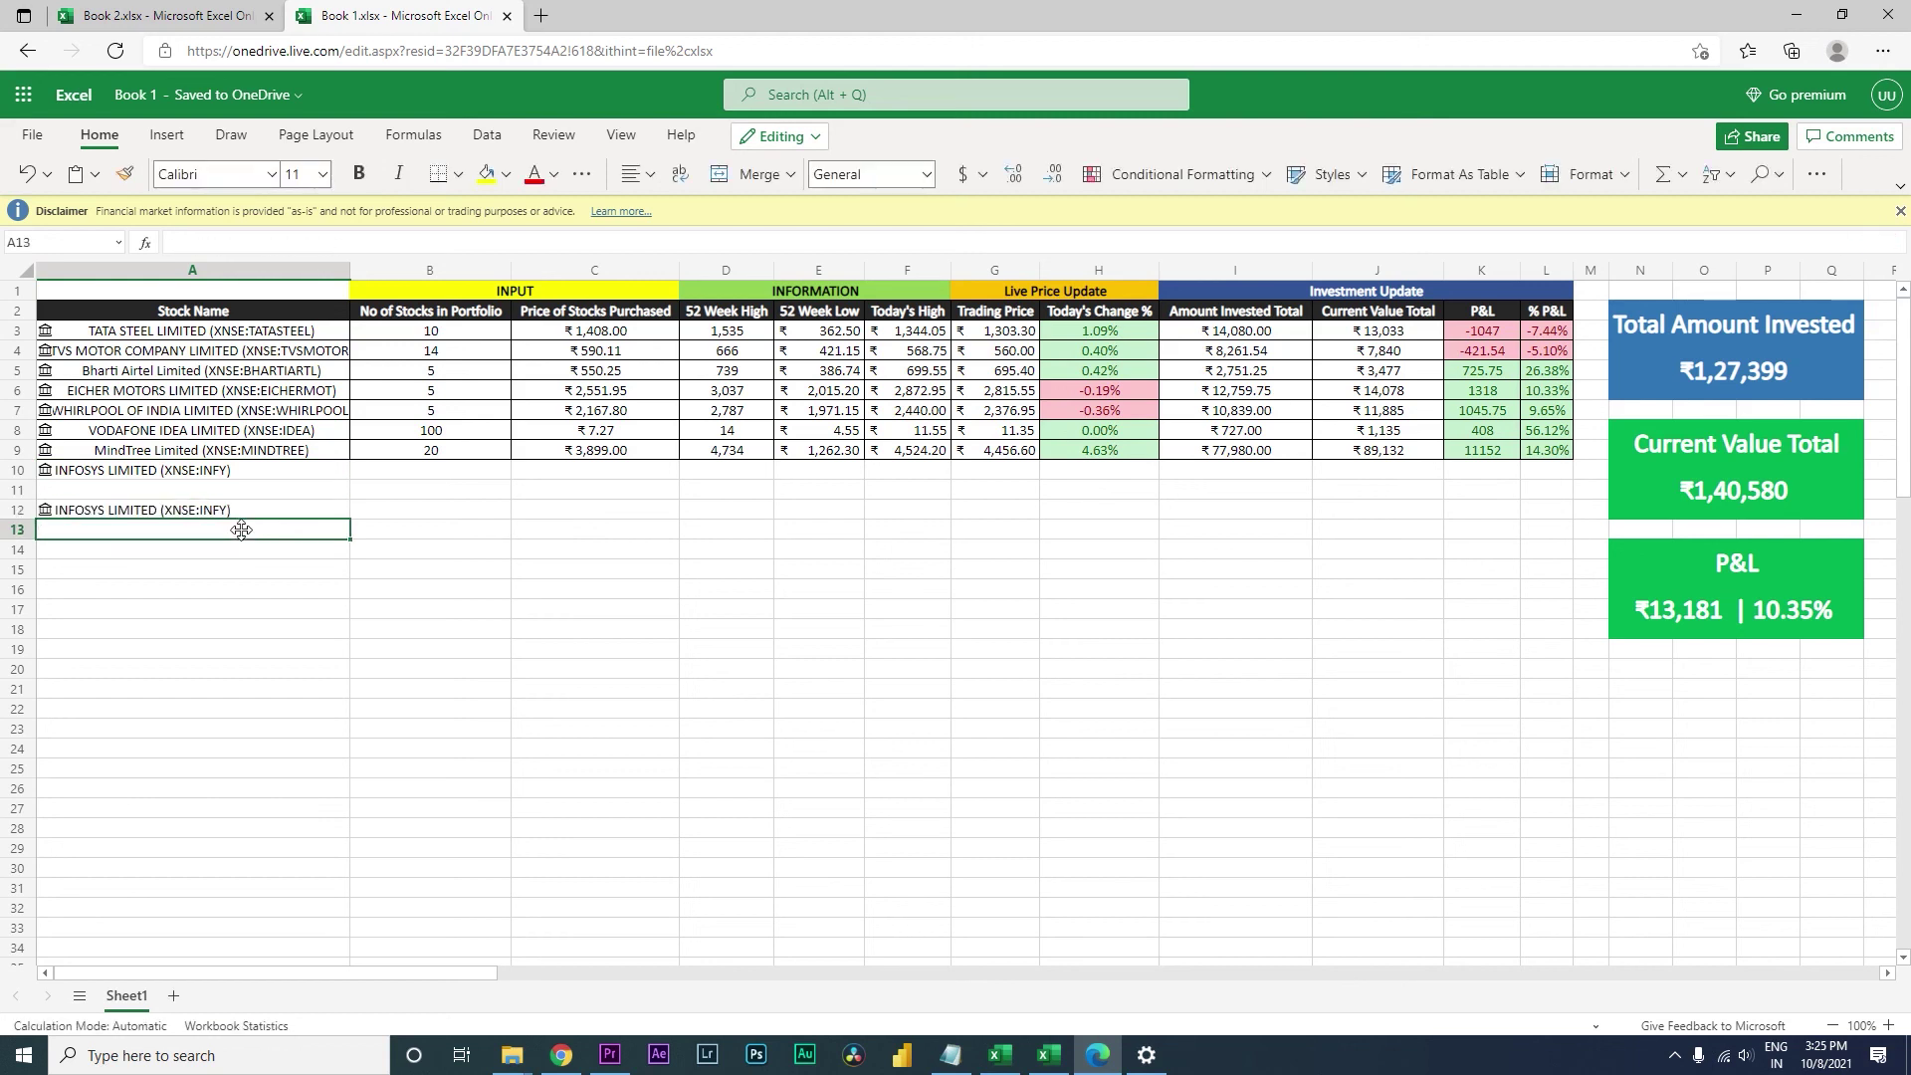
{"action": "key", "text": "Delete"}
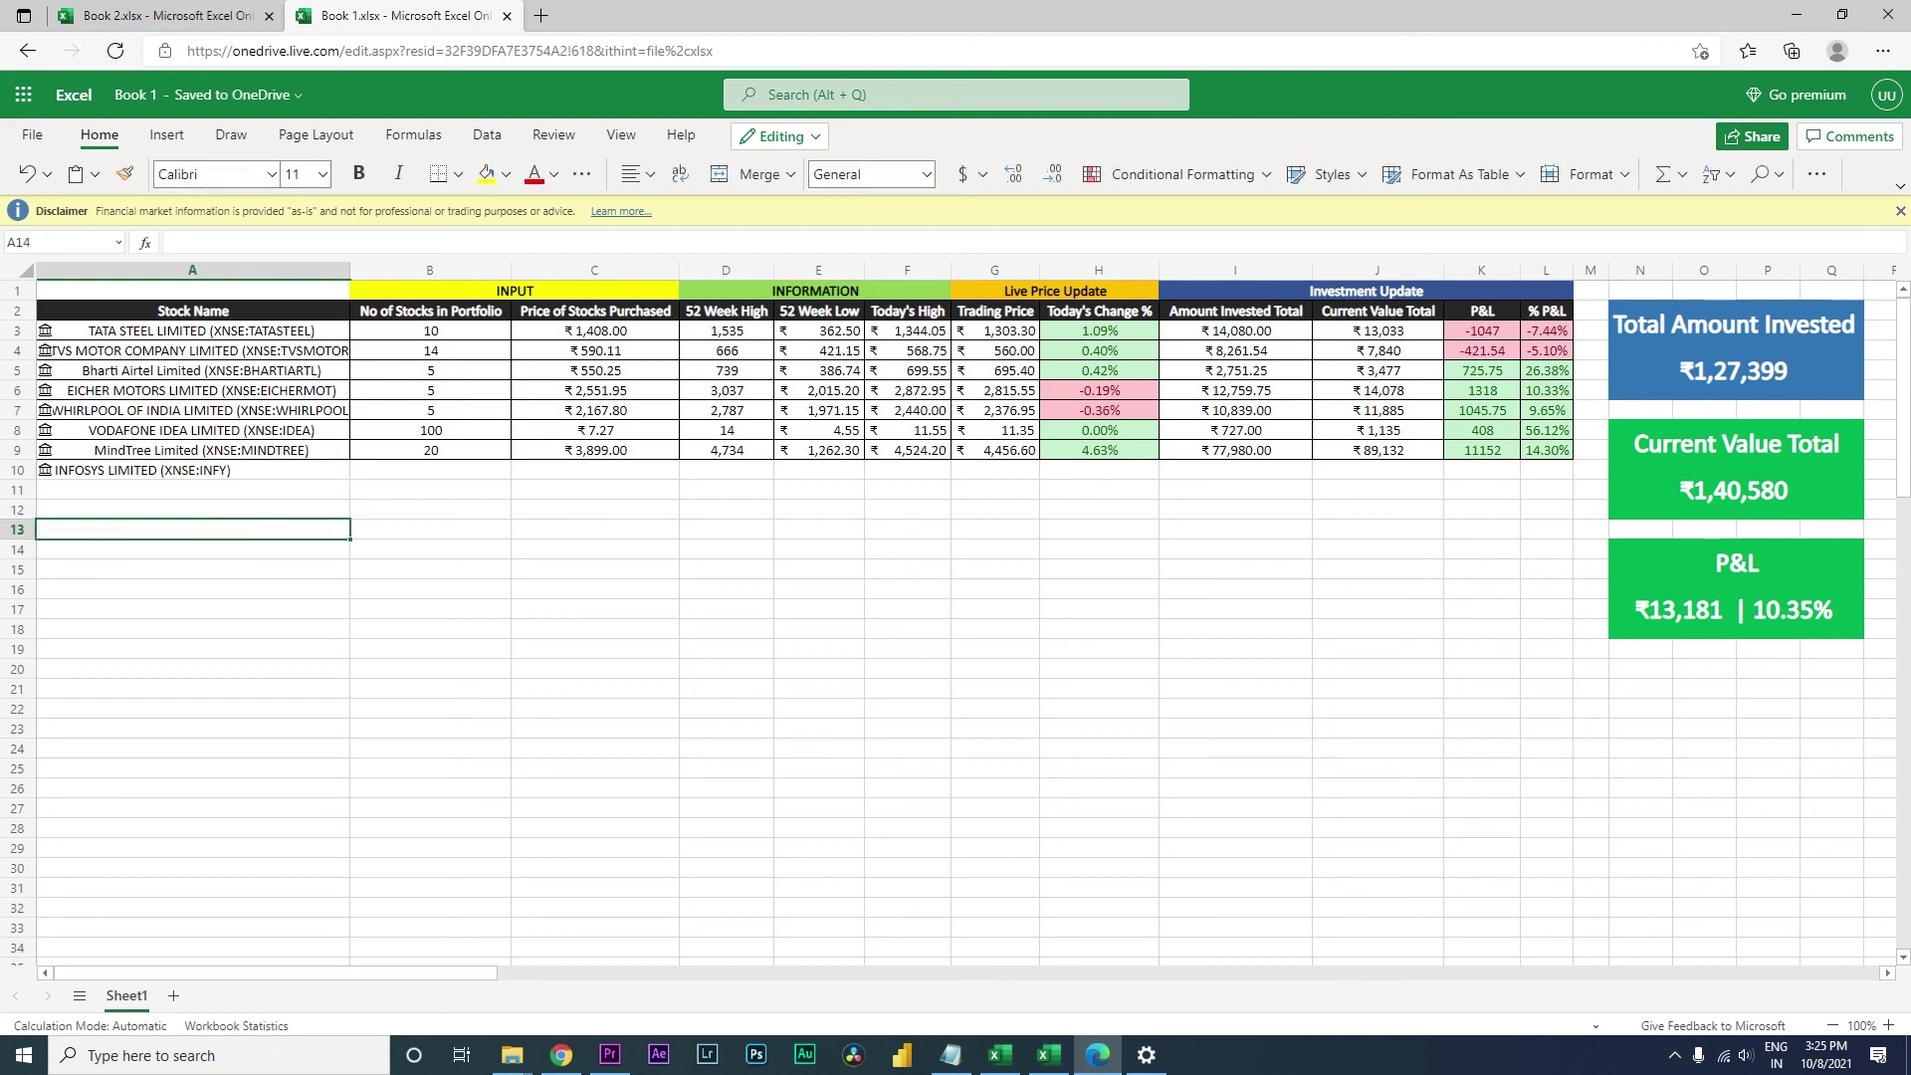
{"action": "key", "text": "Down"}
{"action": "key", "text": "Down"}
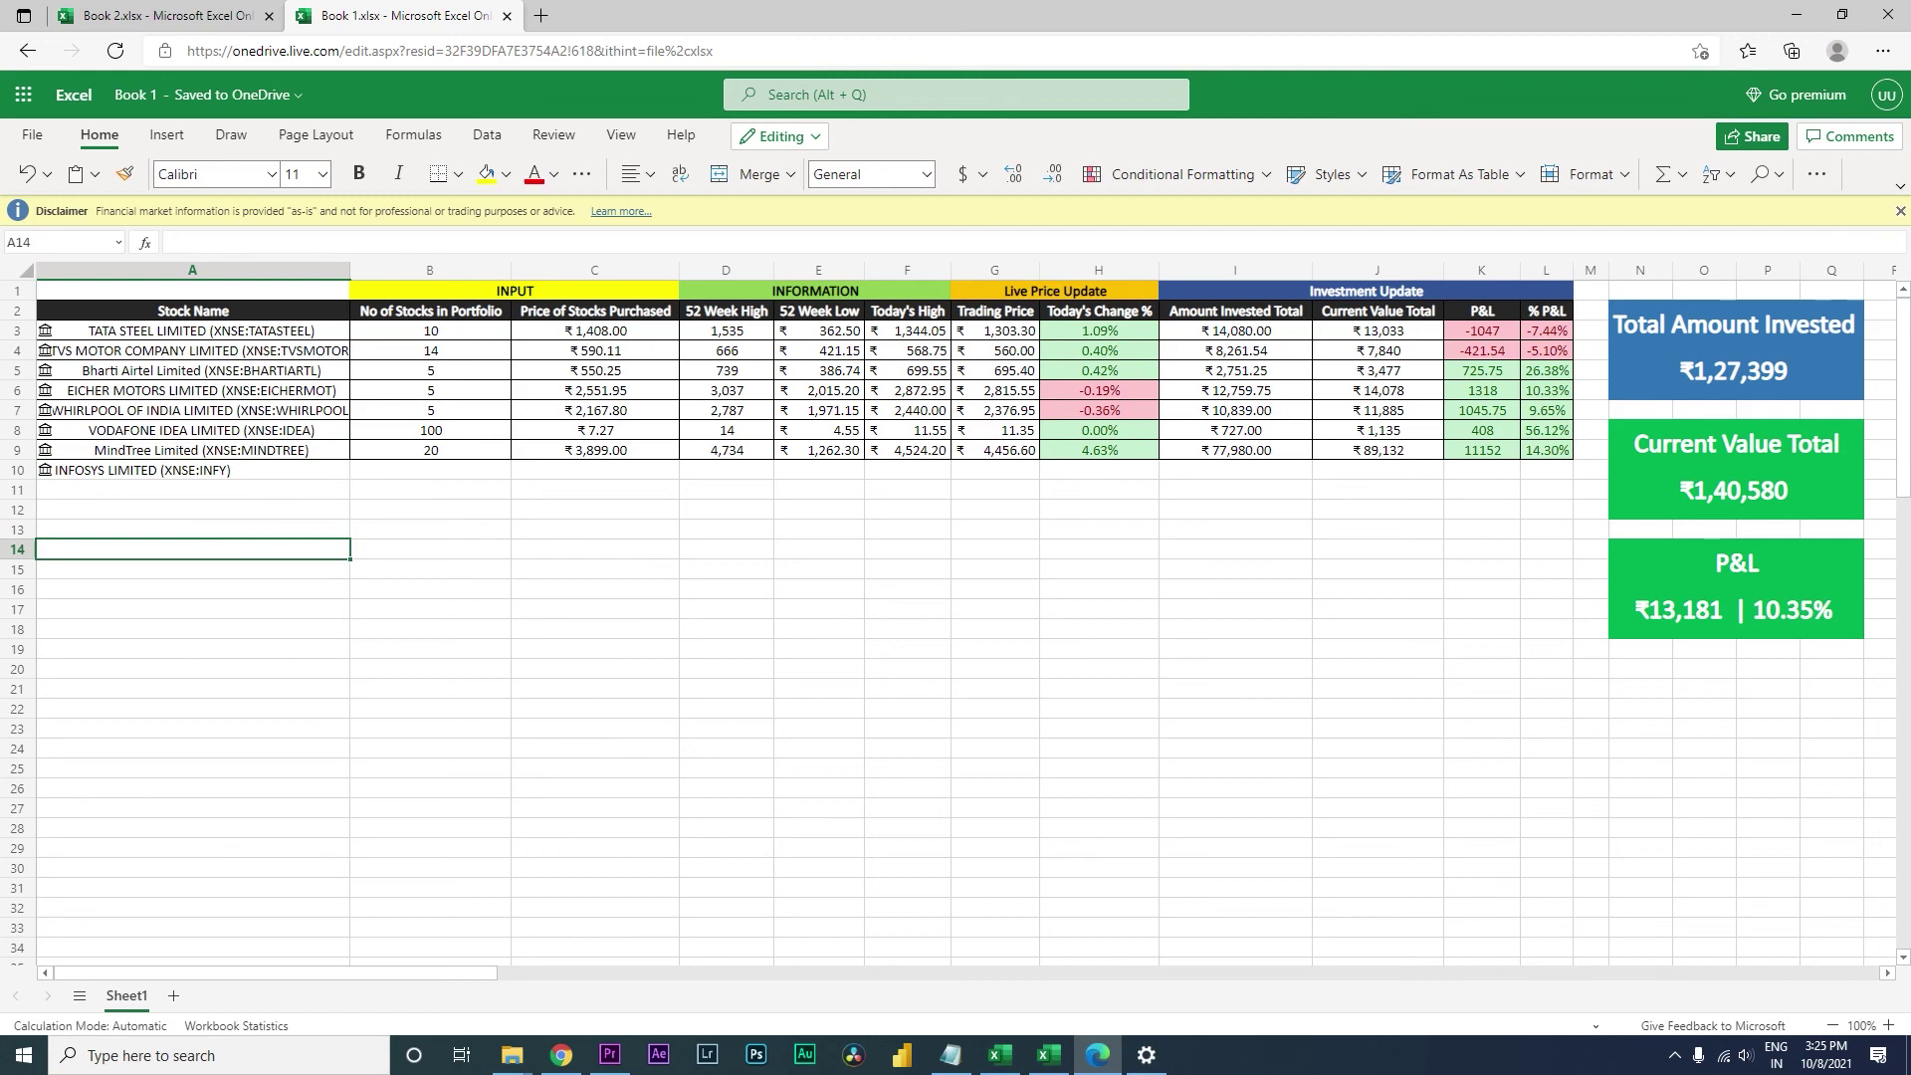
Type TCS in A14 and convert it to the NSE Tata Consultancy Services stock.
{"action": "type", "text": "TCs"}
{"action": "key", "text": "BackSpace"}
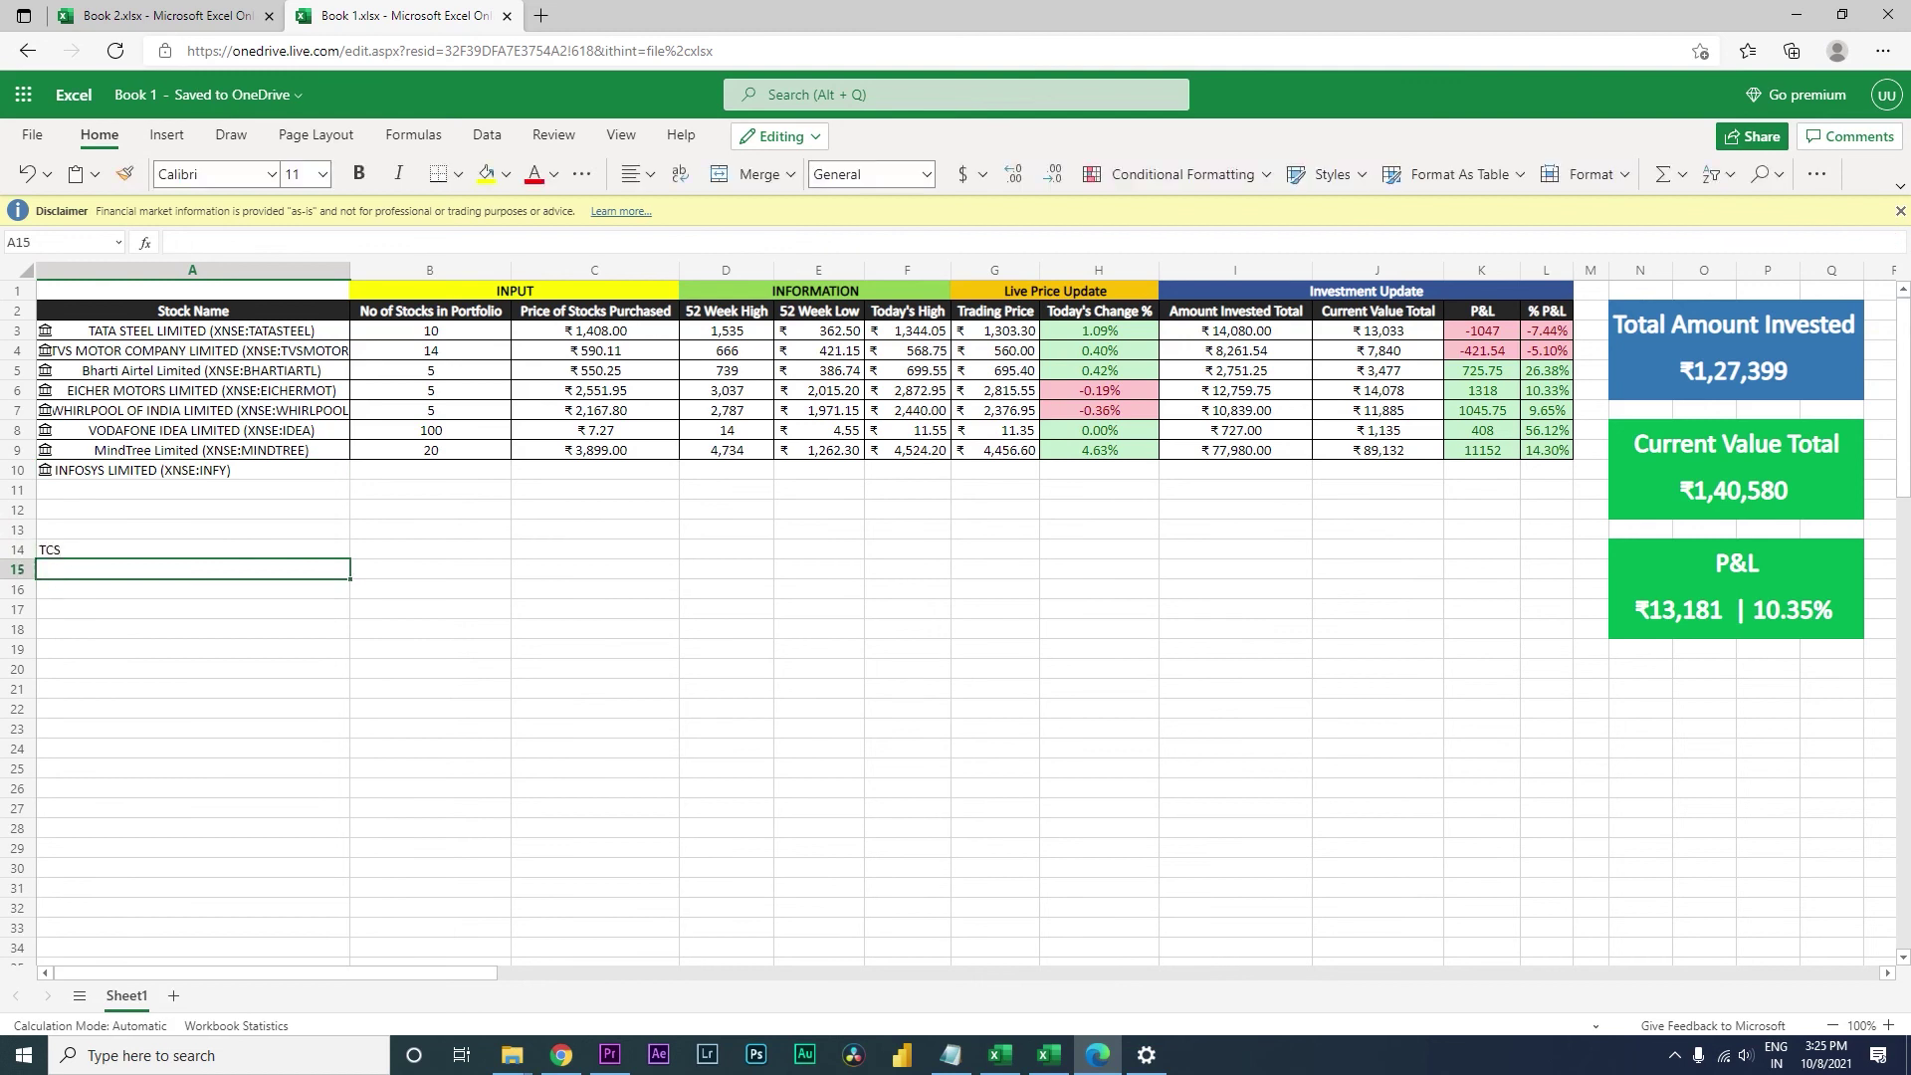
{"action": "type", "text": "S"}
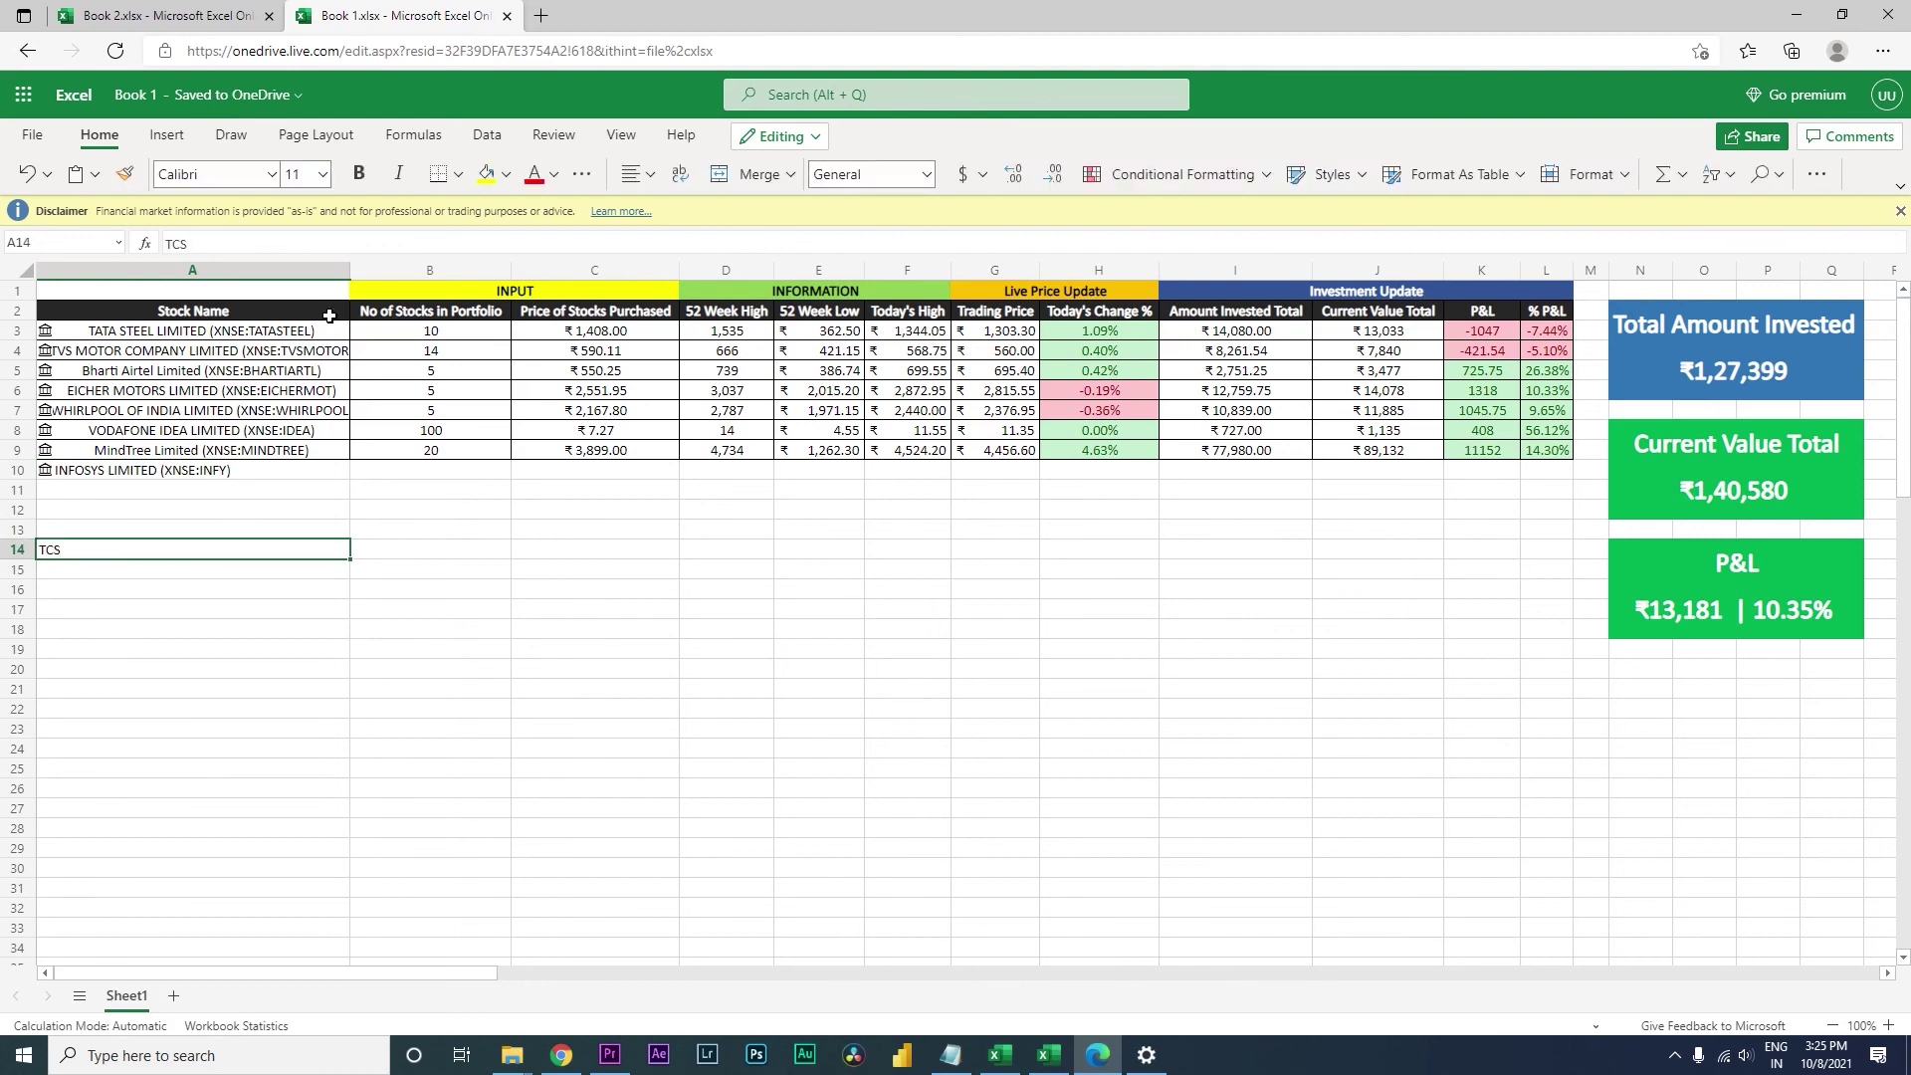
{"action": "left_click", "coordinate": [488, 138]}
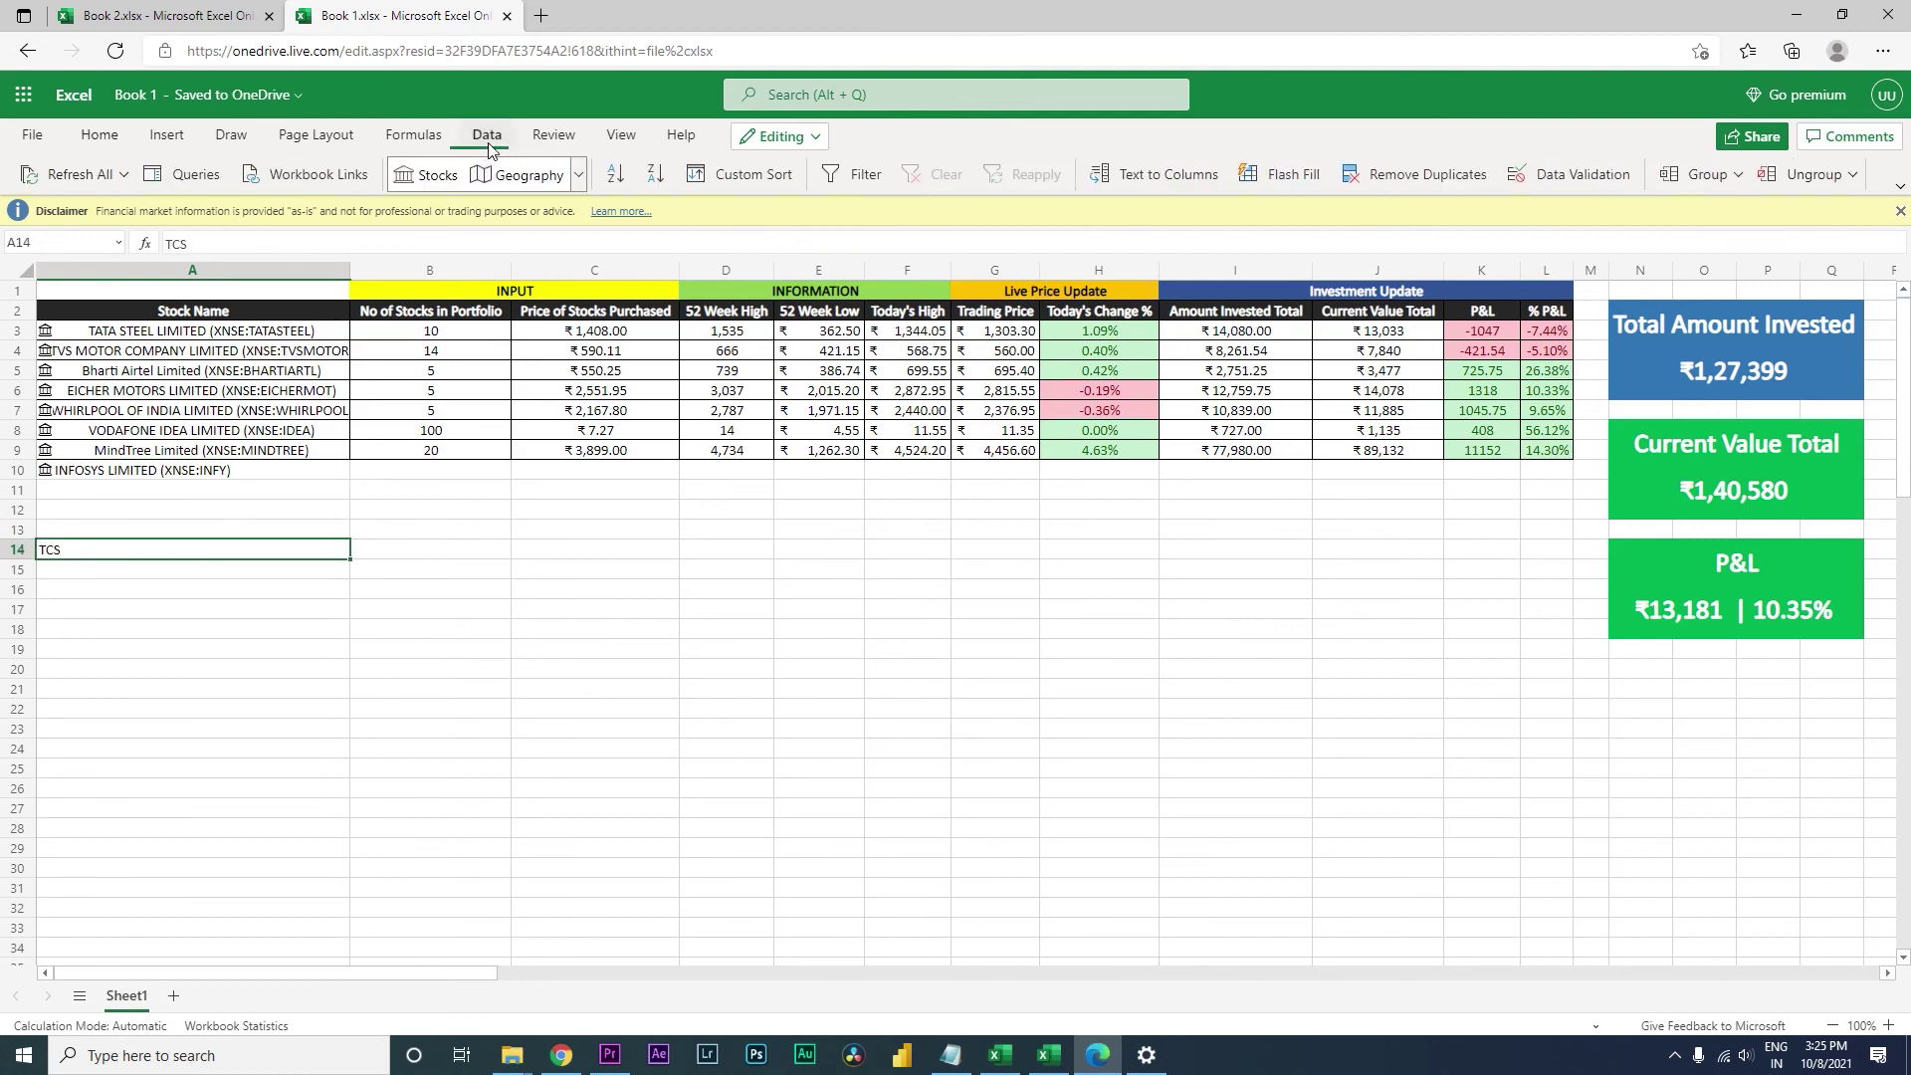
{"action": "left_click", "coordinate": [431, 177]}
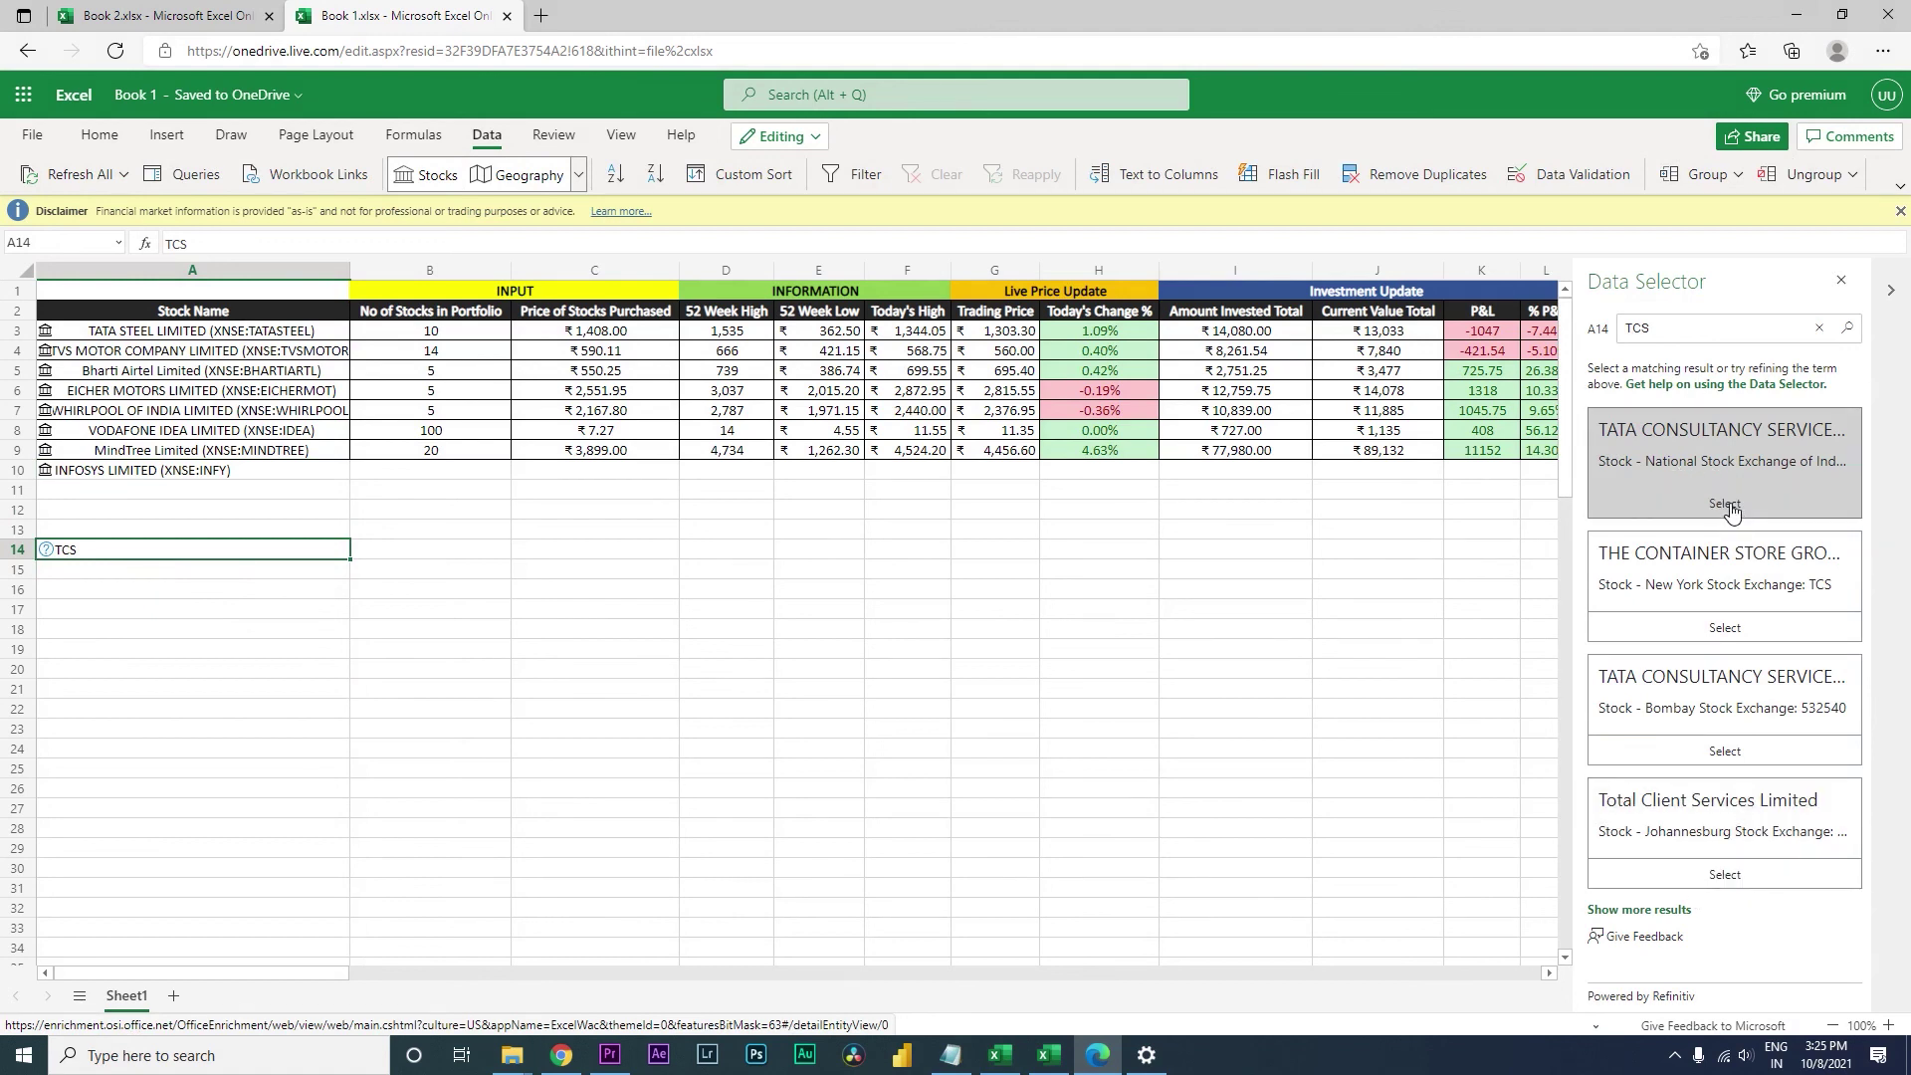
{"action": "left_click", "coordinate": [1725, 504]}
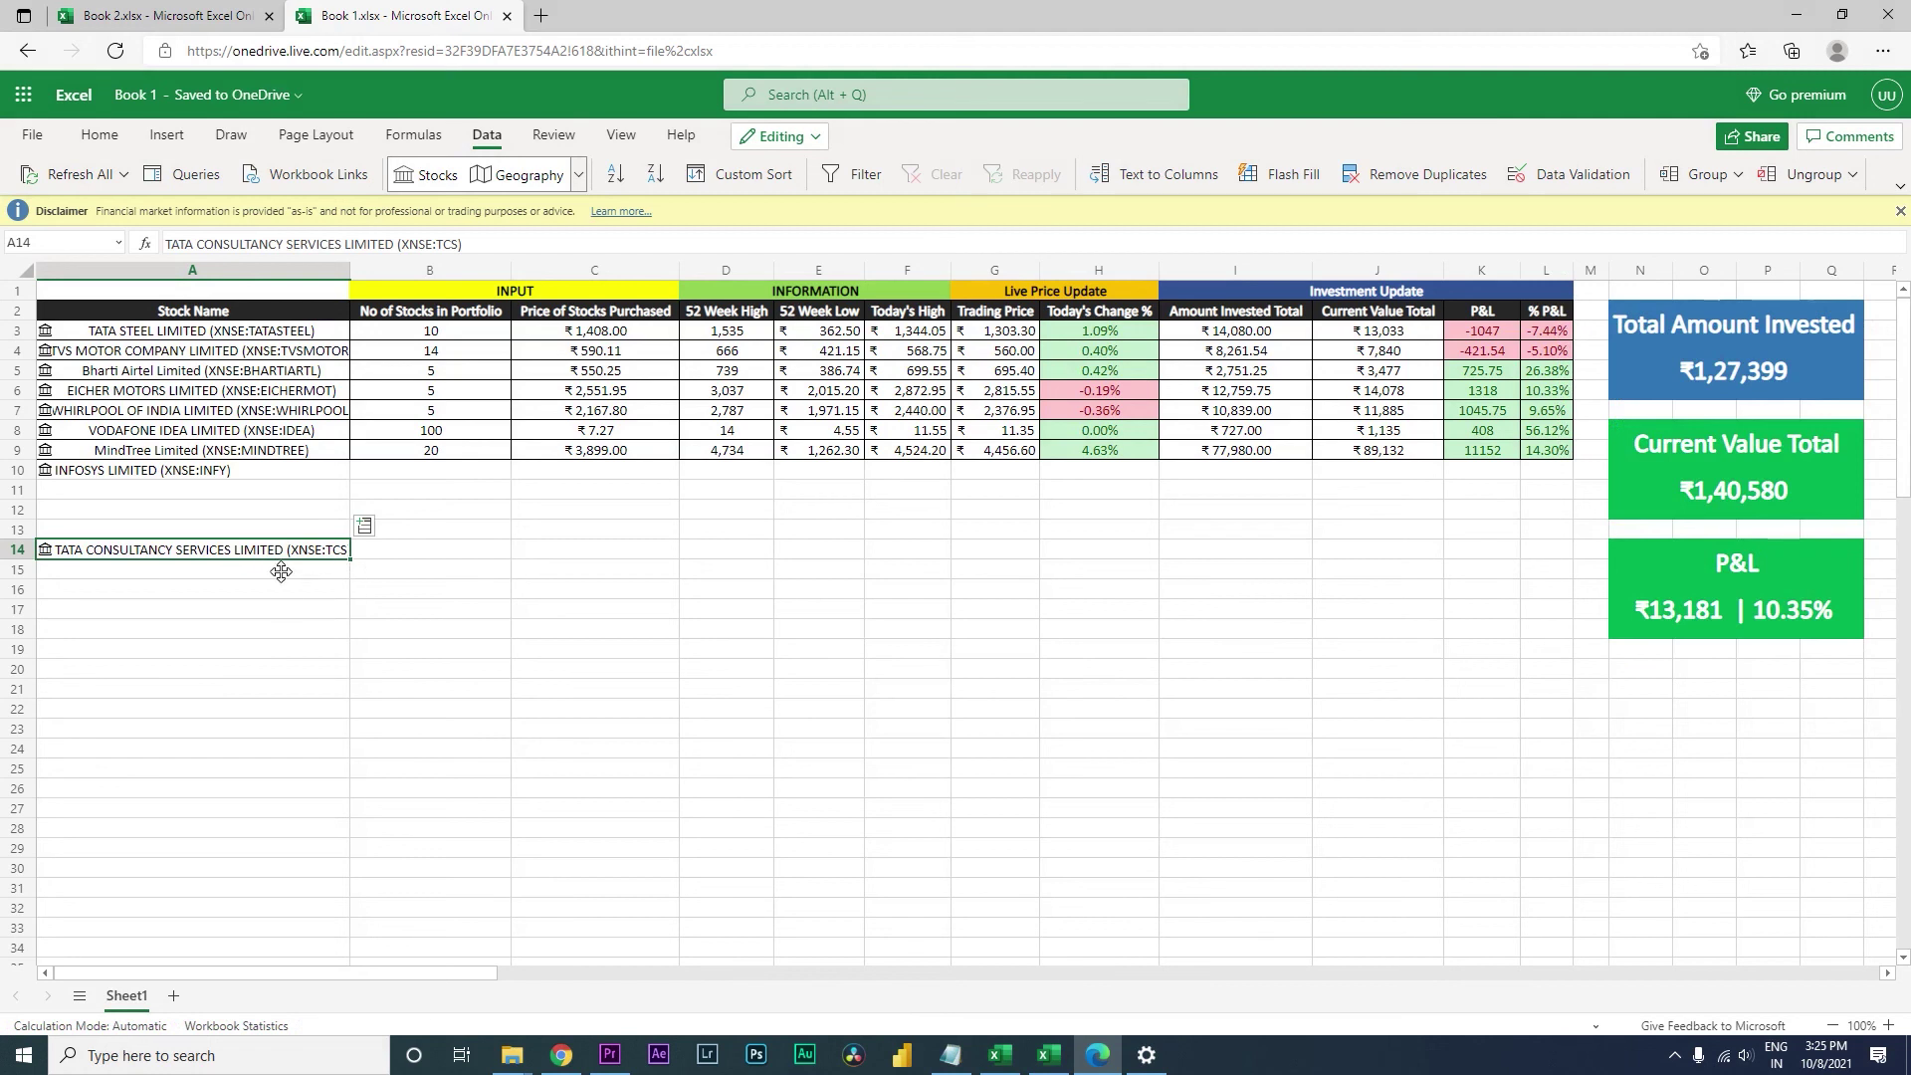
Insert the TCS stock's Change field (40.20) into B14.
{"action": "left_click", "coordinate": [386, 558]}
{"action": "left_click", "coordinate": [171, 559]}
{"action": "left_click", "coordinate": [364, 524]}
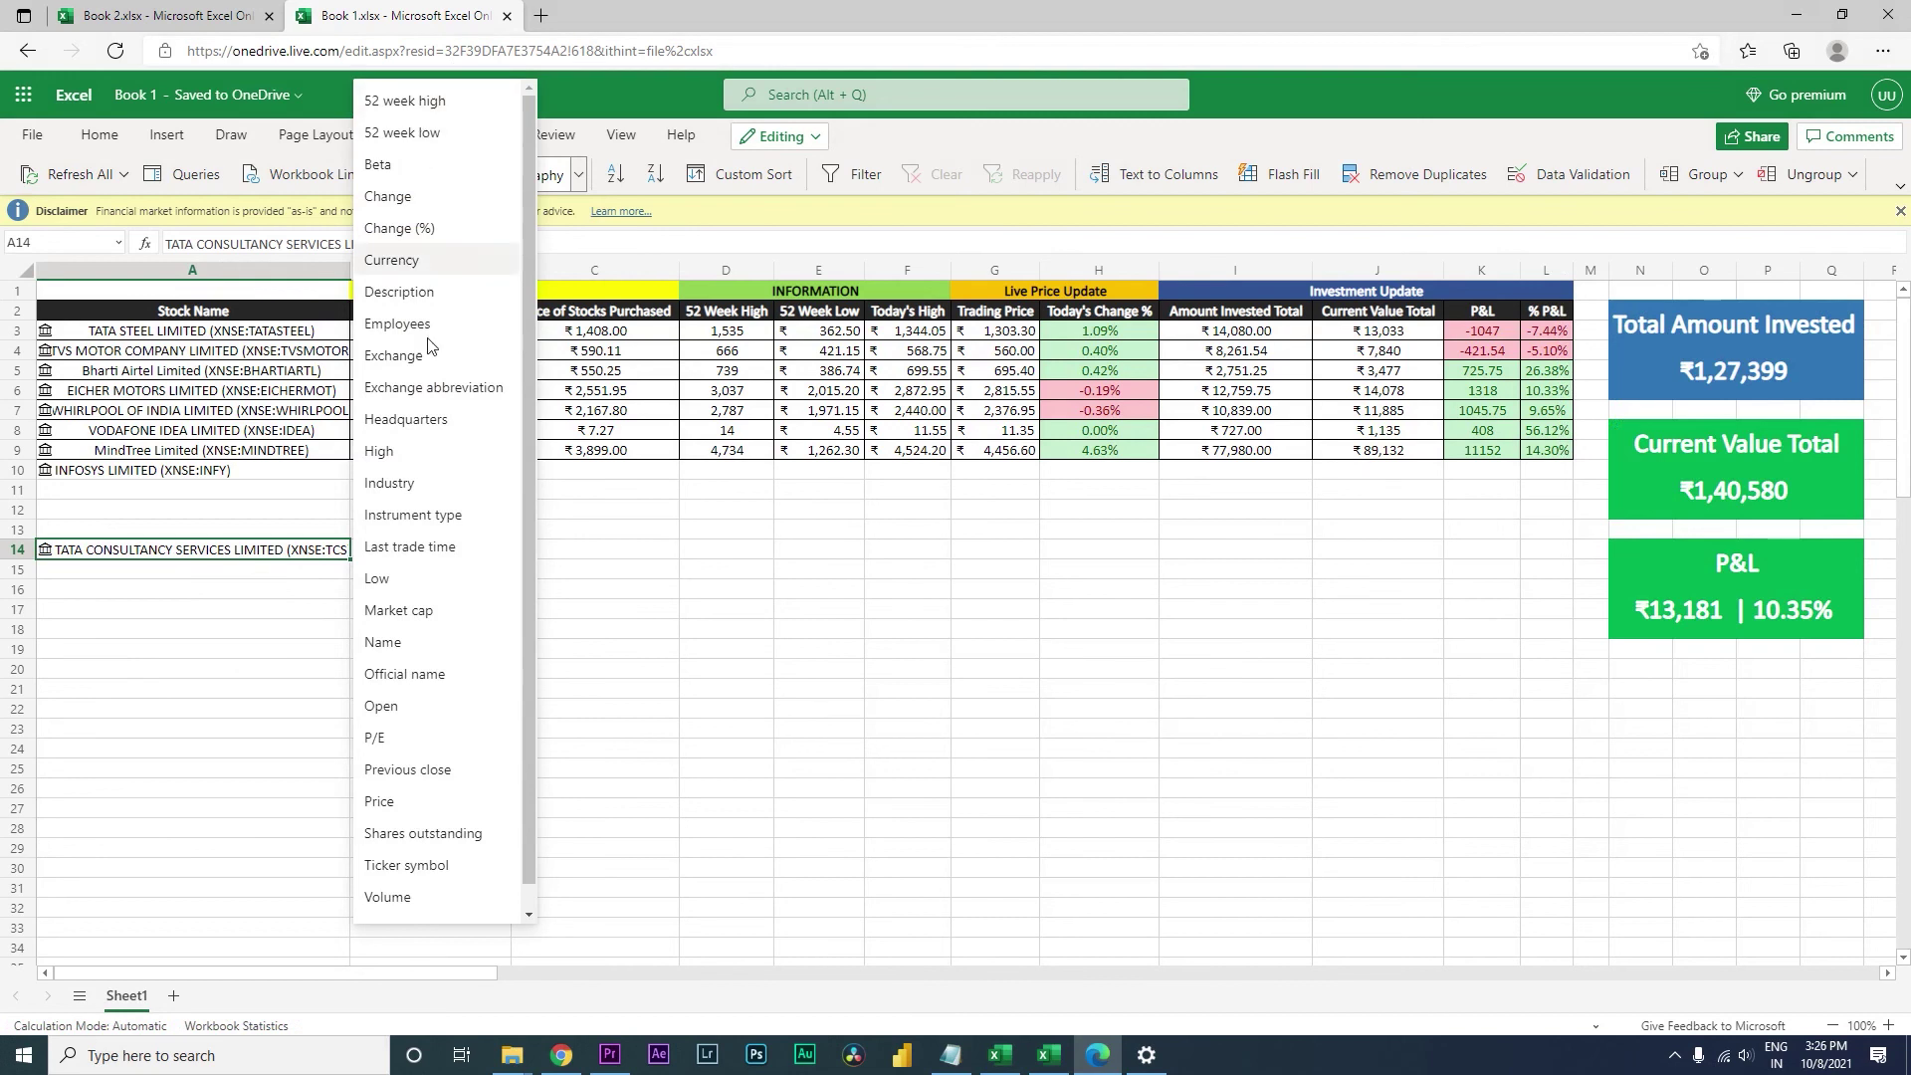
{"action": "left_click", "coordinate": [403, 204]}
{"action": "left_click", "coordinate": [481, 552]}
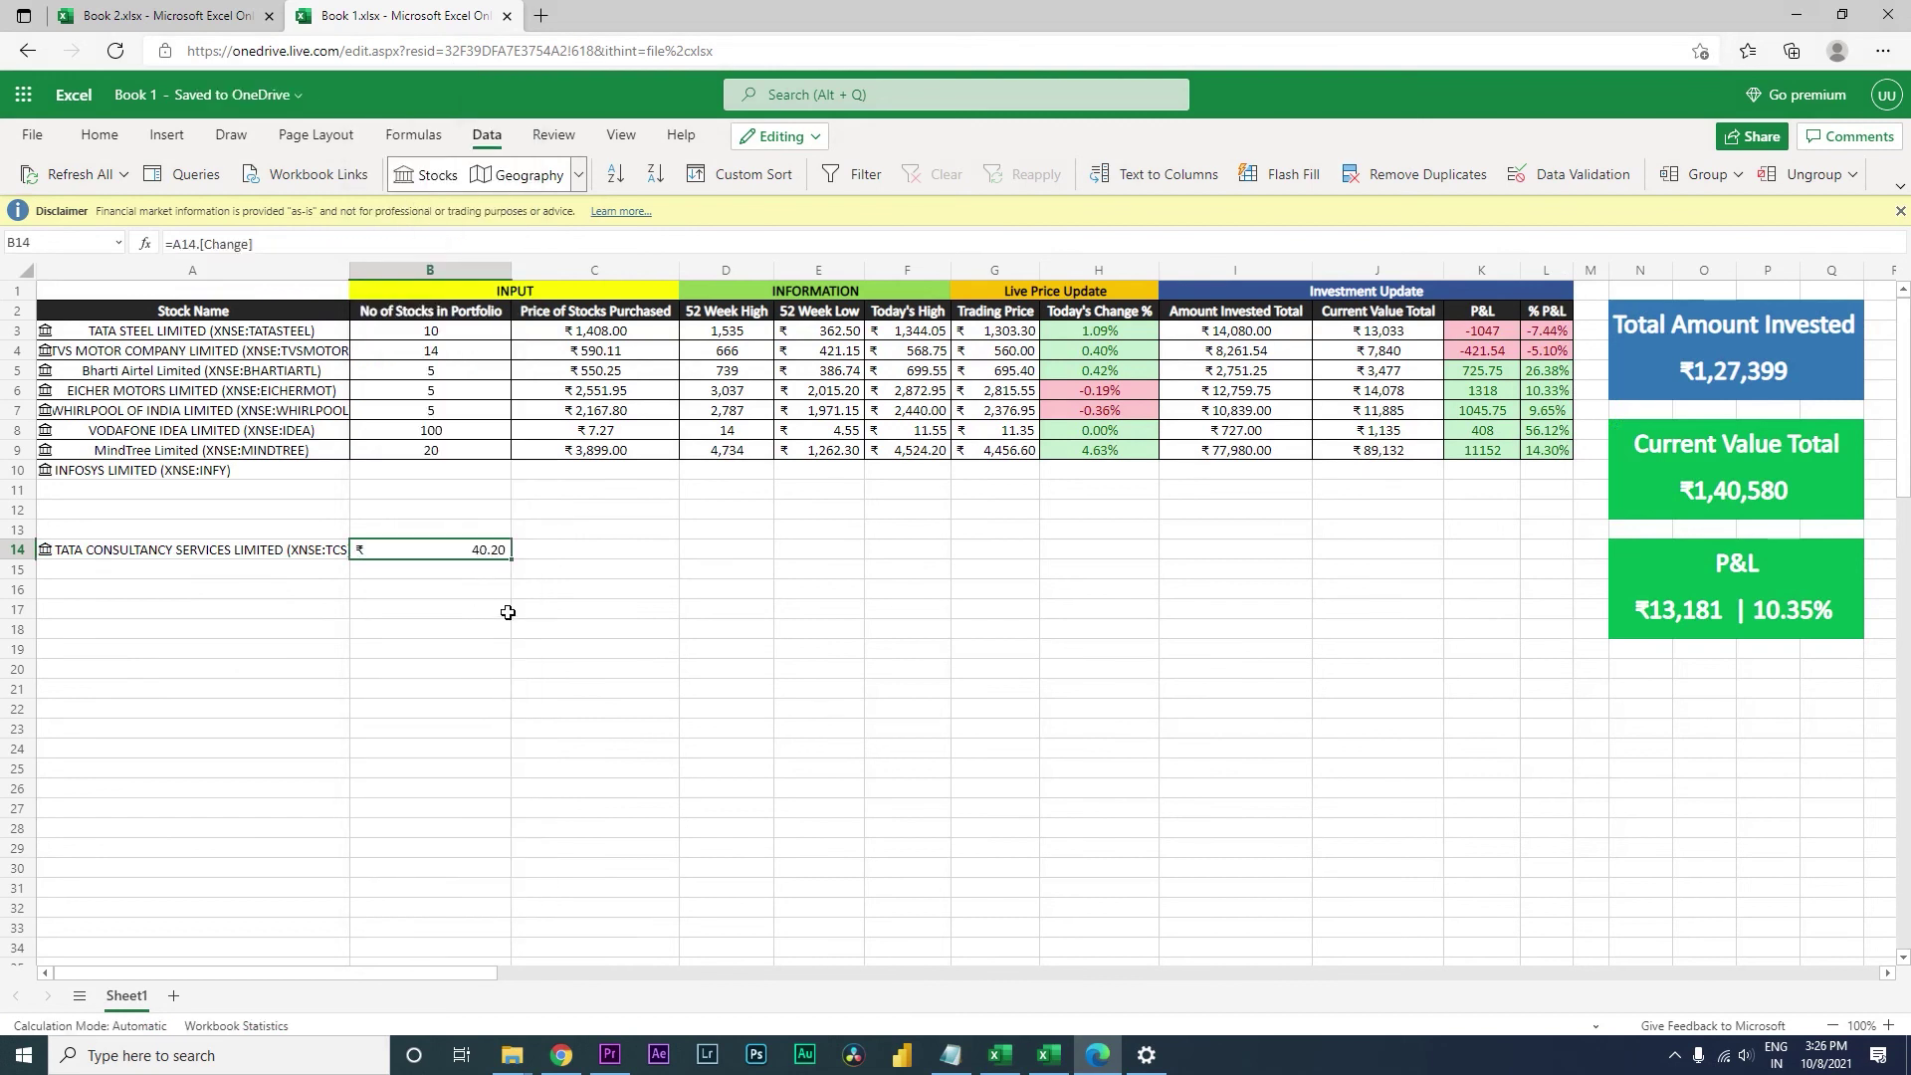